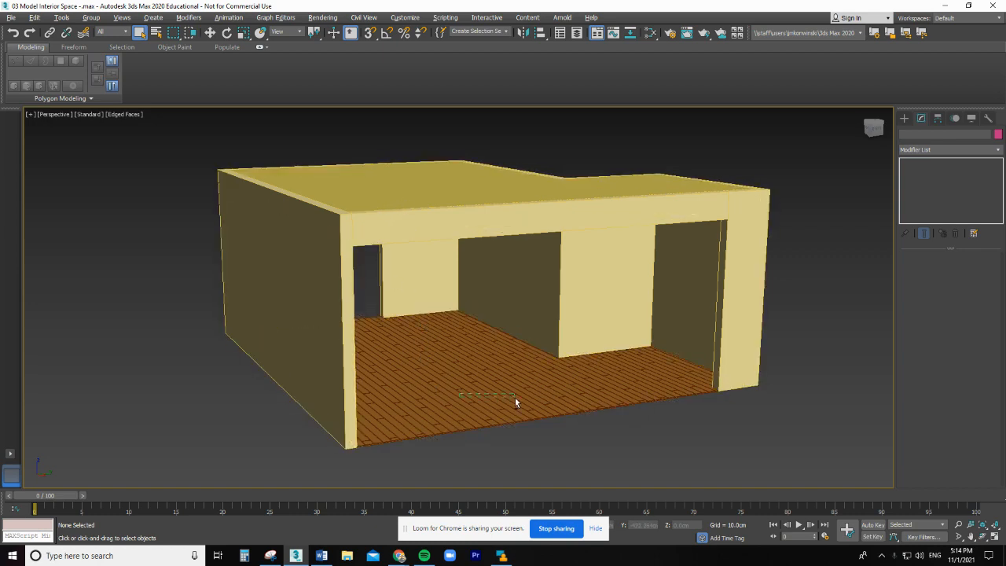
Save the current scene and open the file 02 Model Interior Space - Extruded walls with Door Frames
{"action": "mouse_move", "coordinate": [484, 379]}
{"action": "middle_mouse_down", "text": "alt"}
{"action": "mouse_move", "coordinate": [510, 342]}
{"action": "mouse_move", "coordinate": [598, 378]}
{"action": "mouse_move", "coordinate": [593, 324]}
{"action": "mouse_move", "coordinate": [536, 349]}
{"action": "mouse_move", "coordinate": [558, 356]}
{"action": "mouse_move", "coordinate": [537, 389]}
{"action": "mouse_move", "coordinate": [492, 409]}
{"action": "mouse_move", "coordinate": [485, 393]}
{"action": "mouse_move", "coordinate": [494, 375]}
{"action": "middle_mouse_up", "text": "alt"}
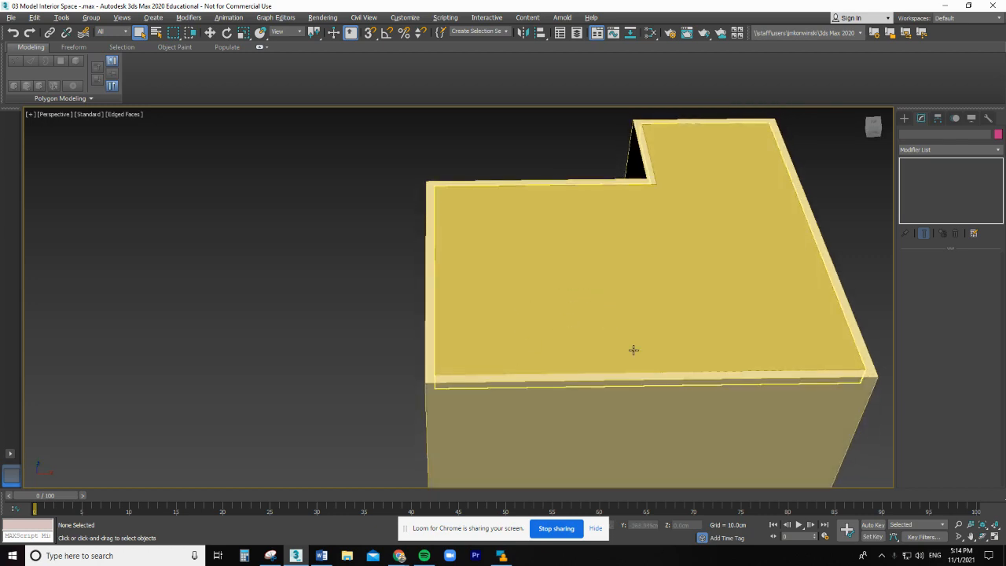
{"action": "mouse_move", "coordinate": [633, 350]}
{"action": "middle_mouse_down", "text": "alt"}
{"action": "mouse_move", "coordinate": [553, 311]}
{"action": "mouse_move", "coordinate": [560, 334]}
{"action": "middle_mouse_up", "text": "alt"}
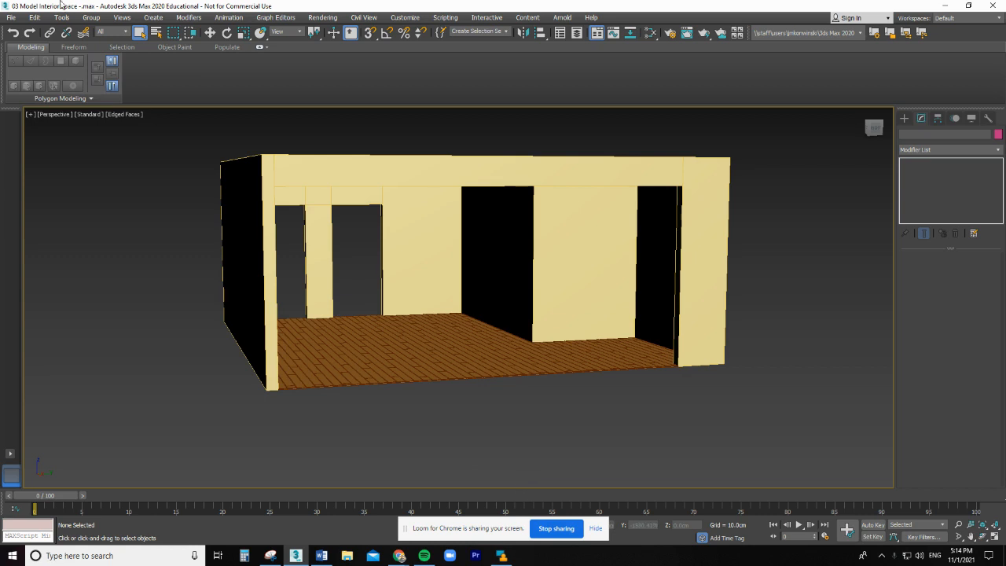
{"action": "left_click", "coordinate": [13, 18]}
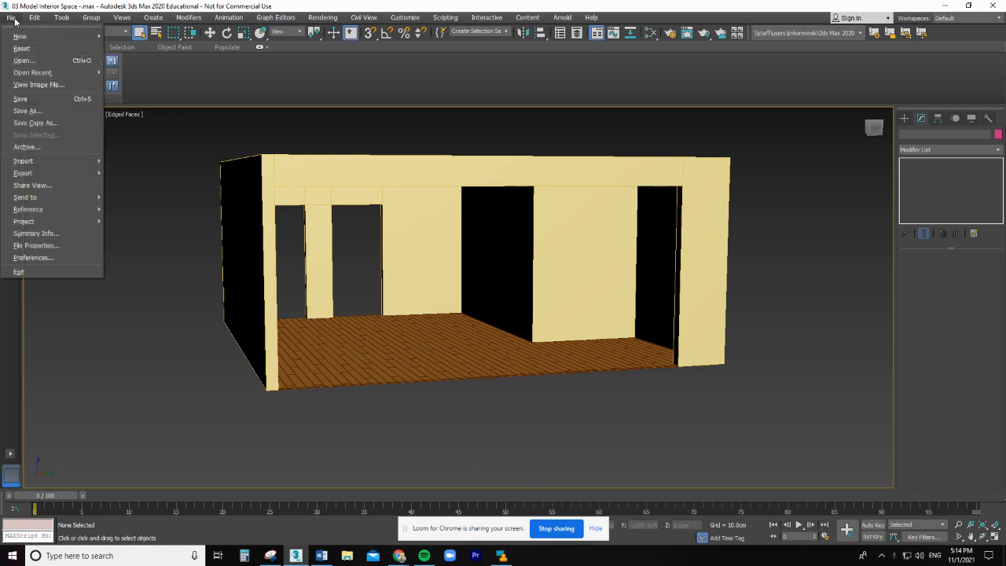
{"action": "left_click", "coordinate": [11, 18]}
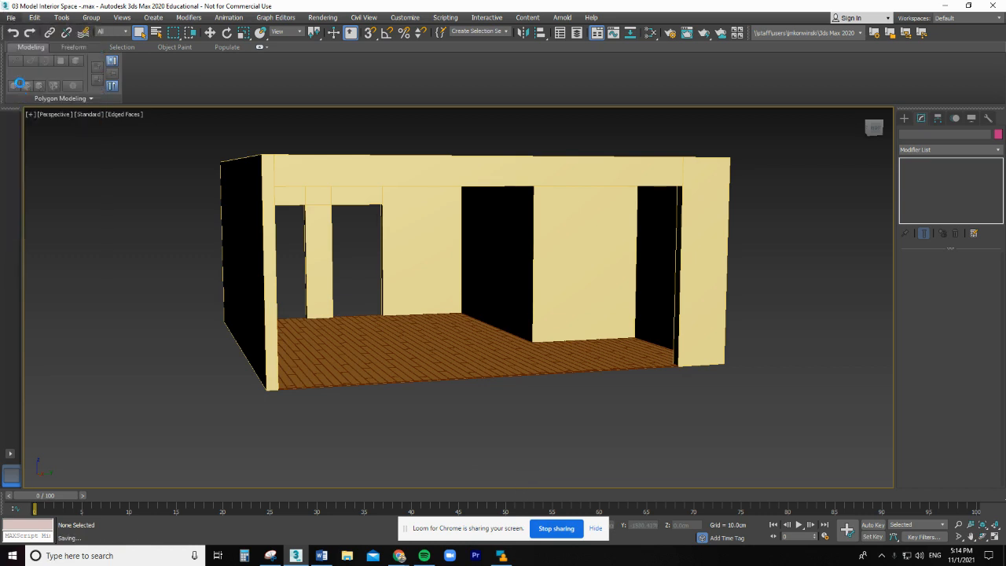
{"action": "left_click", "coordinate": [10, 18]}
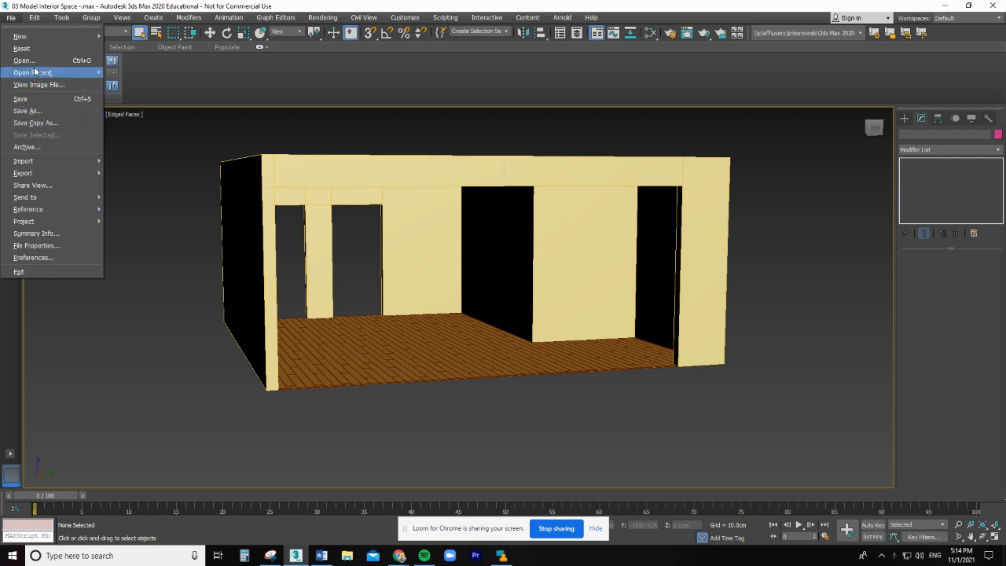
{"action": "left_click", "coordinate": [24, 60]}
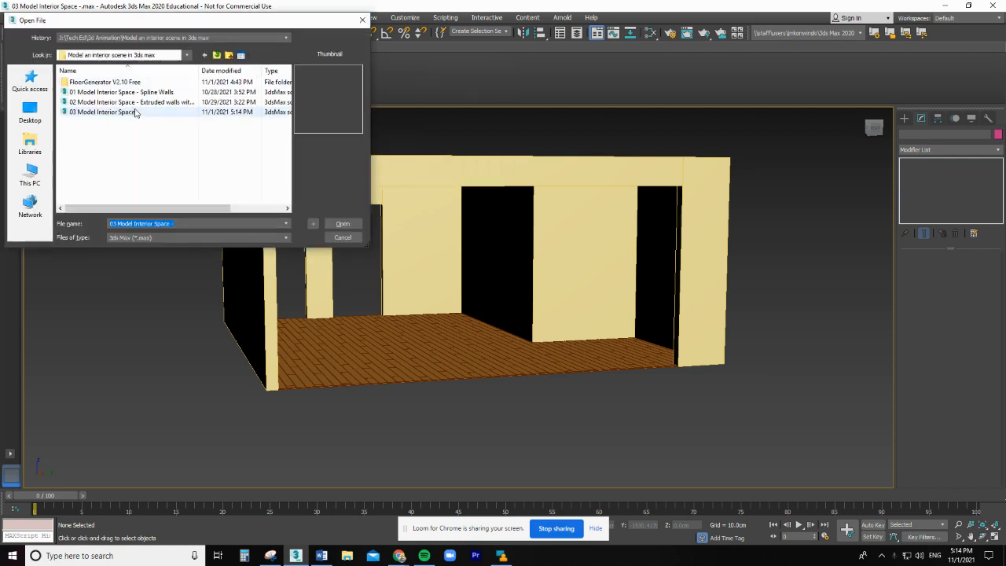
{"action": "double_click", "coordinate": [130, 102]}
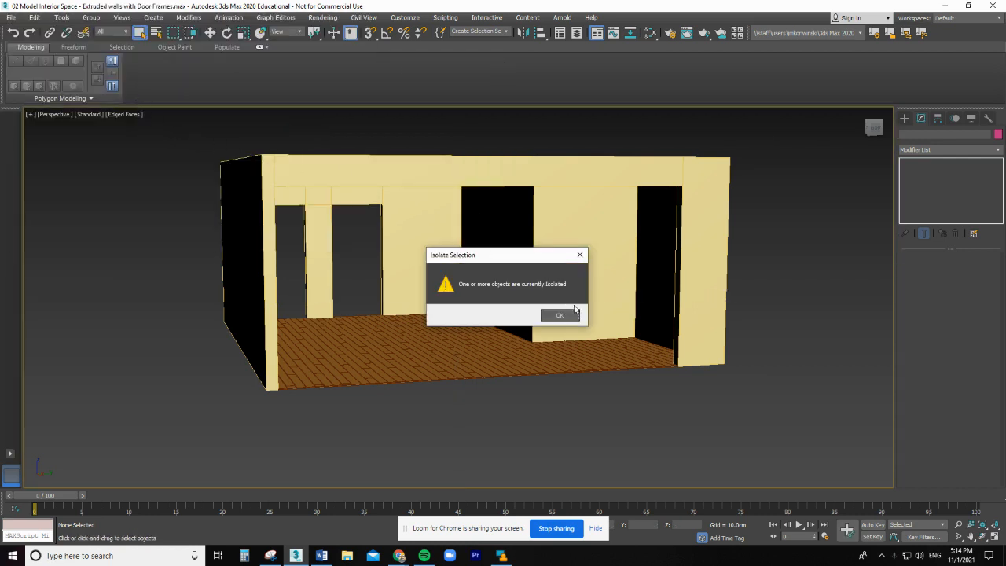
{"action": "left_click", "coordinate": [569, 315]}
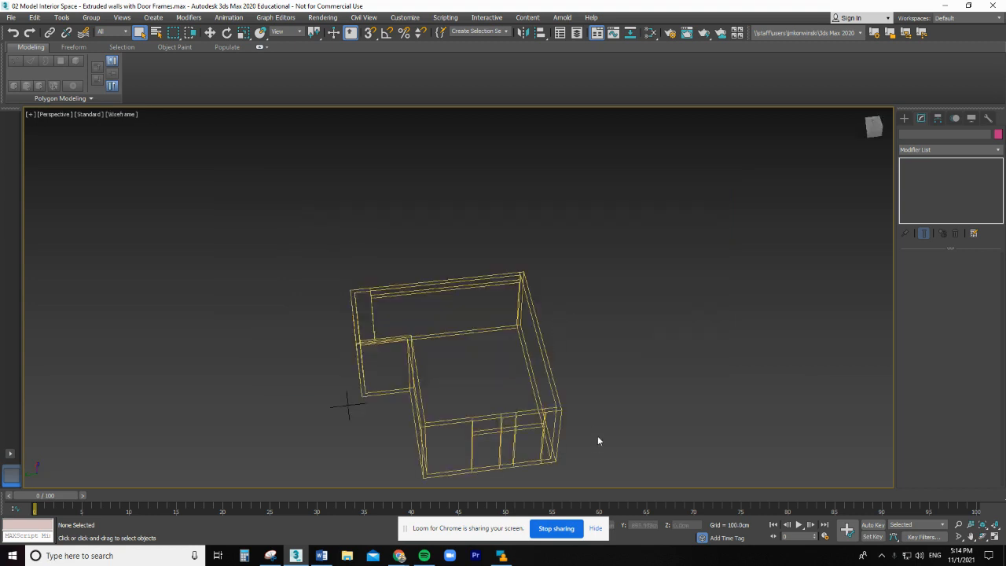
Display the wall model with Default Shading instead of wireframe
{"action": "middle_click_drag", "start_coordinate": [597, 438], "coordinate": [572, 384]}
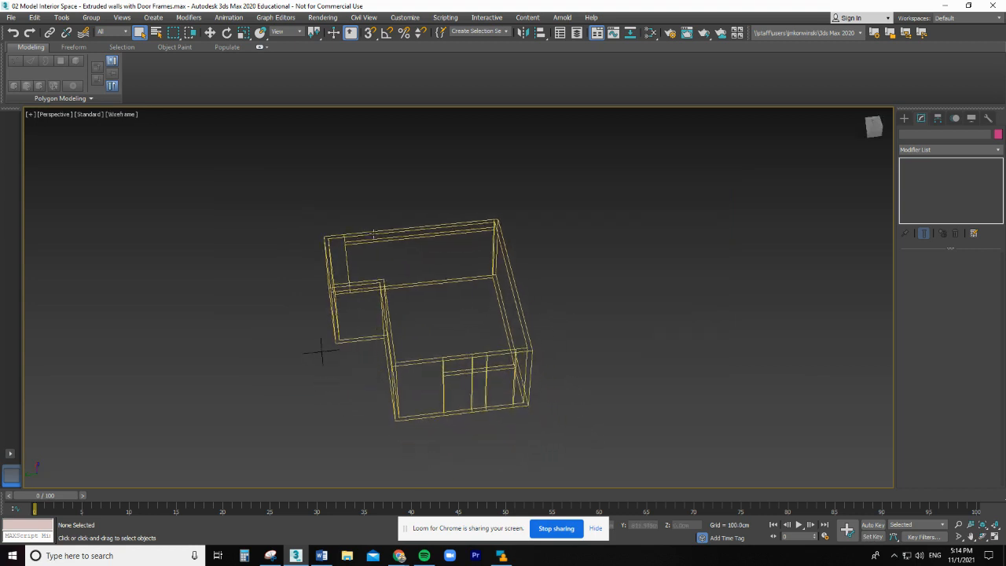
{"action": "left_click", "coordinate": [132, 115]}
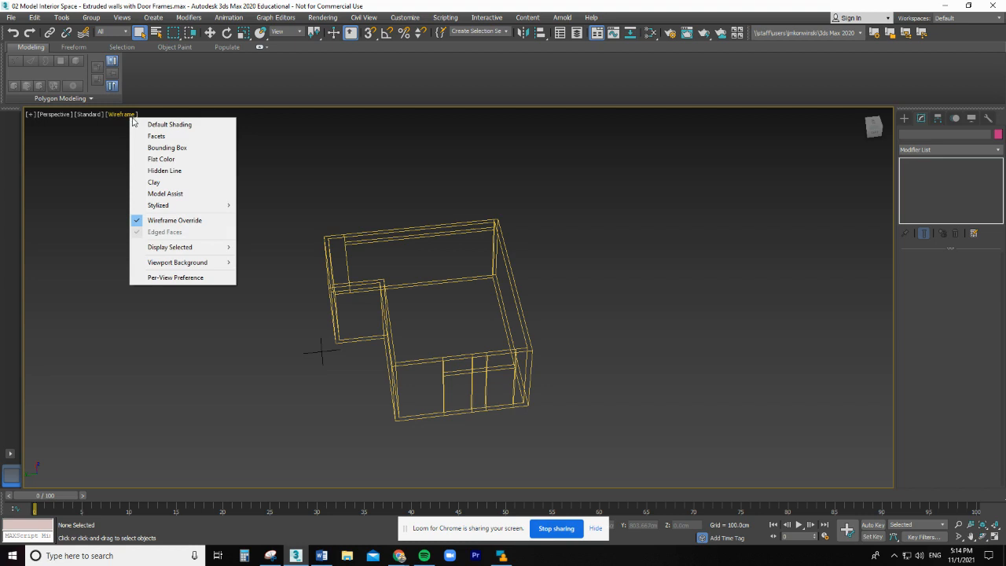
{"action": "left_click", "coordinate": [172, 124]}
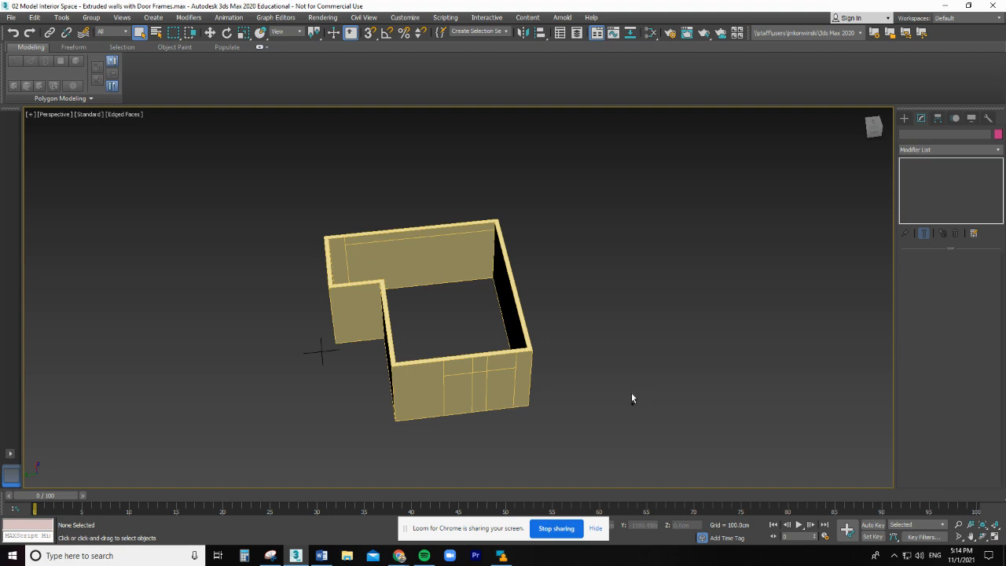
{"action": "middle_click_drag", "start_coordinate": [632, 394], "coordinate": [780, 367]}
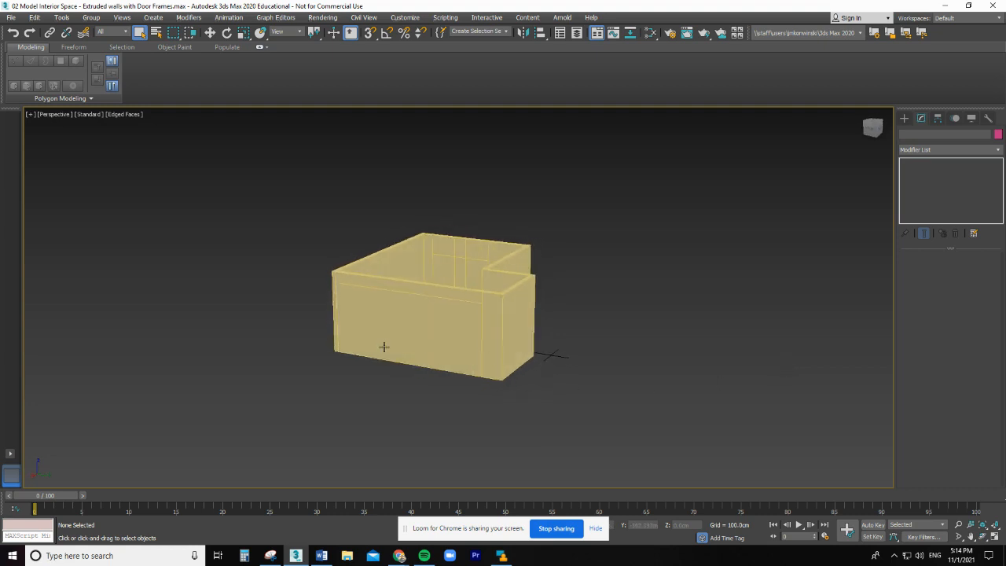
{"action": "middle_click_drag", "start_coordinate": [653, 385], "coordinate": [471, 394], "text": "alt"}
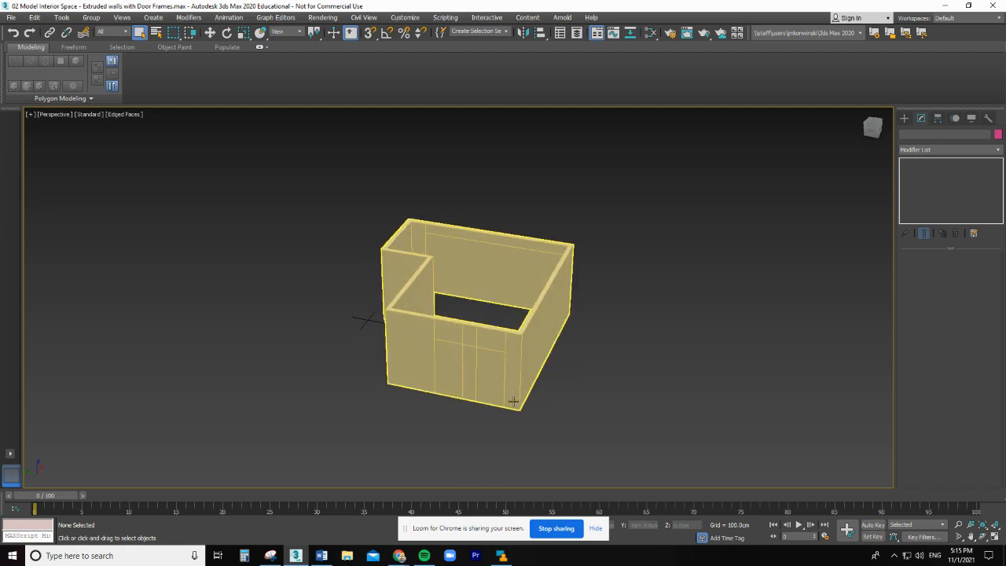
{"action": "scroll", "coordinate": [463, 424], "scroll_direction": "up", "scroll_amount": 6}
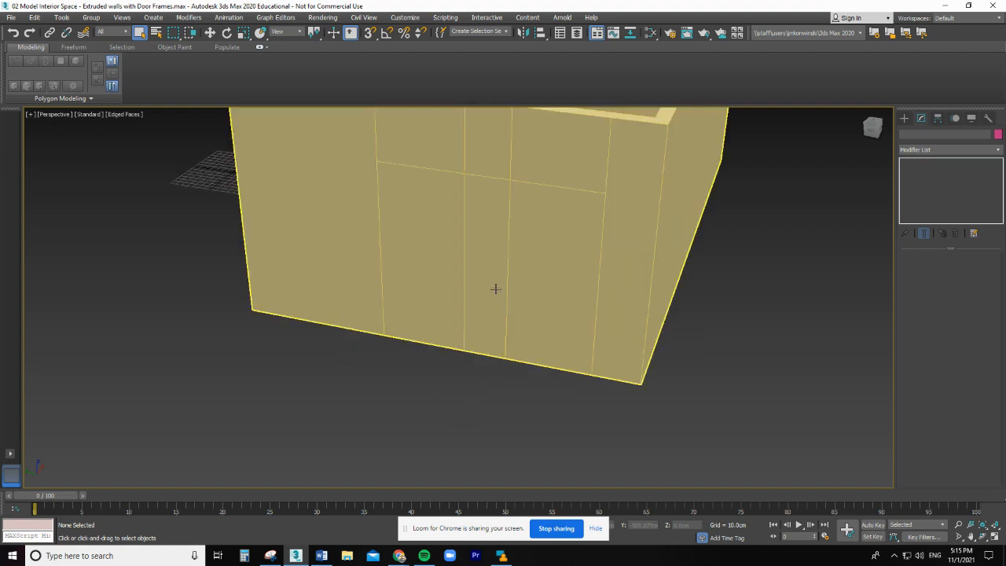
Save the scene under the new name 03 Model Interior Space - Ceiling and Floor
{"action": "left_click", "coordinate": [11, 17]}
{"action": "left_click", "coordinate": [27, 111]}
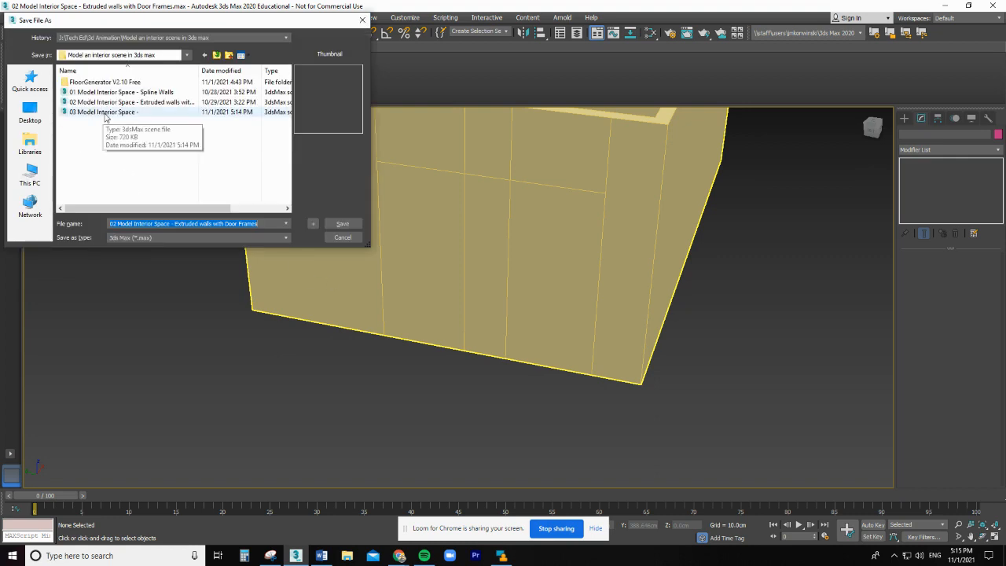
{"action": "left_click", "coordinate": [101, 112]}
{"action": "left_click", "coordinate": [194, 222]}
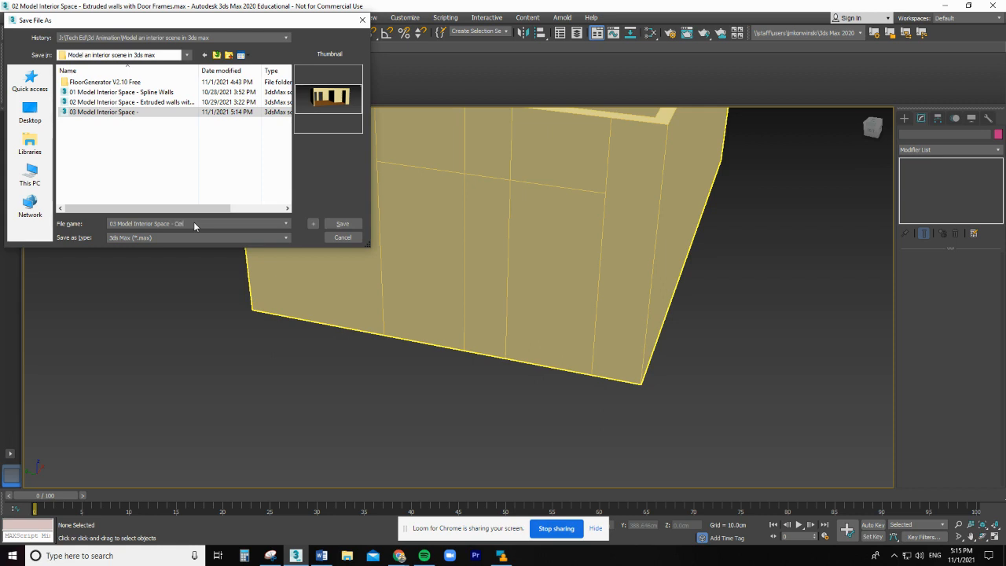
{"action": "type", "text": "g and Floor"}
{"action": "key", "text": "Return"}
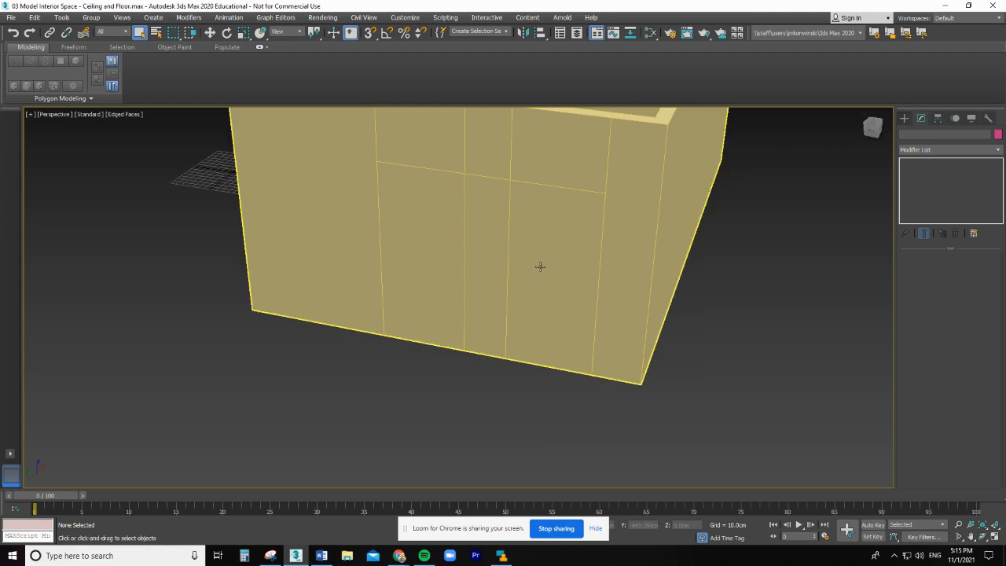
Select the two door-shaped polygons on both the outer and inner faces of the wall at polygon level
{"action": "left_click", "coordinate": [210, 33]}
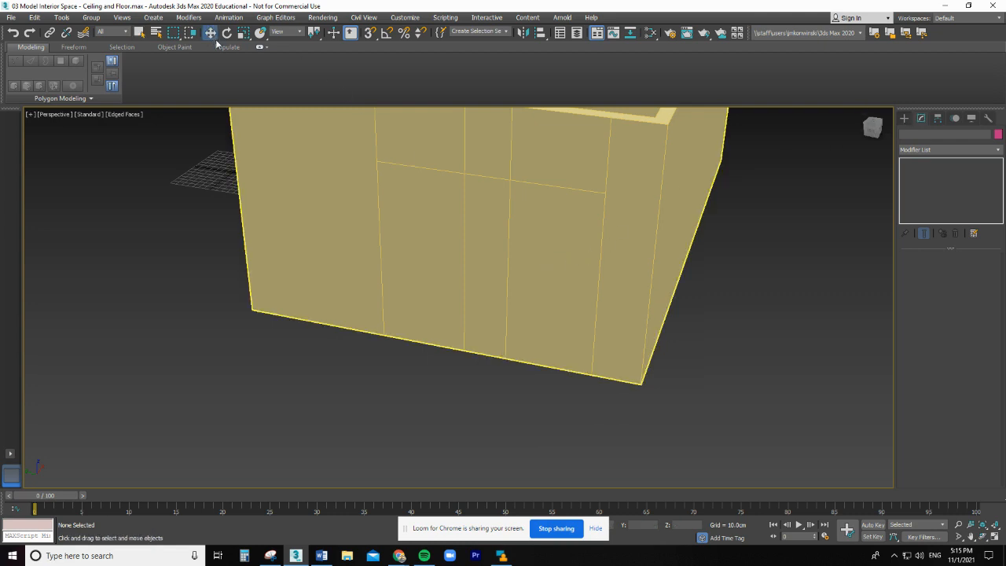
{"action": "left_click", "coordinate": [563, 278]}
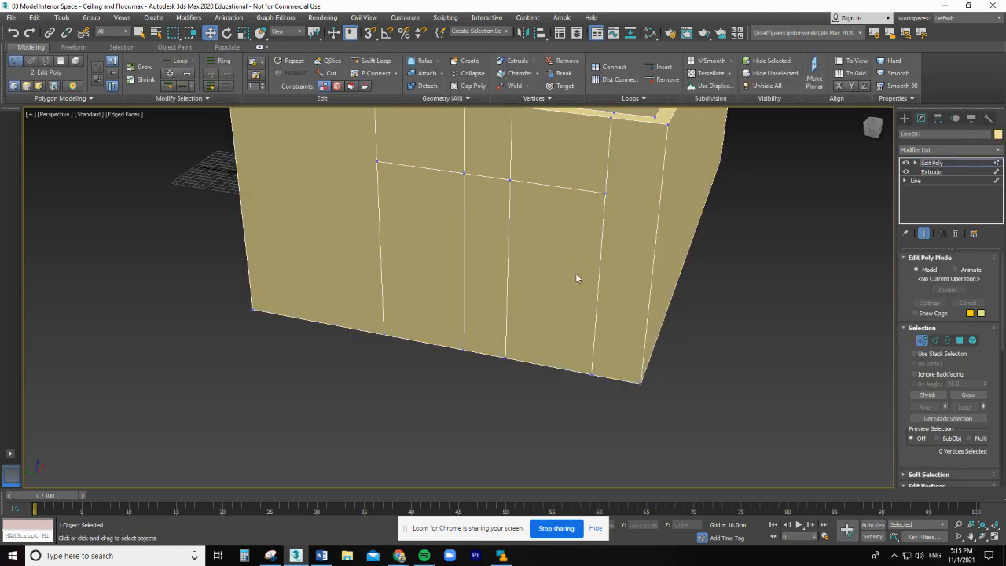
{"action": "left_click", "coordinate": [959, 343]}
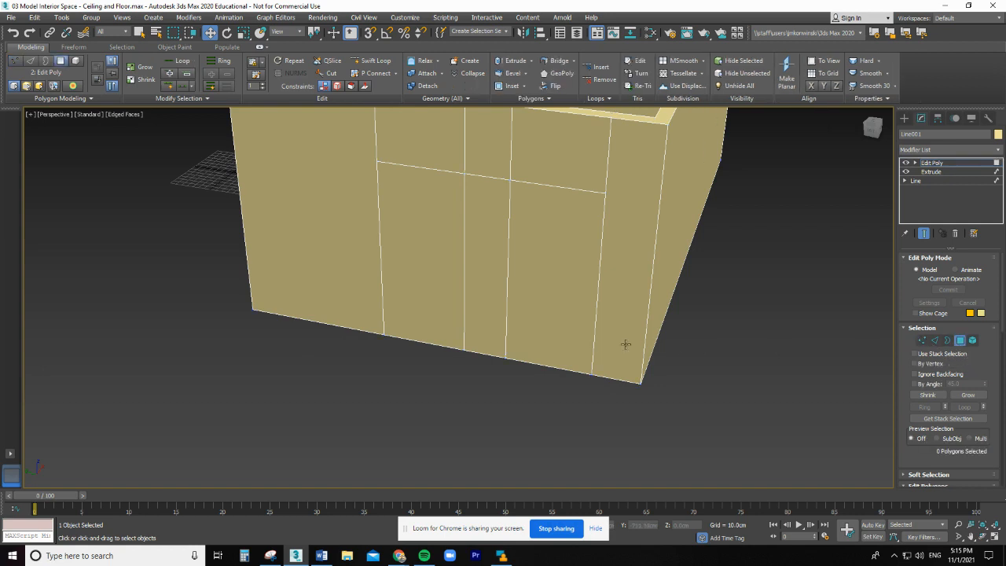
{"action": "left_click", "coordinate": [561, 293]}
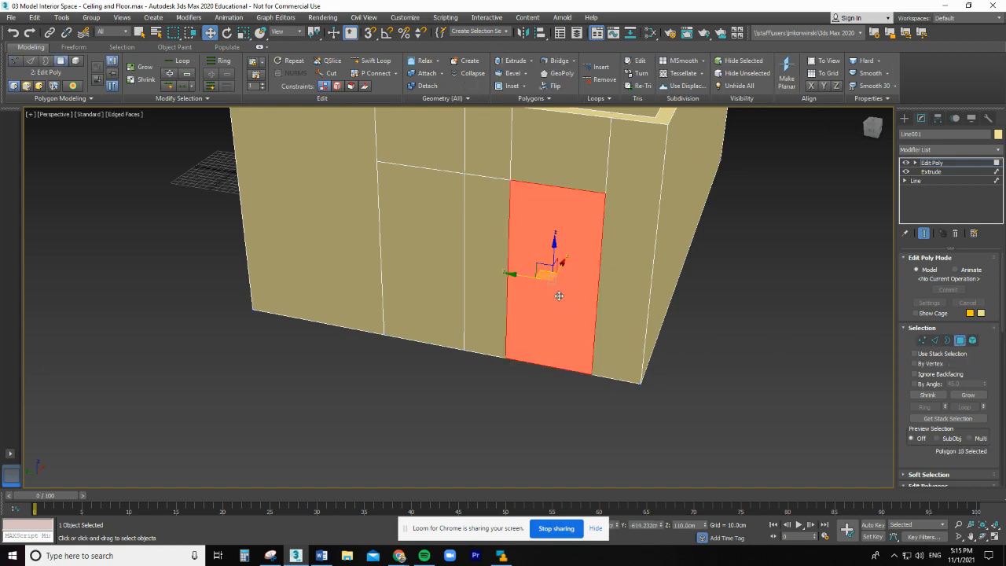
{"action": "left_click", "coordinate": [427, 283]}
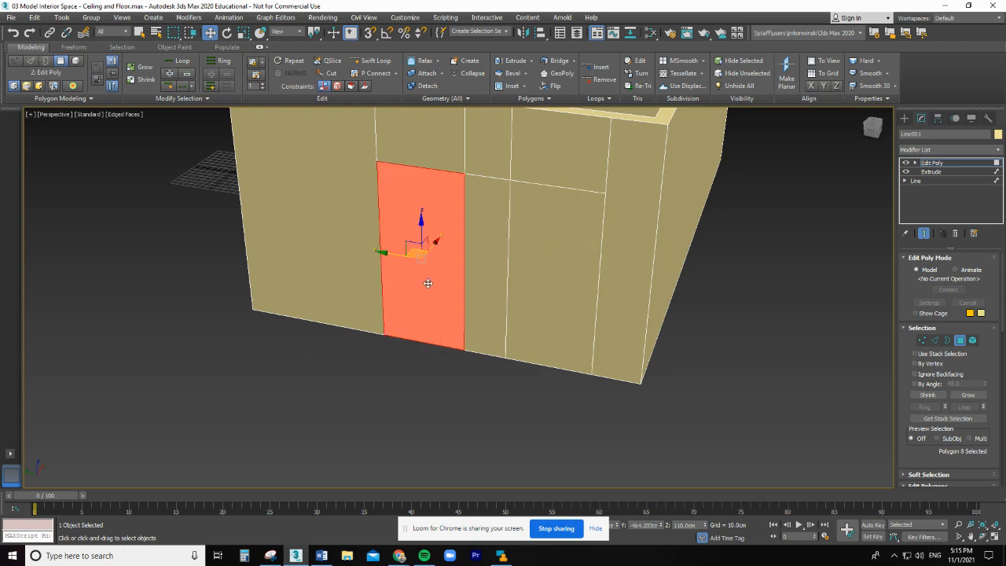
{"action": "left_click", "coordinate": [565, 285], "text": "ctrl"}
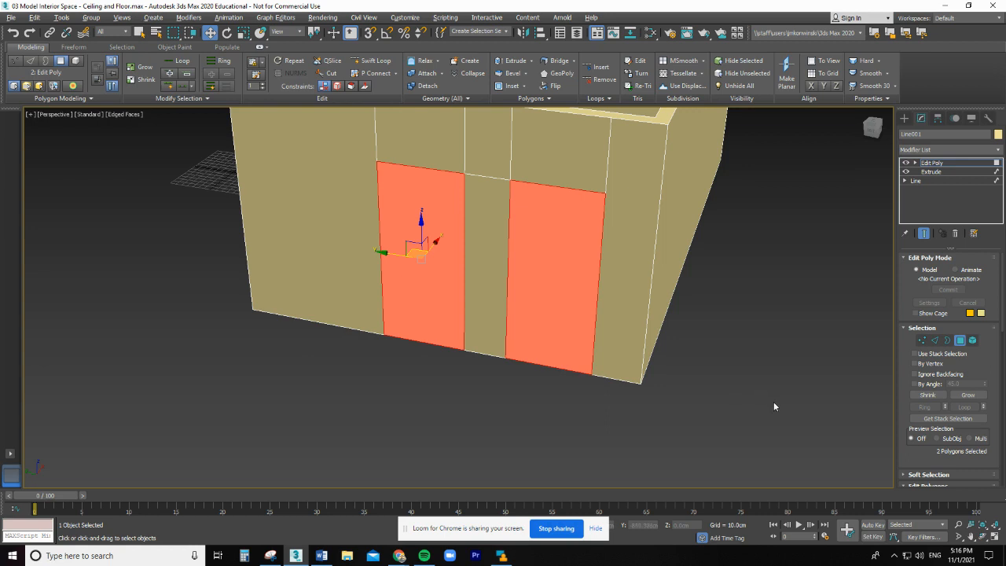
{"action": "middle_click_drag", "start_coordinate": [773, 401], "coordinate": [607, 434], "text": "alt"}
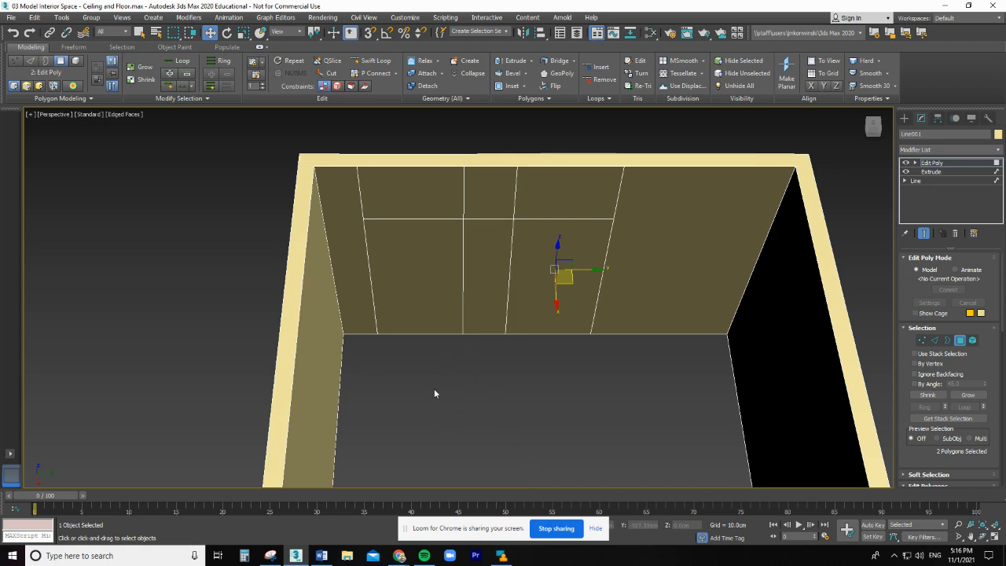
{"action": "left_click", "coordinate": [432, 271], "text": "ctrl"}
{"action": "left_click", "coordinate": [527, 333], "text": "ctrl"}
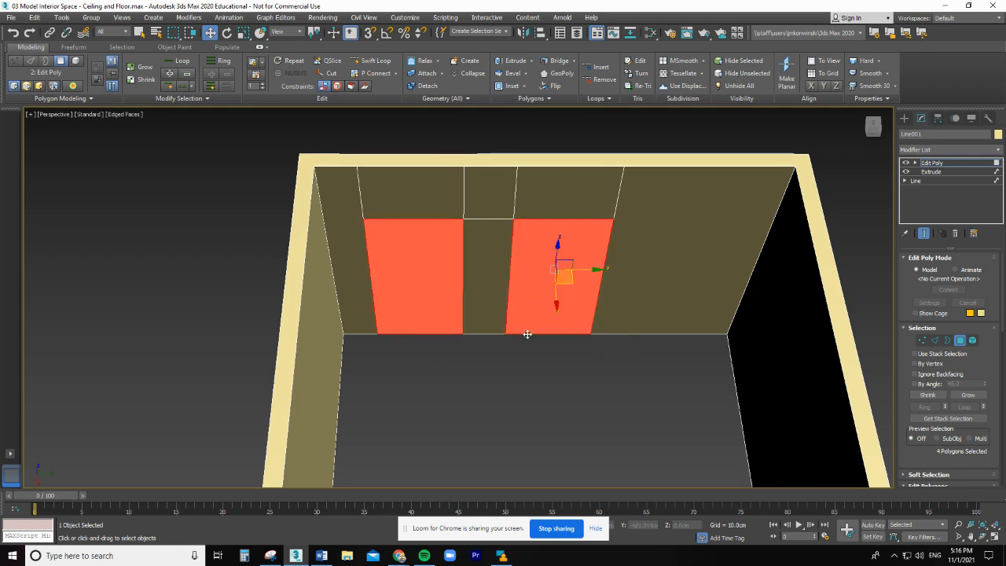
Try deleting the four selected door polygons and undo the deletion
{"action": "mouse_move", "coordinate": [434, 417]}
{"action": "middle_mouse_down", "text": "alt"}
{"action": "mouse_move", "coordinate": [500, 424]}
{"action": "mouse_move", "coordinate": [583, 408]}
{"action": "mouse_move", "coordinate": [511, 438]}
{"action": "mouse_move", "coordinate": [444, 425]}
{"action": "mouse_move", "coordinate": [435, 403]}
{"action": "middle_mouse_up", "text": "alt"}
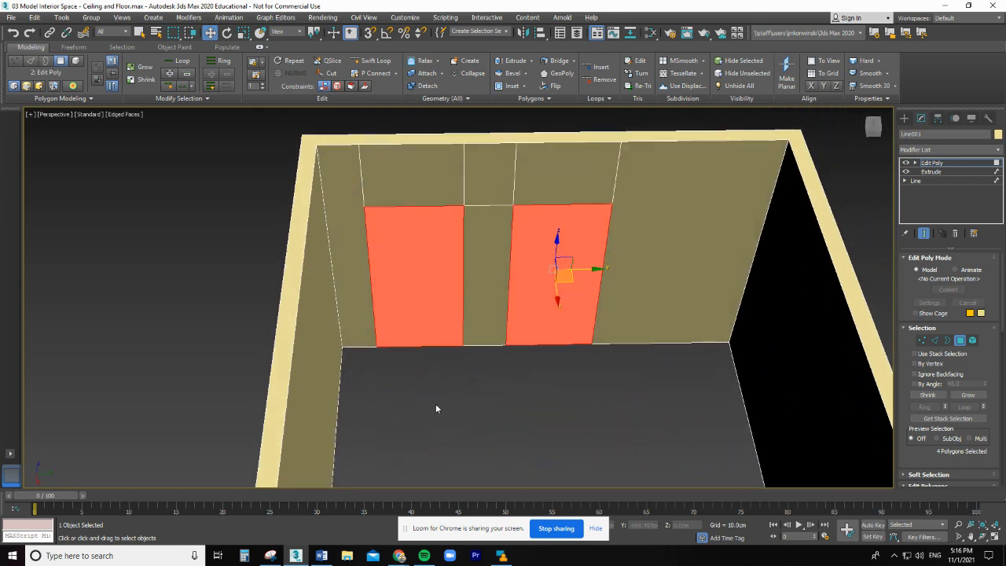
{"action": "left_click", "coordinate": [421, 285]}
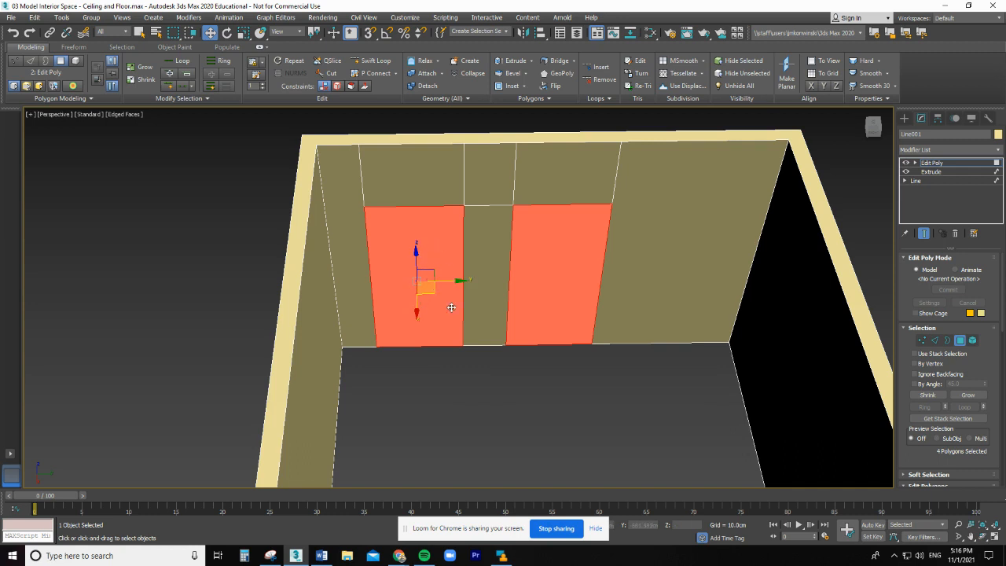
{"action": "key", "text": "Delete"}
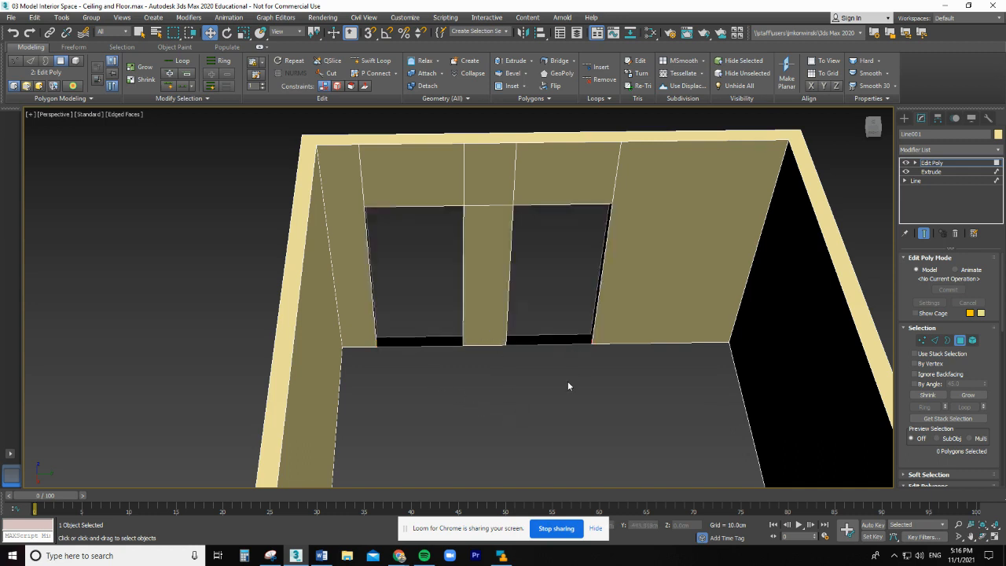
{"action": "middle_click_drag", "start_coordinate": [559, 398], "coordinate": [480, 341]}
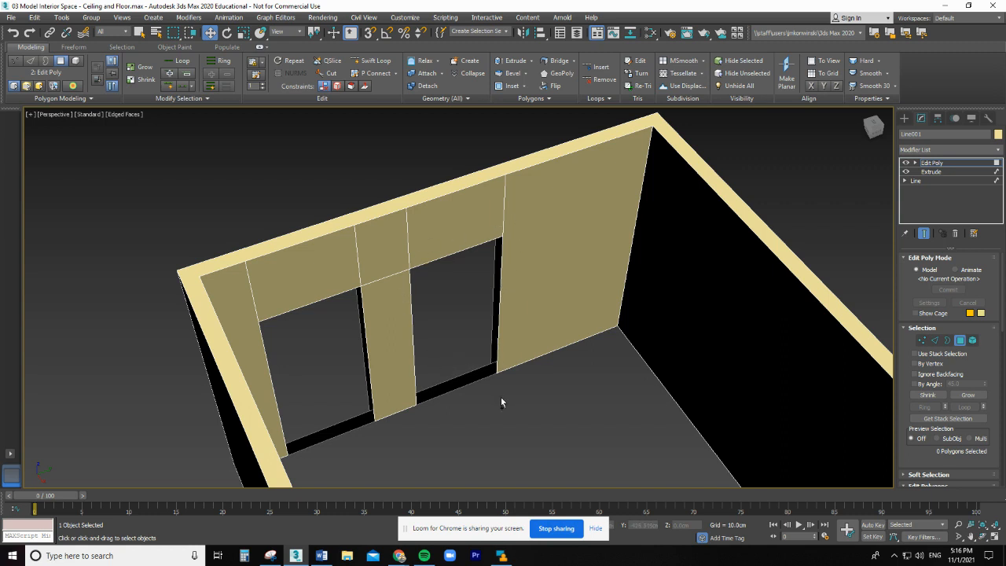
{"action": "key", "text": "ctrl+z"}
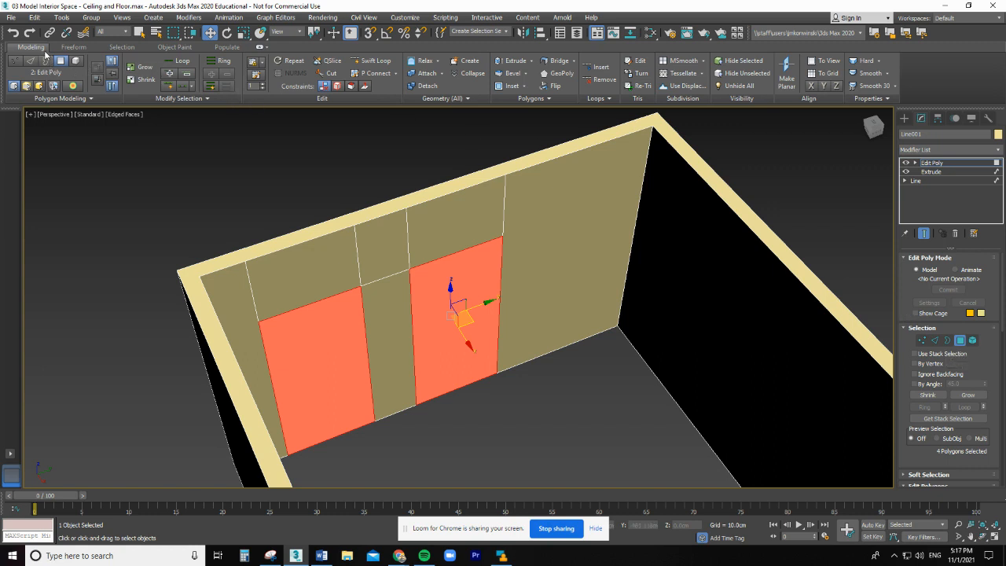
Bridge the selected door polygons through the wall and delete the threshold polygons at the base of both doorways
{"action": "left_click", "coordinate": [560, 63]}
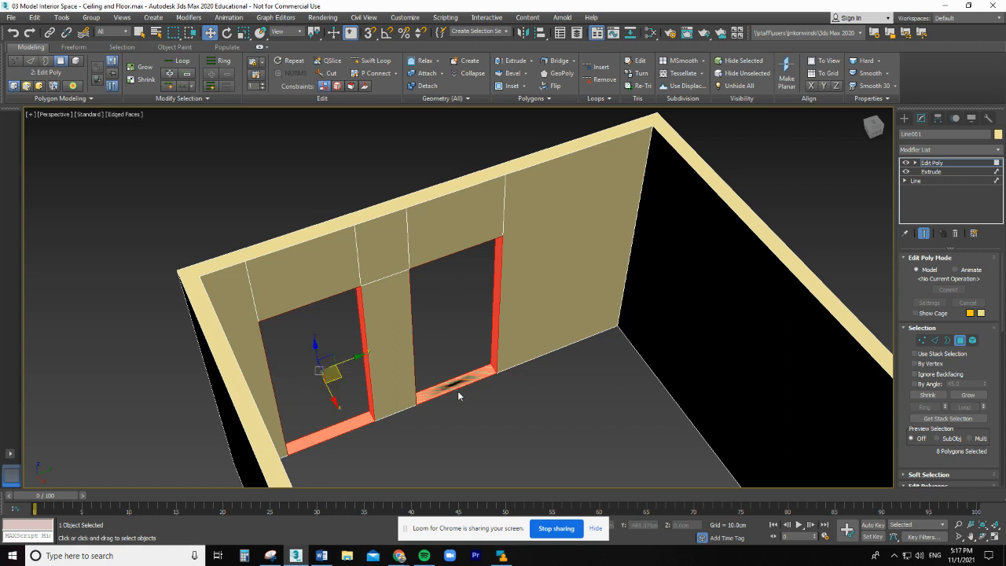
{"action": "left_click_drag", "start_coordinate": [458, 397], "coordinate": [465, 409]}
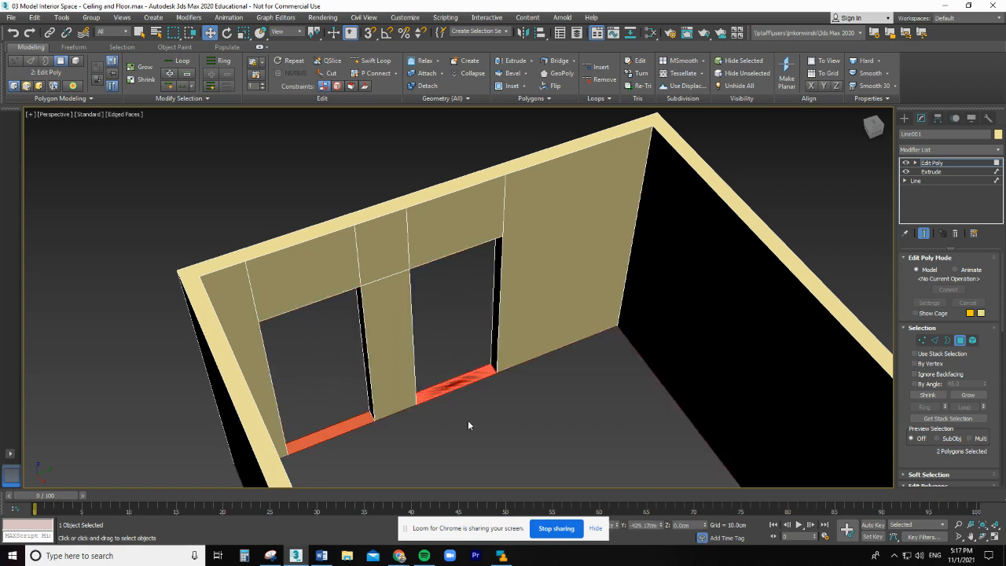
{"action": "key", "text": "Delete"}
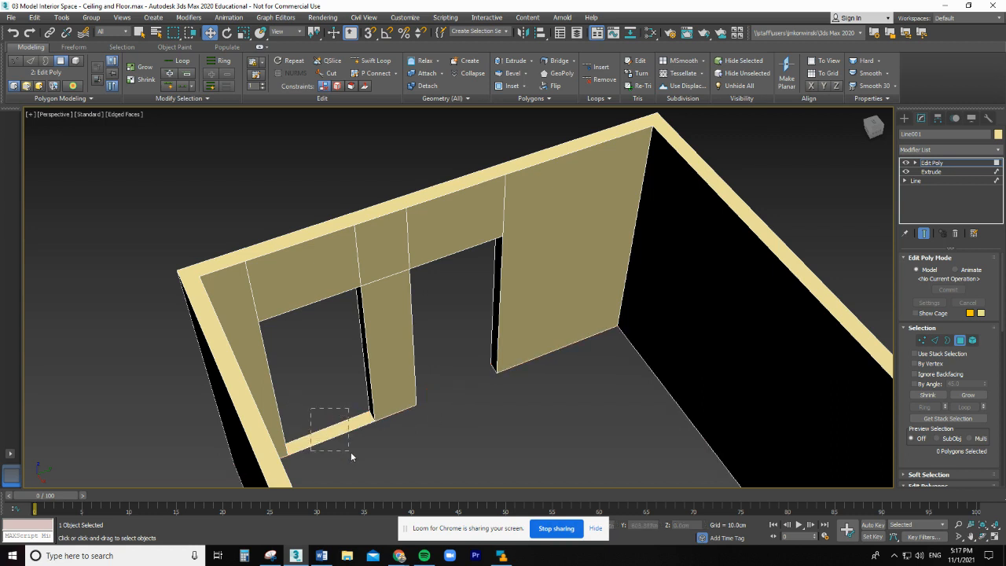
{"action": "left_click_drag", "start_coordinate": [351, 453], "coordinate": [352, 454]}
{"action": "key", "text": "Delete"}
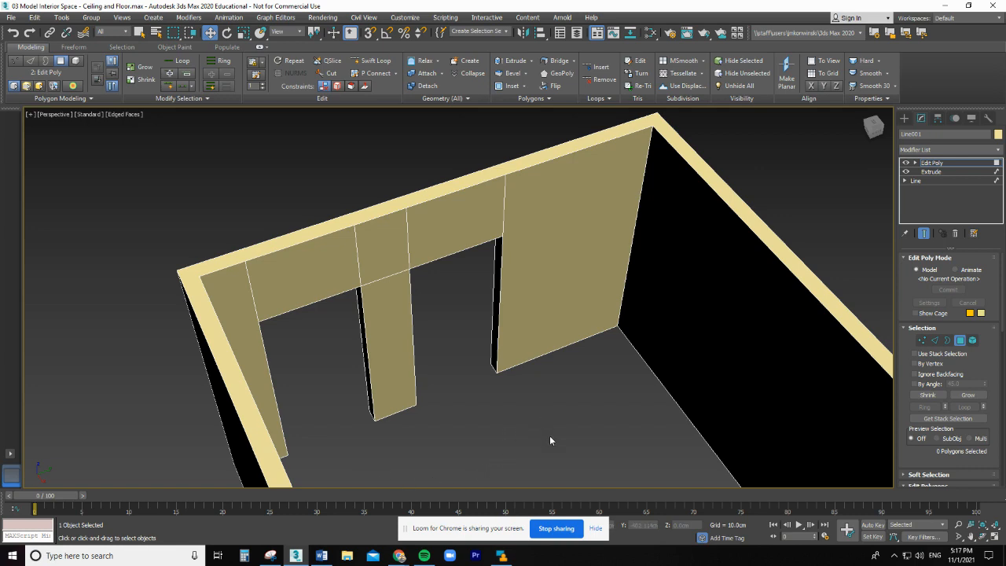
{"action": "middle_click_drag", "start_coordinate": [549, 435], "coordinate": [366, 433], "text": "alt"}
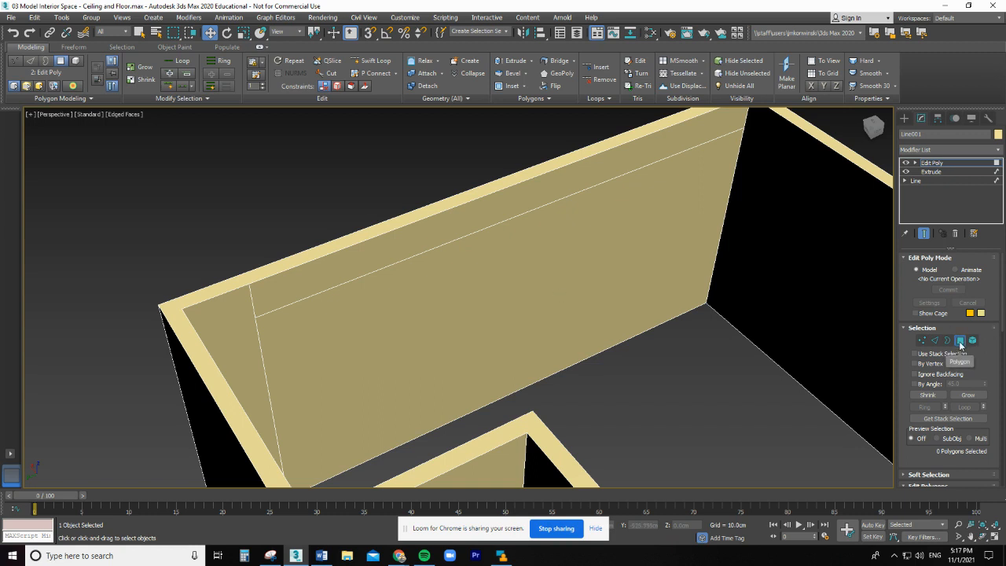
Bridge the wide opening's inner and outer polygons through the long wall and delete the threshold polygon along its base
{"action": "left_click", "coordinate": [565, 309]}
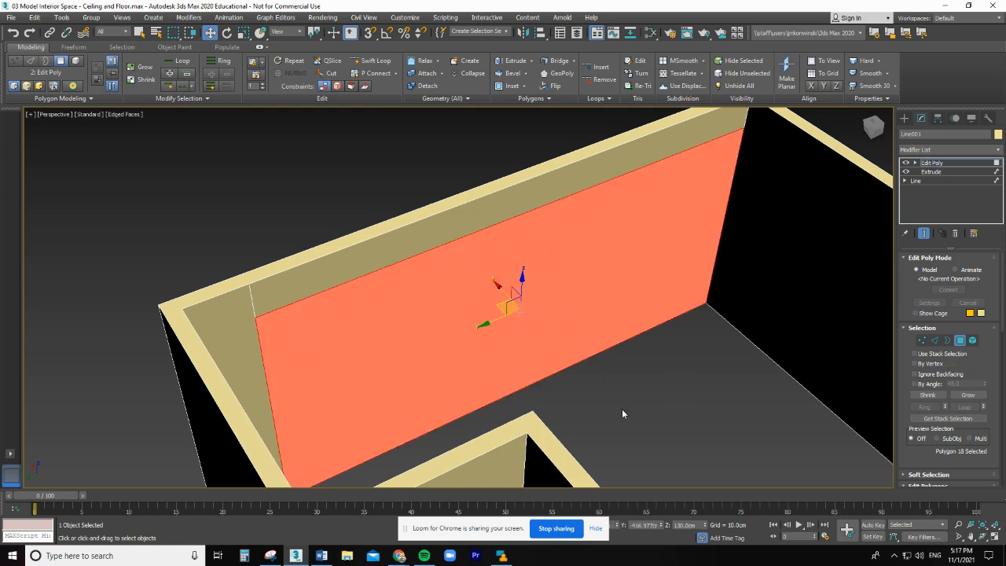
{"action": "middle_click_drag", "start_coordinate": [708, 447], "coordinate": [497, 456], "text": "alt"}
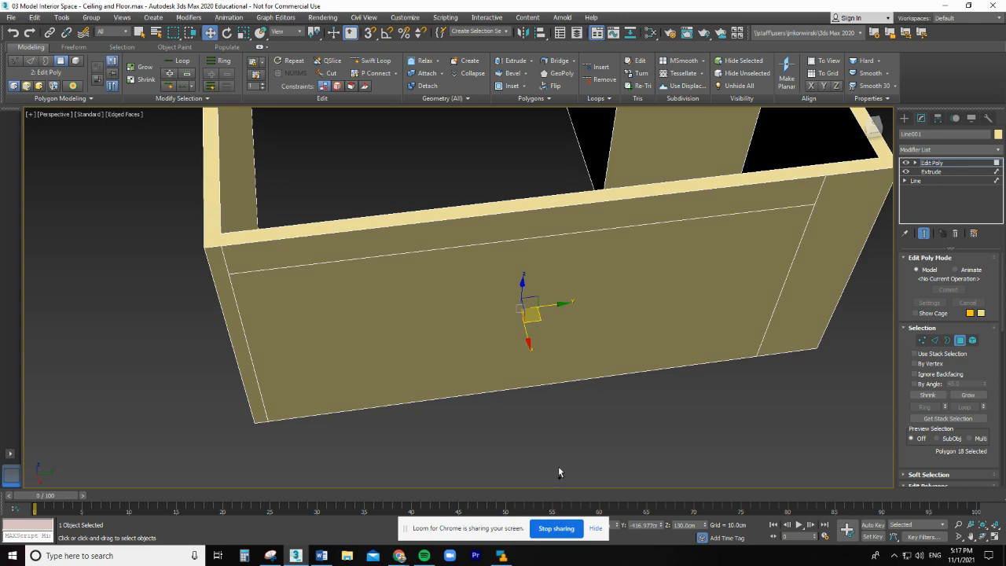
{"action": "left_click", "coordinate": [474, 298], "text": "ctrl"}
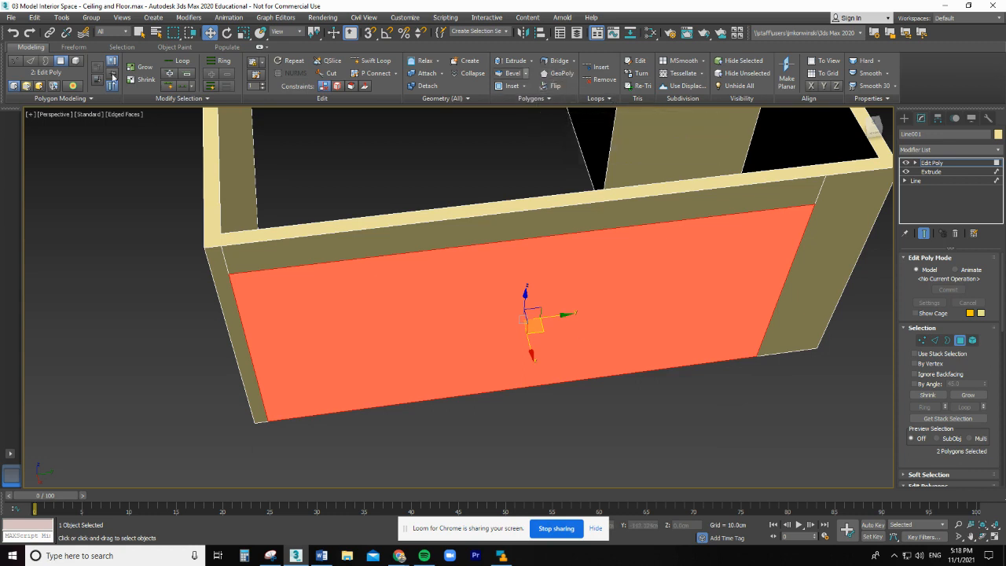
{"action": "left_click", "coordinate": [559, 61]}
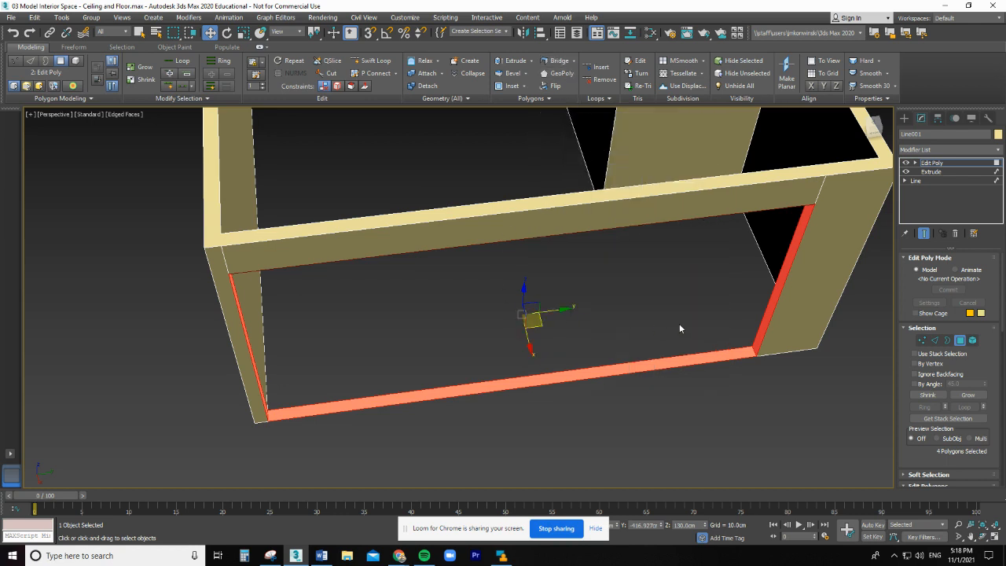
{"action": "left_click_drag", "start_coordinate": [420, 418], "coordinate": [421, 420]}
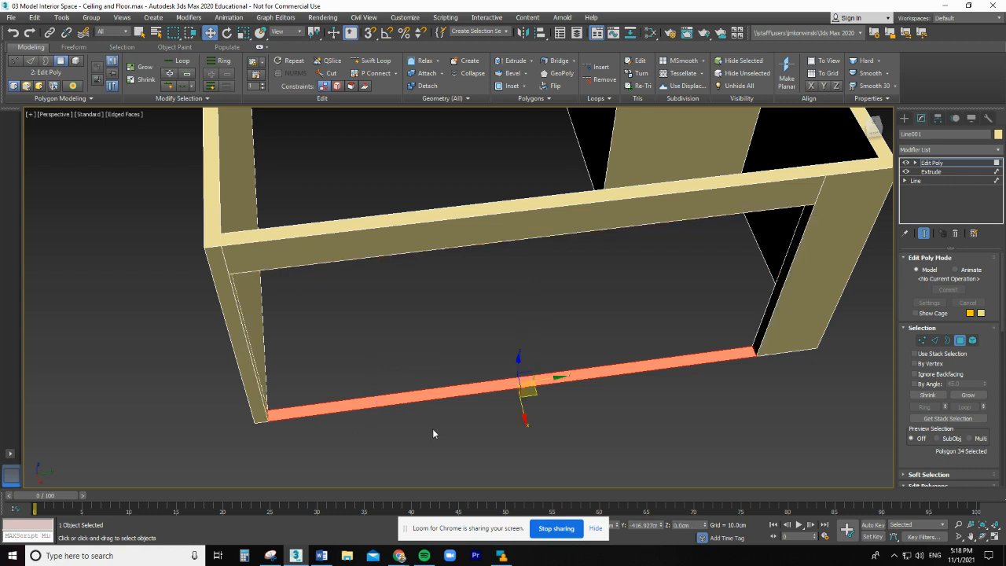
{"action": "key", "text": "Delete"}
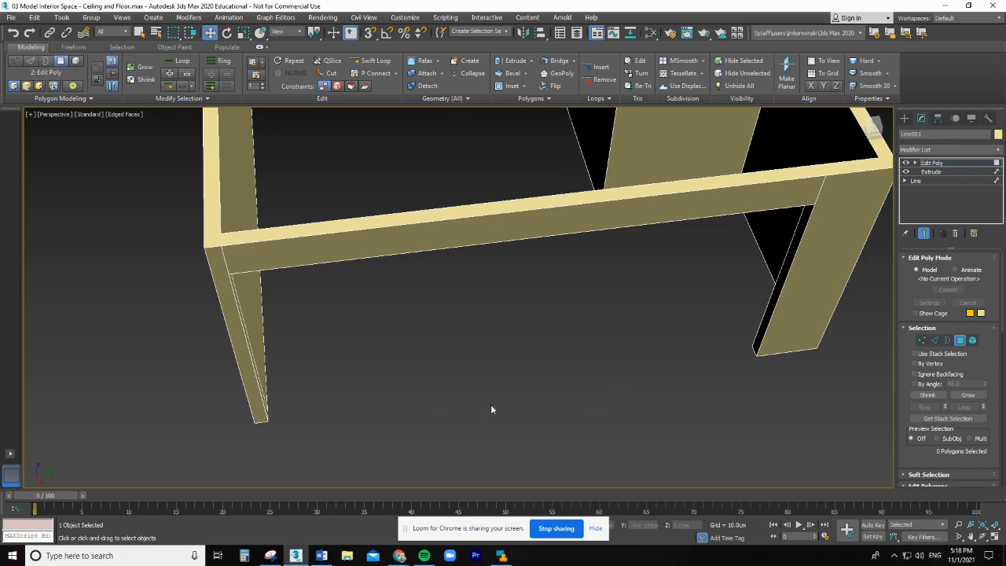
Display the perspective view in Wireframe Override and switch to a maximized Top viewport showing the whole floor plan
{"action": "scroll", "coordinate": [498, 393], "scroll_direction": "down", "scroll_amount": 5}
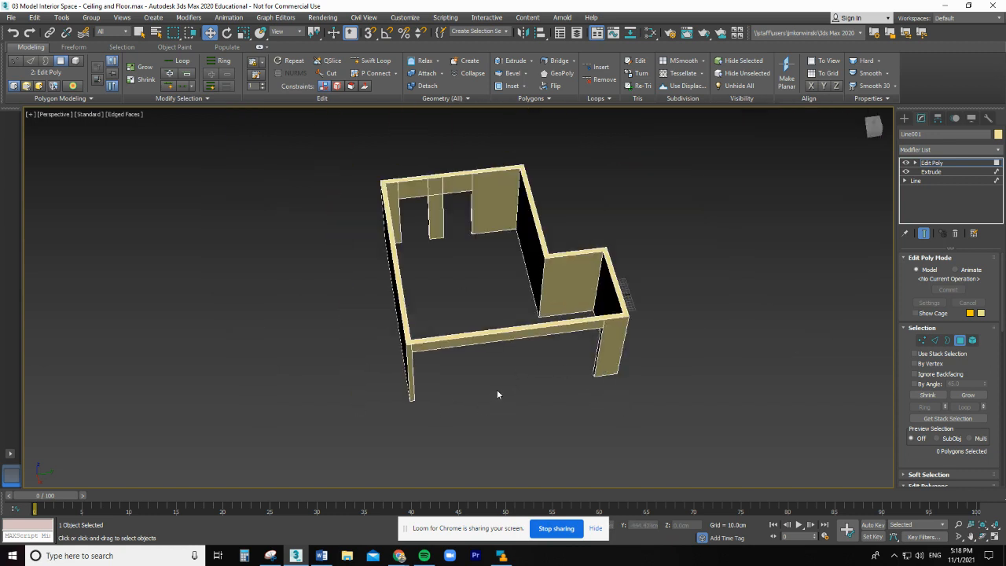
{"action": "left_click", "coordinate": [117, 115]}
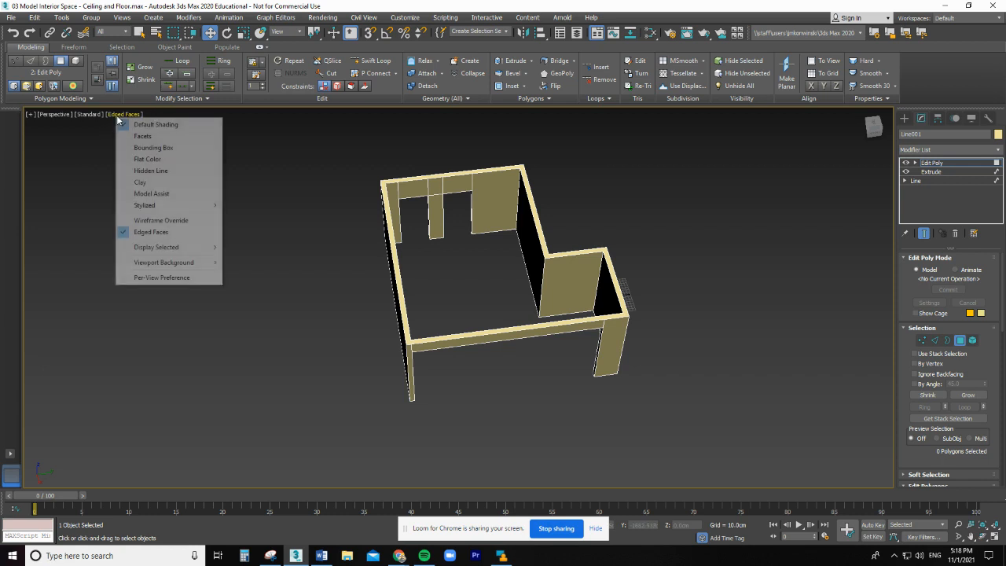
{"action": "left_click", "coordinate": [156, 222]}
{"action": "scroll", "coordinate": [299, 287], "scroll_direction": "down", "scroll_amount": 3}
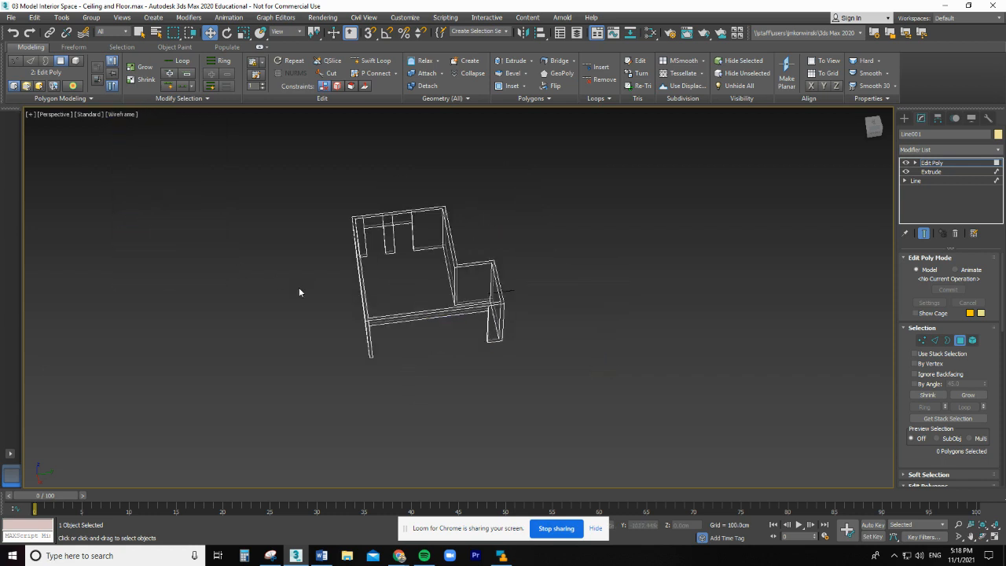
{"action": "left_click", "coordinate": [30, 115]}
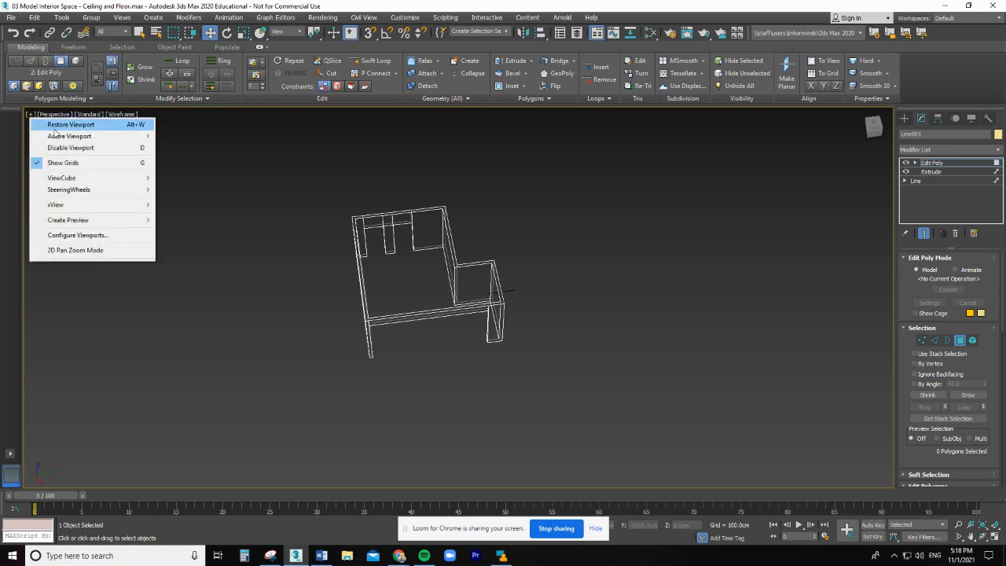
{"action": "left_click", "coordinate": [60, 125]}
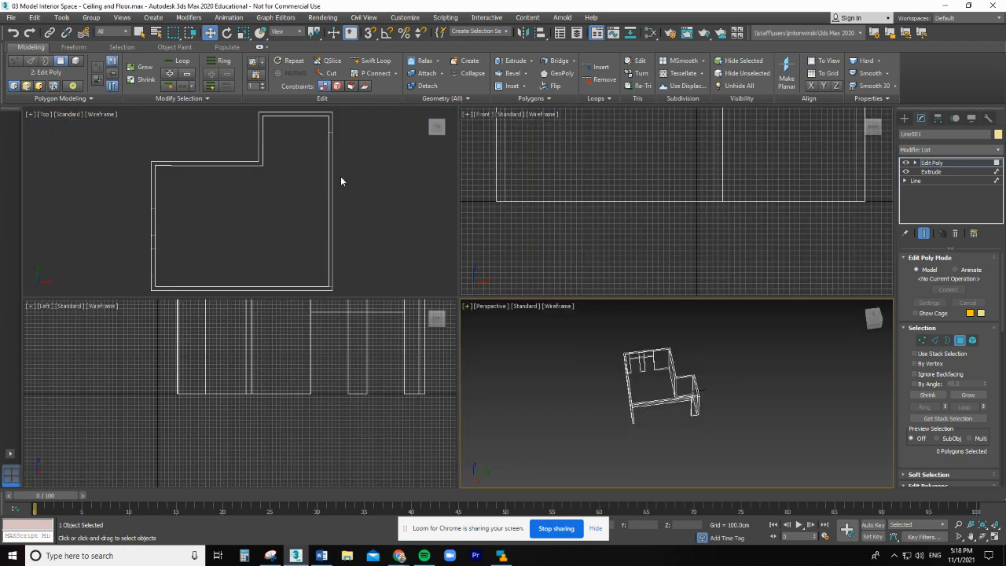
{"action": "left_click", "coordinate": [31, 115]}
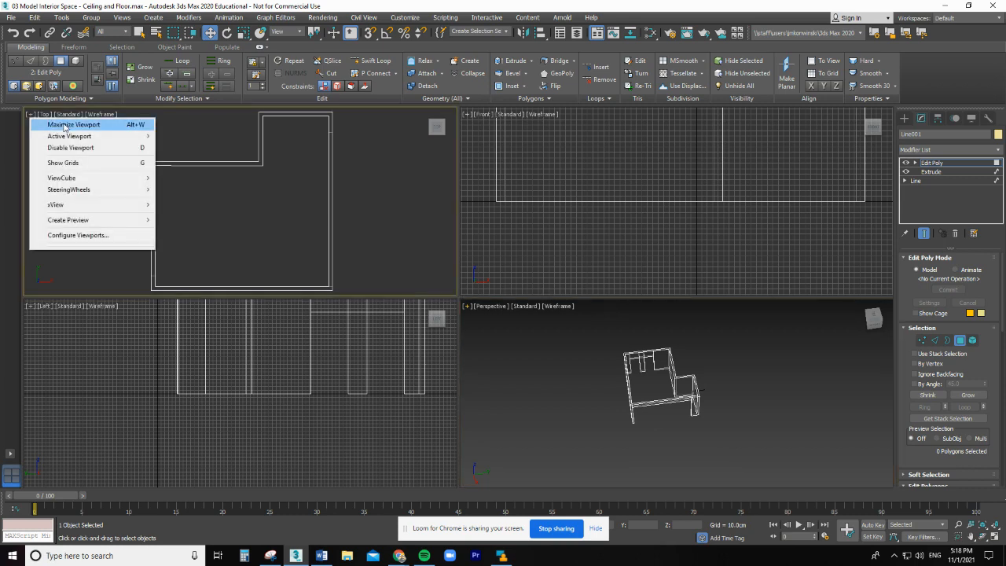
{"action": "left_click", "coordinate": [73, 124]}
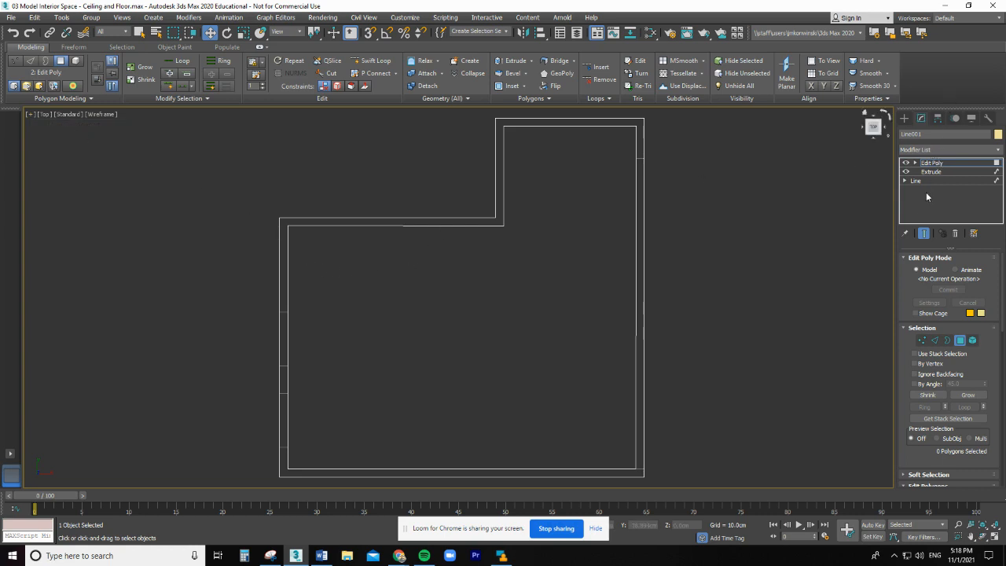
Start a new Line spline with its first vertex on the lower-right inner corner of the walls in plan
{"action": "left_click", "coordinate": [905, 119]}
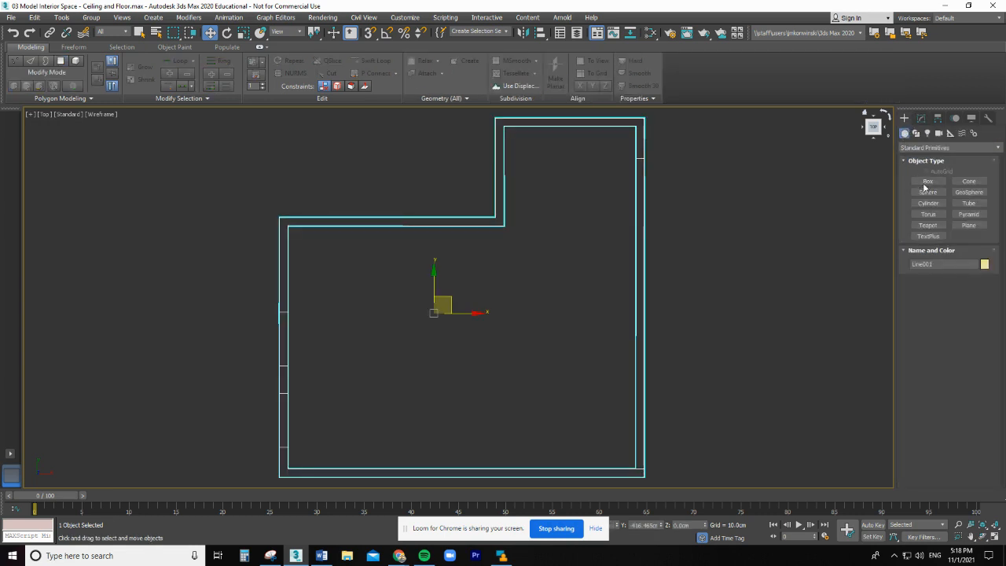
{"action": "left_click", "coordinate": [916, 135]}
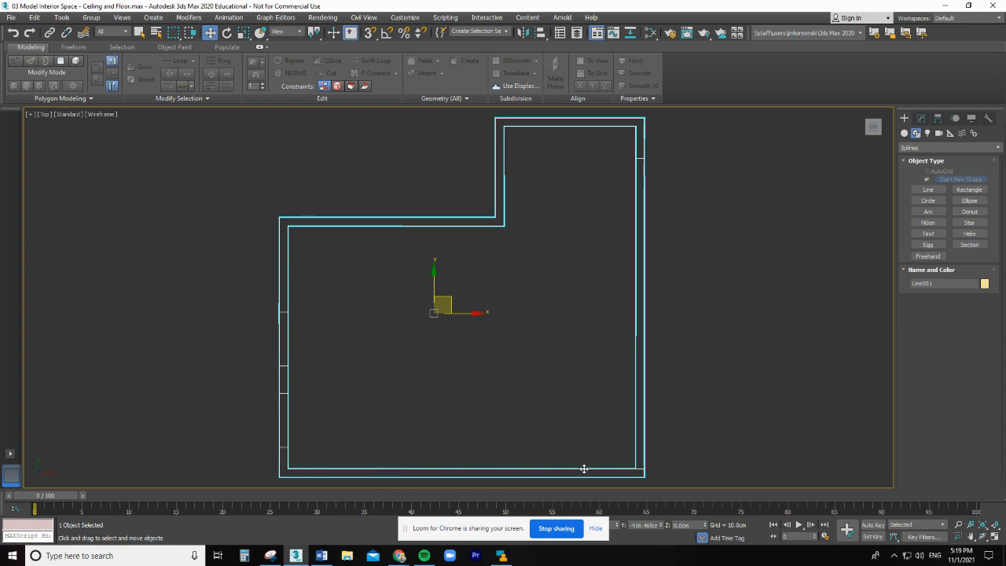
{"action": "left_click", "coordinate": [928, 189]}
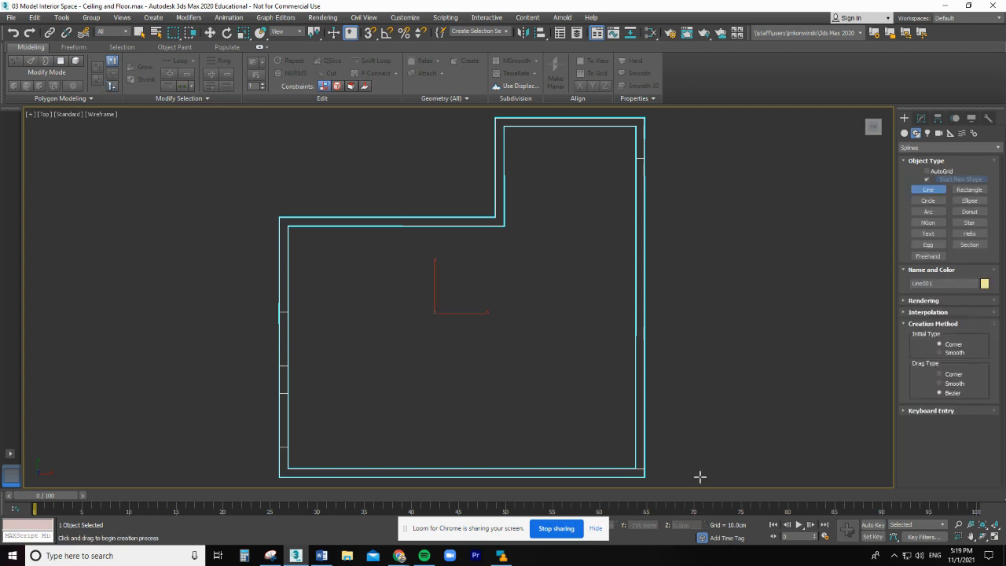
{"action": "scroll", "coordinate": [667, 466], "scroll_direction": "up", "scroll_amount": 2}
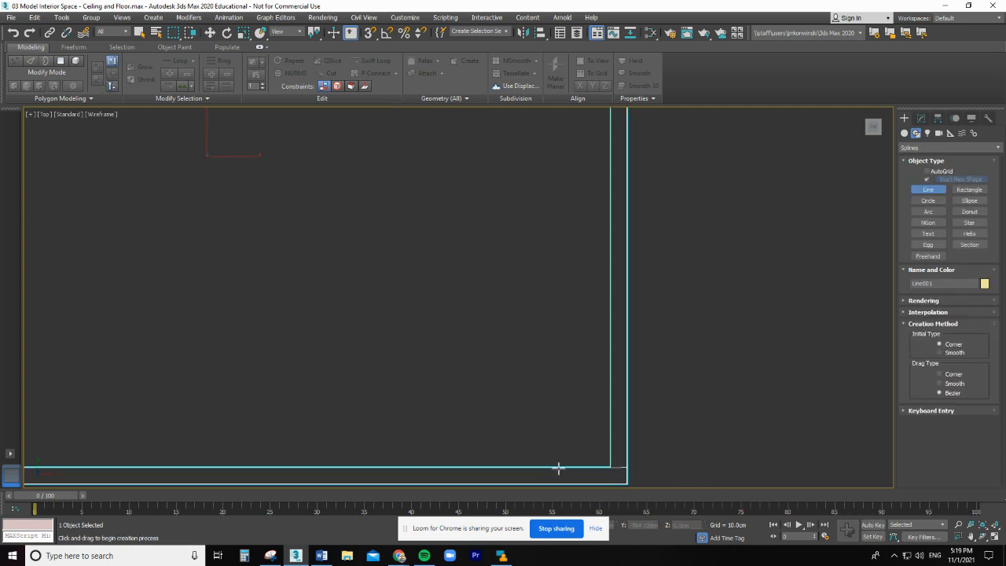
{"action": "scroll", "coordinate": [586, 458], "scroll_direction": "up", "scroll_amount": 2}
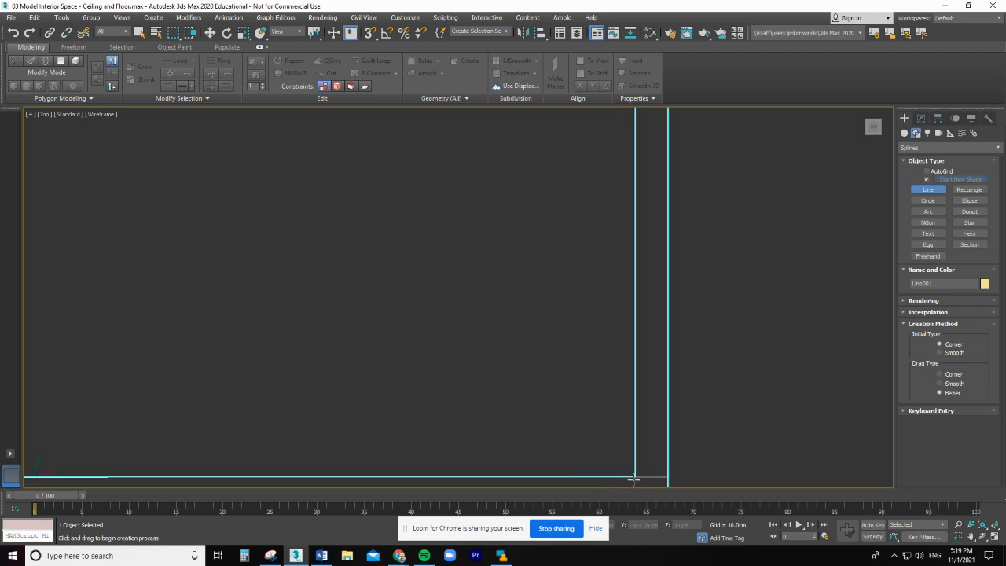
{"action": "scroll", "coordinate": [633, 480], "scroll_direction": "down", "scroll_amount": 1}
{"action": "scroll", "coordinate": [644, 467], "scroll_direction": "down", "scroll_amount": 4}
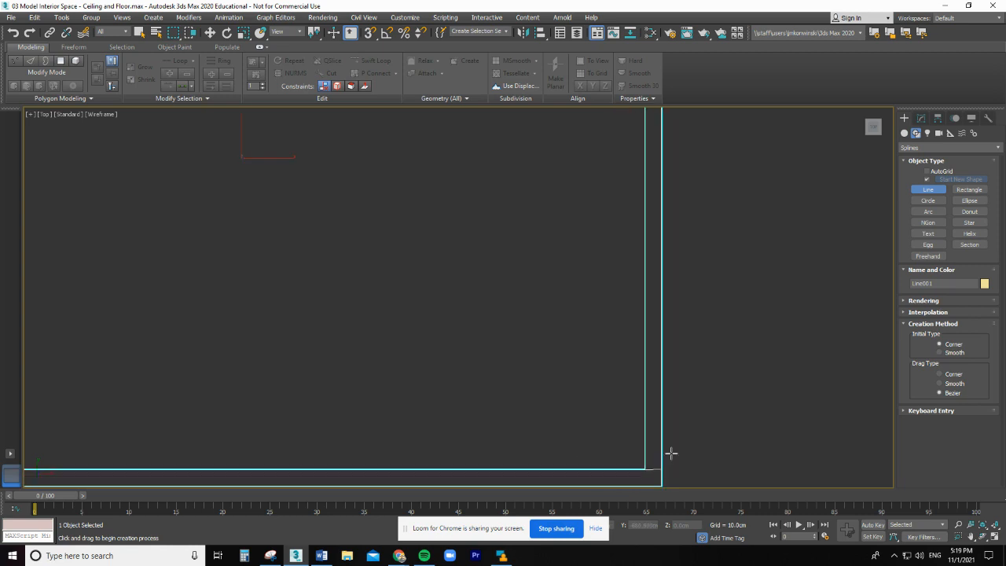
{"action": "scroll", "coordinate": [651, 458], "scroll_direction": "up", "scroll_amount": 4}
{"action": "scroll", "coordinate": [608, 343], "scroll_direction": "up", "scroll_amount": 8}
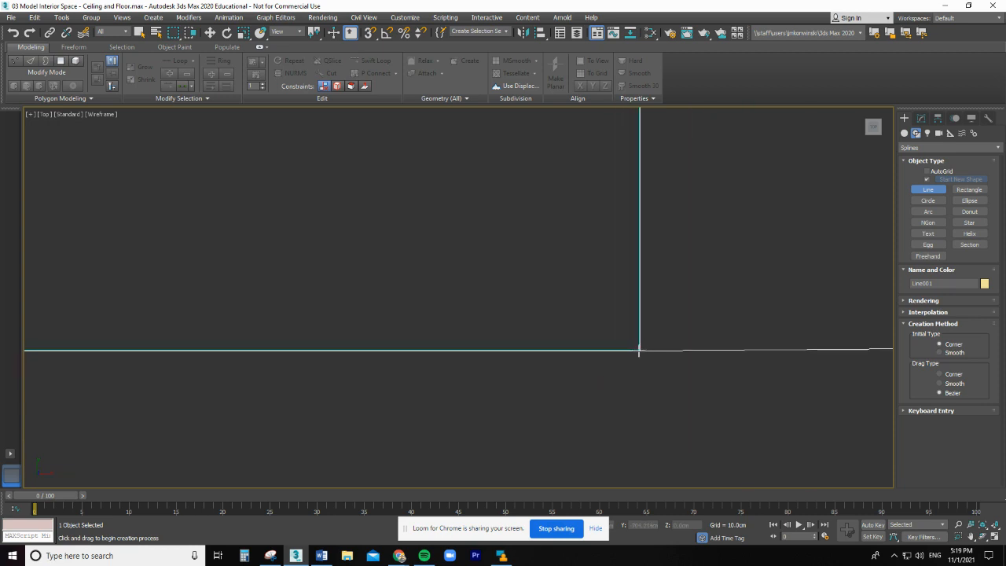
{"action": "left_click", "coordinate": [639, 350]}
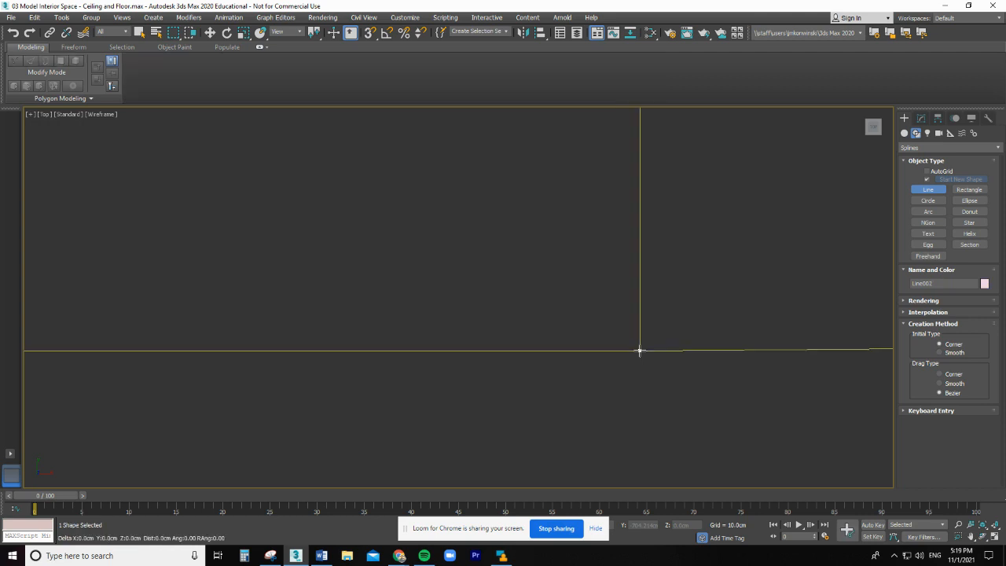
Continue the line up the right wall's inner face to its upper corner and across to the alcove's upper-left inner corner
{"action": "scroll", "coordinate": [554, 216], "scroll_direction": "down", "scroll_amount": 8}
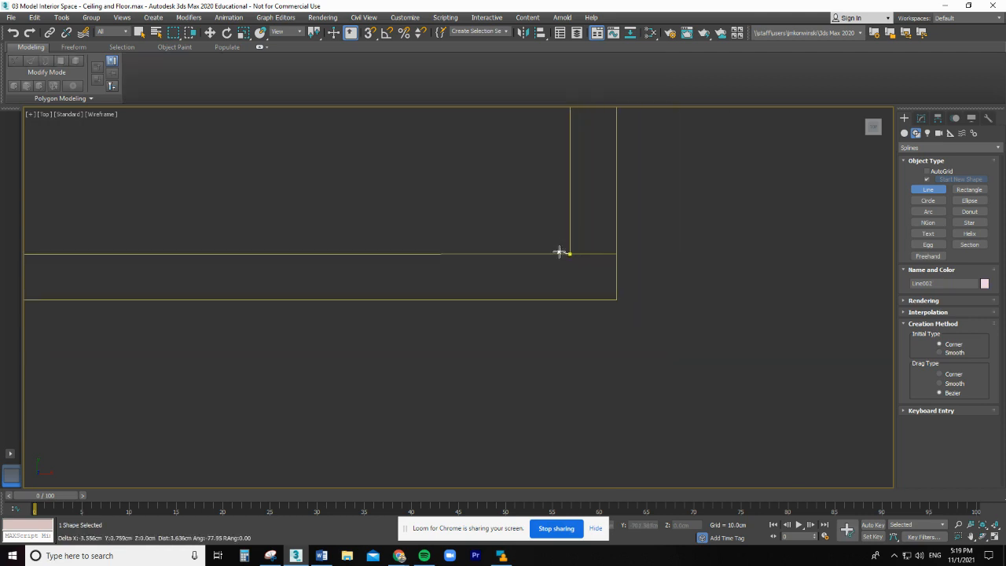
{"action": "scroll", "coordinate": [670, 217], "scroll_direction": "up", "scroll_amount": 5}
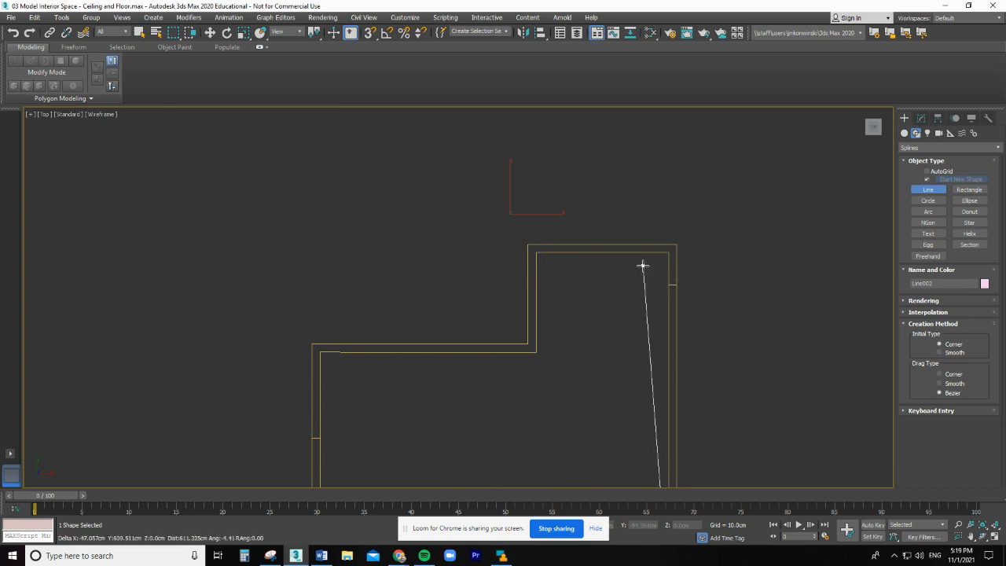
{"action": "scroll", "coordinate": [671, 254], "scroll_direction": "up", "scroll_amount": 3}
{"action": "scroll", "coordinate": [663, 240], "scroll_direction": "up", "scroll_amount": 2}
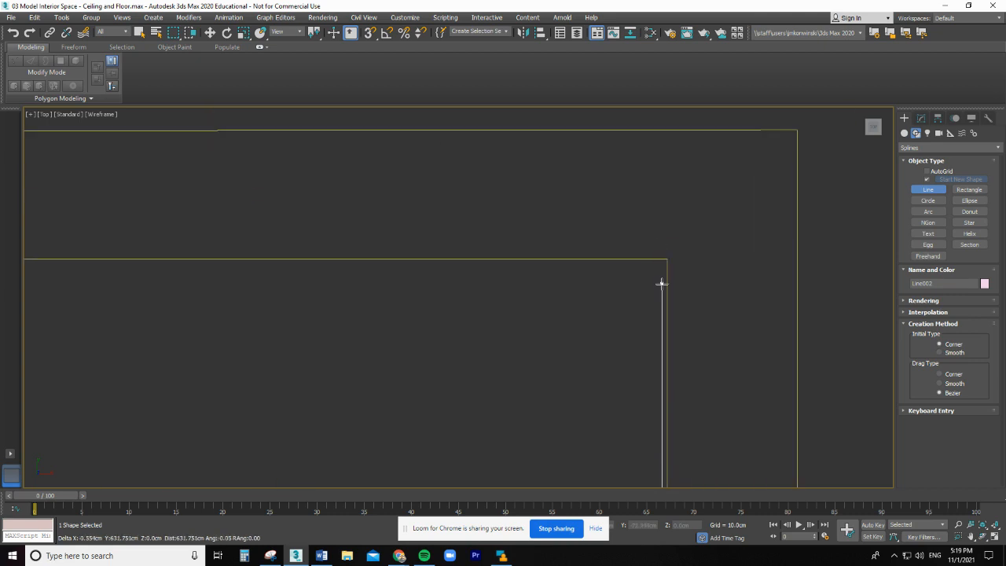
{"action": "scroll", "coordinate": [662, 275], "scroll_direction": "up", "scroll_amount": 3}
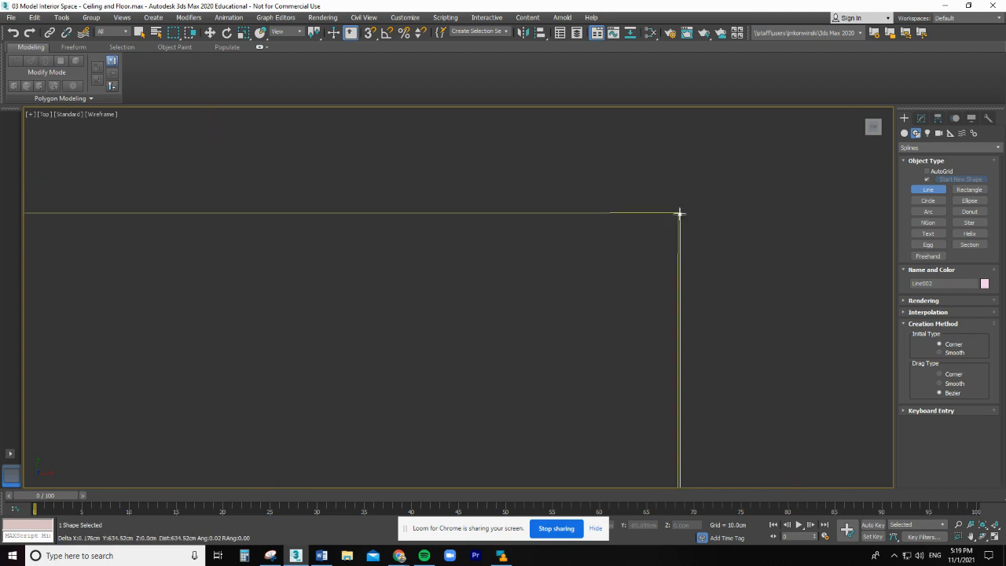
{"action": "left_click", "coordinate": [678, 211]}
{"action": "scroll", "coordinate": [633, 268], "scroll_direction": "down", "scroll_amount": 5}
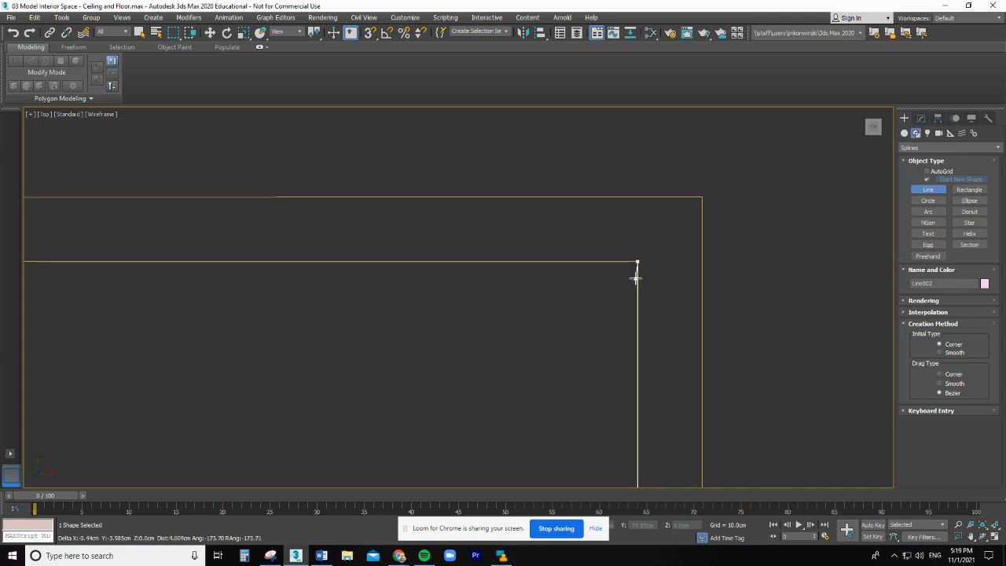
{"action": "scroll", "coordinate": [480, 282], "scroll_direction": "up", "scroll_amount": 5}
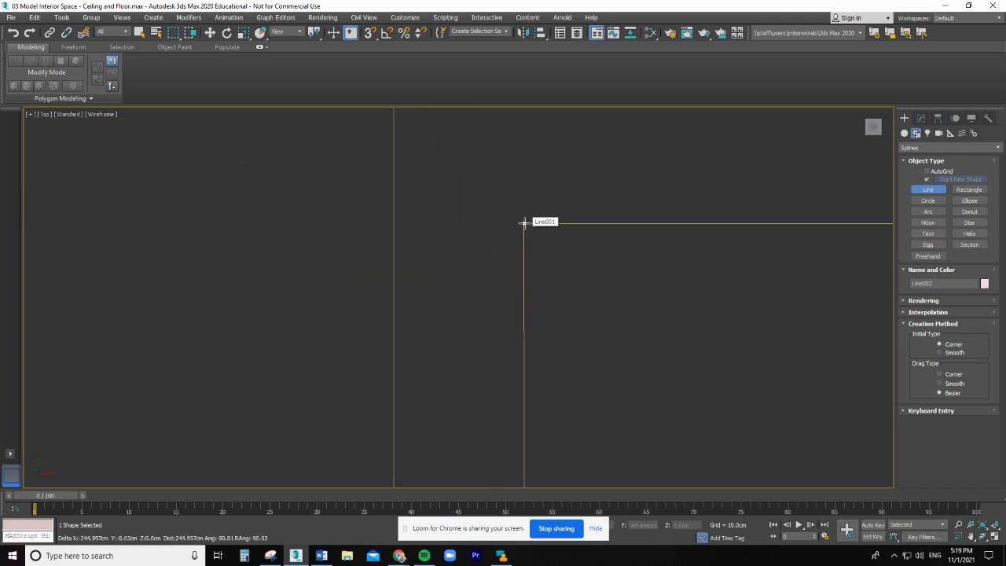
Trace the line down to the inner corner of the wall step and across to the main room's upper-left inner corner
{"action": "scroll", "coordinate": [521, 277], "scroll_direction": "down", "scroll_amount": 9}
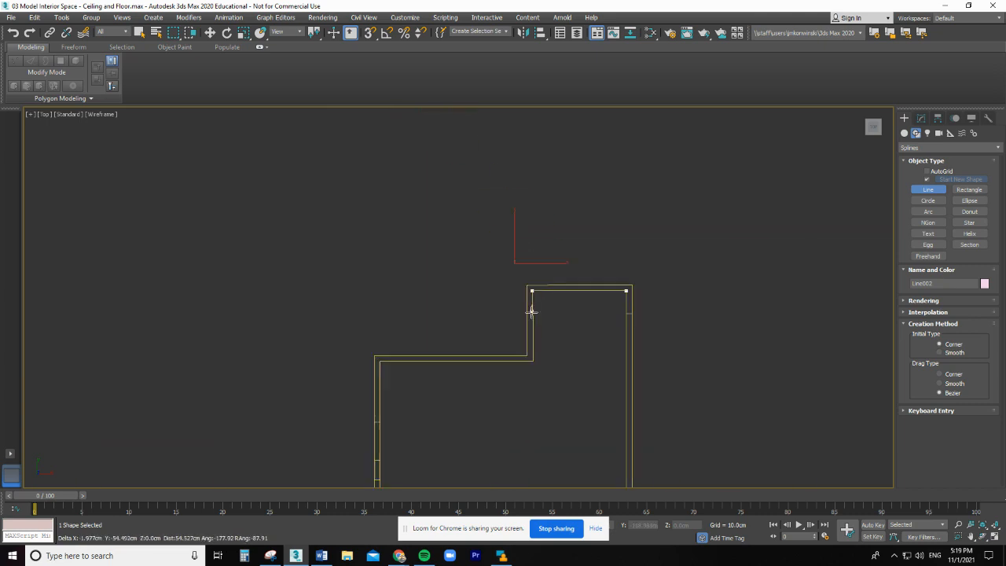
{"action": "scroll", "coordinate": [535, 351], "scroll_direction": "up", "scroll_amount": 4}
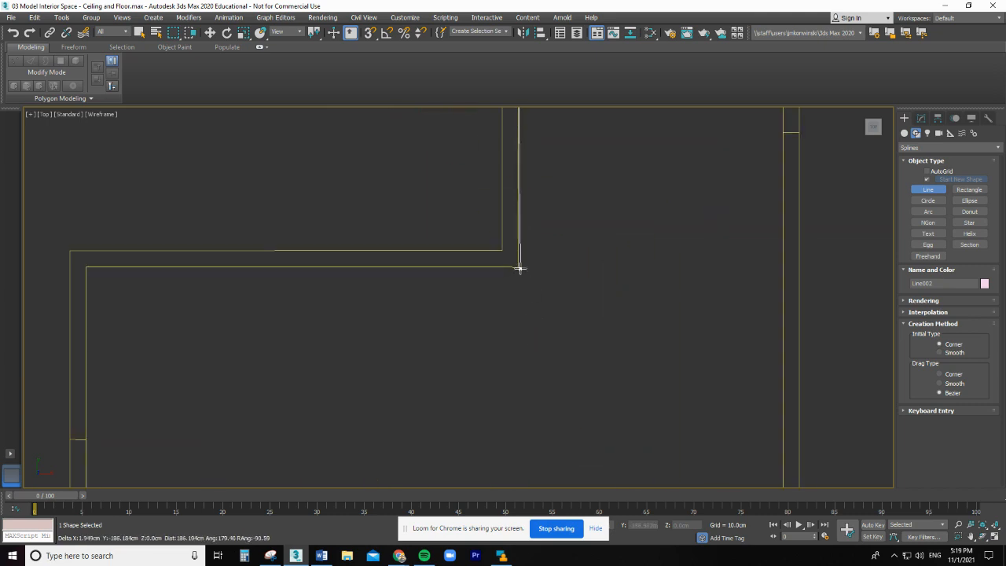
{"action": "scroll", "coordinate": [519, 267], "scroll_direction": "up", "scroll_amount": 5}
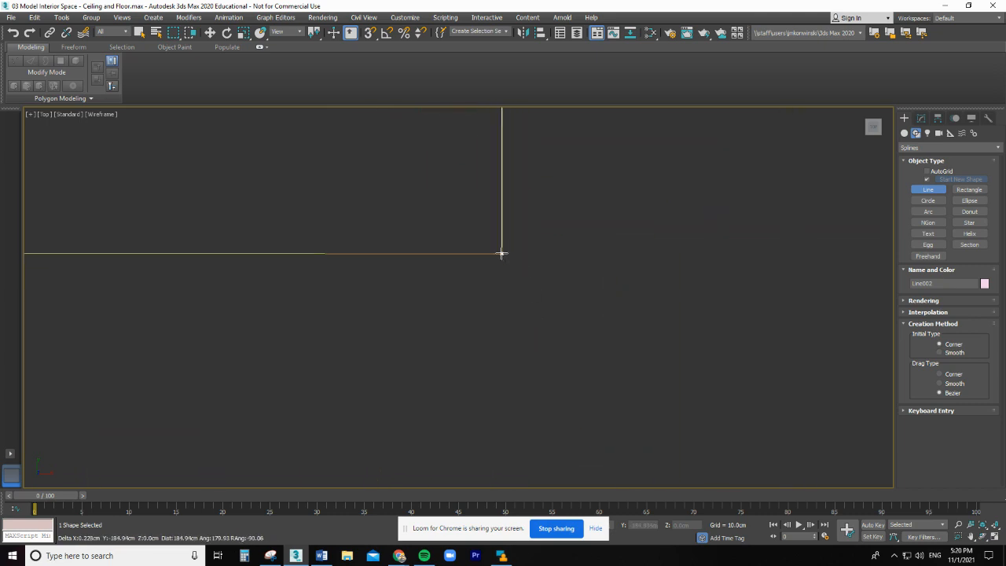
{"action": "left_click", "coordinate": [502, 253]}
{"action": "scroll", "coordinate": [487, 297], "scroll_direction": "down", "scroll_amount": 5}
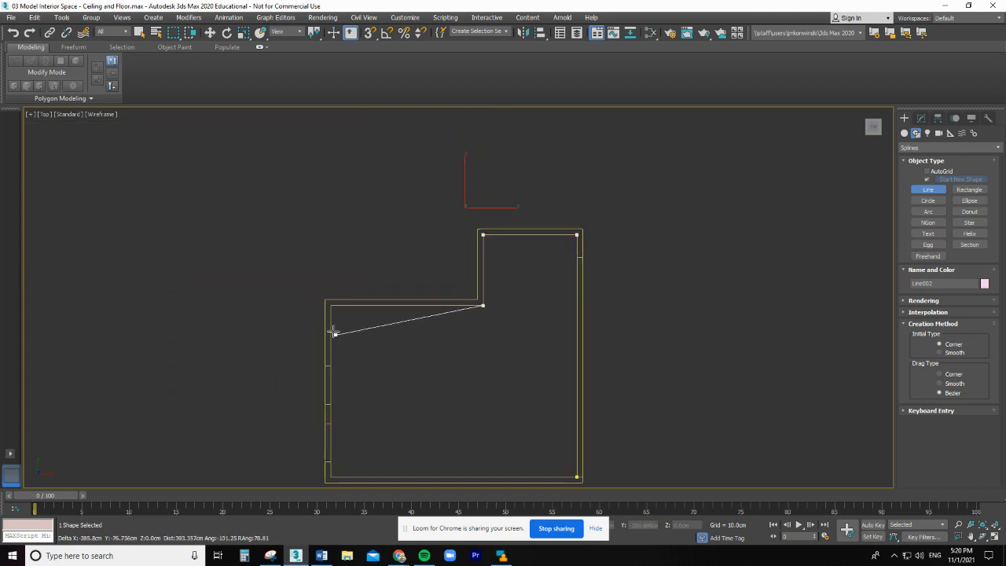
{"action": "scroll", "coordinate": [330, 311], "scroll_direction": "up", "scroll_amount": 3}
{"action": "scroll", "coordinate": [267, 271], "scroll_direction": "up", "scroll_amount": 6}
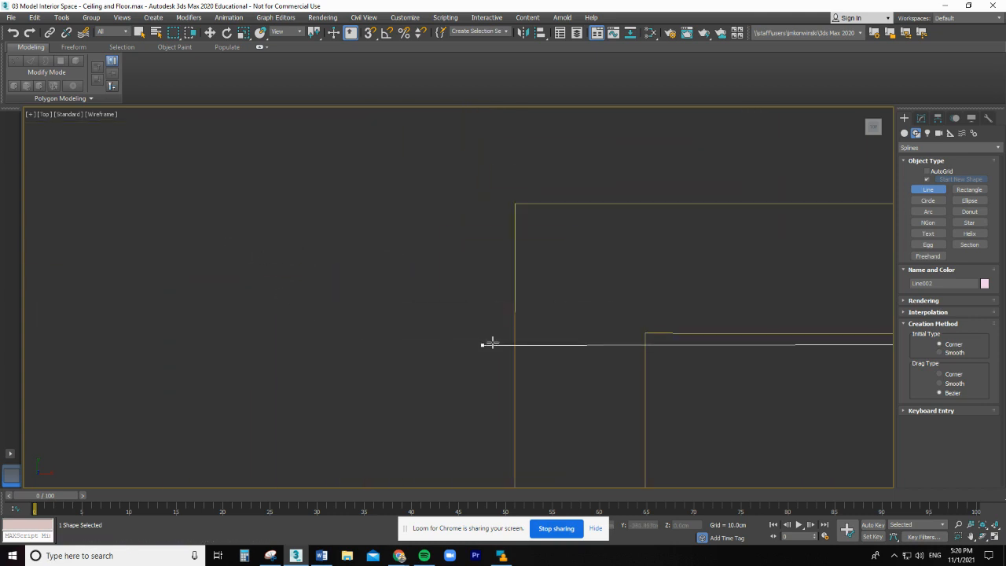
{"action": "left_click", "coordinate": [645, 333]}
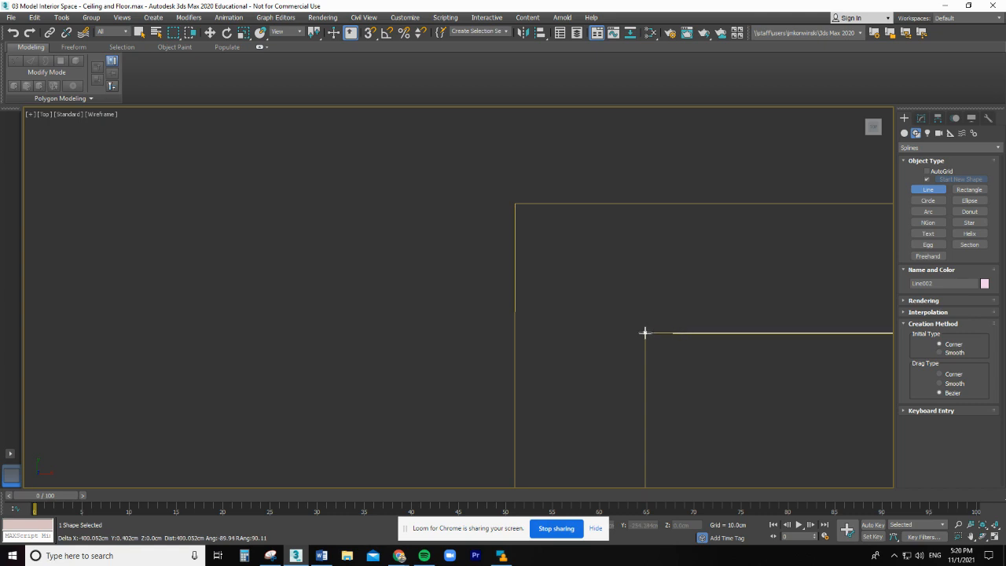
Continue the line down the left wall's inner face to the main room's lower-left inner corner
{"action": "scroll", "coordinate": [644, 332], "scroll_direction": "down", "scroll_amount": 6}
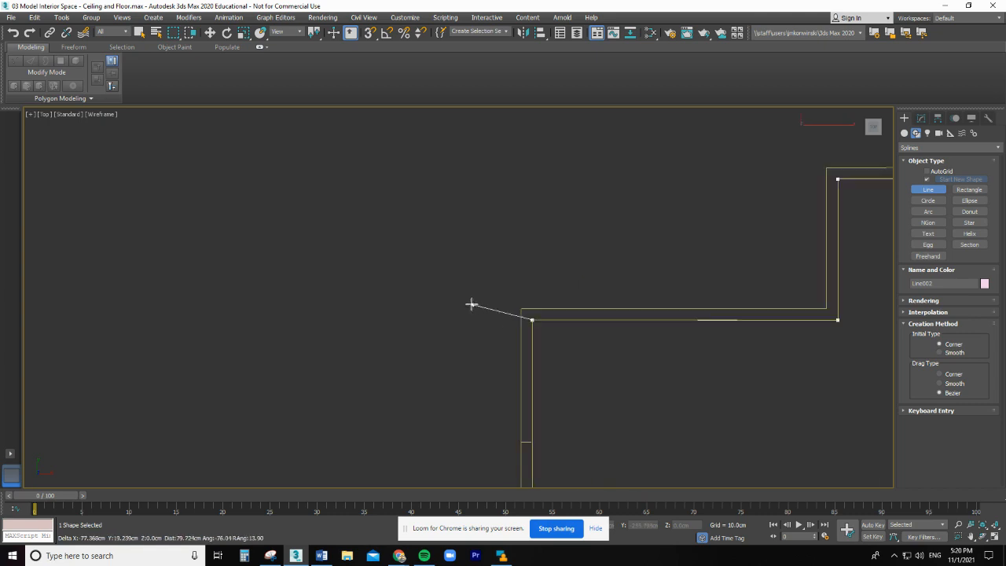
{"action": "scroll", "coordinate": [476, 380], "scroll_direction": "up", "scroll_amount": 6}
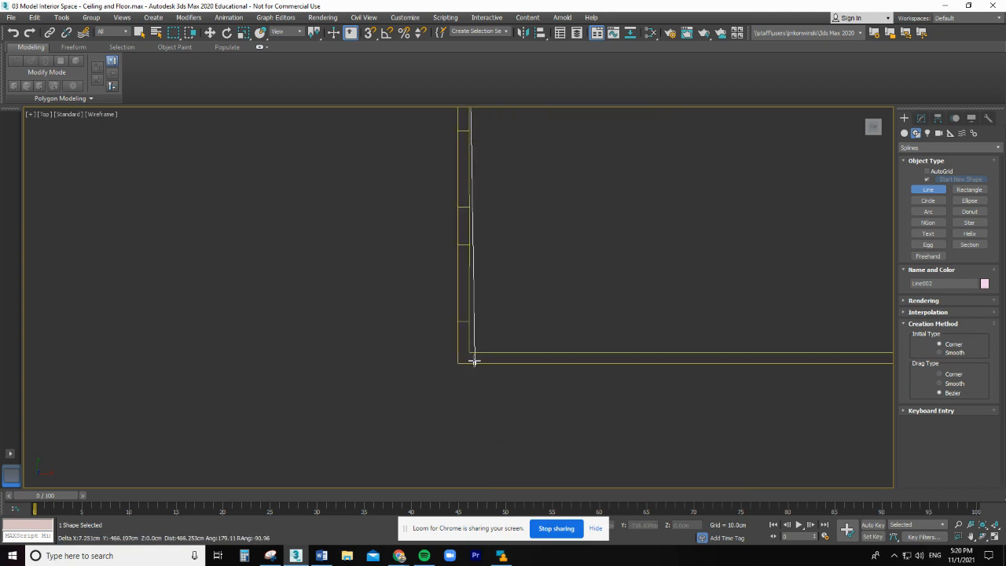
{"action": "scroll", "coordinate": [469, 365], "scroll_direction": "up", "scroll_amount": 8}
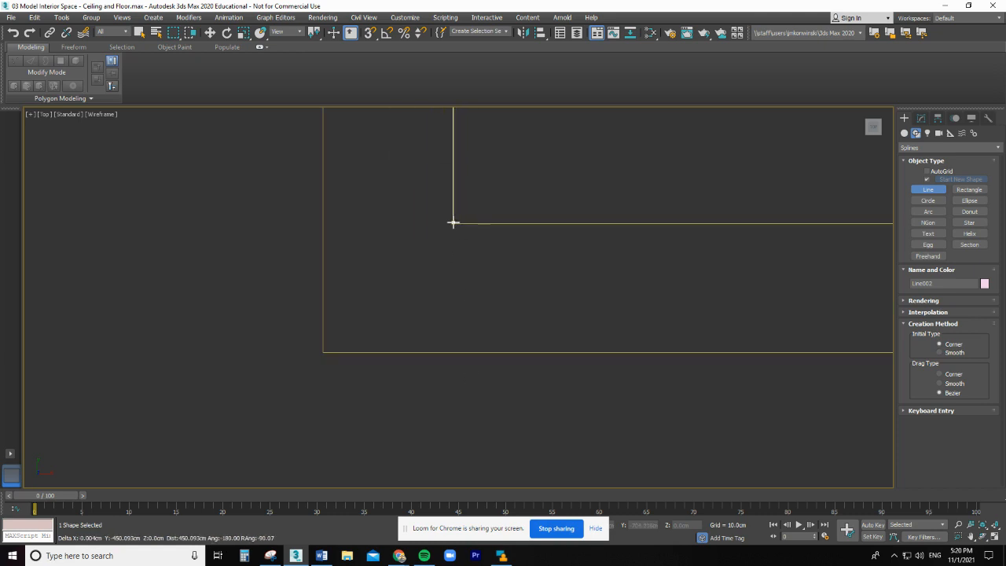
{"action": "scroll", "coordinate": [453, 222], "scroll_direction": "up", "scroll_amount": 3}
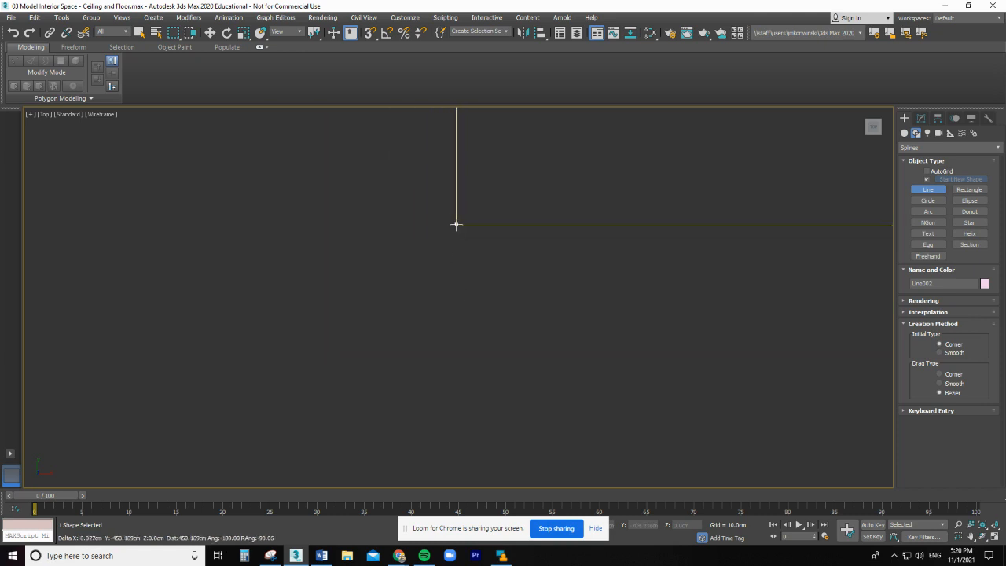
{"action": "left_click", "coordinate": [456, 225]}
Run the line along the lower wall's inner face back to its starting vertex and close the spline
{"action": "scroll", "coordinate": [458, 227], "scroll_direction": "down", "scroll_amount": 4}
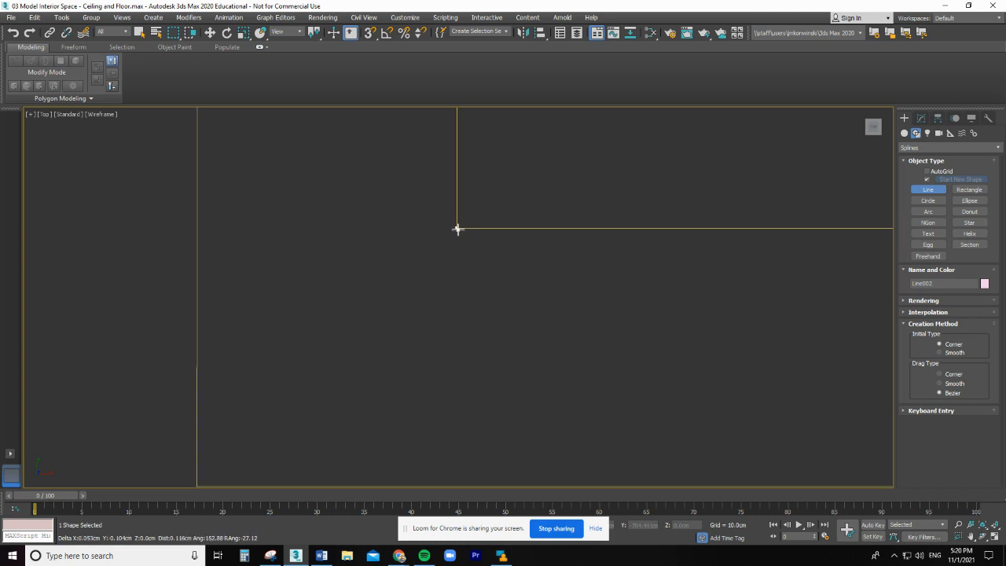
{"action": "scroll", "coordinate": [458, 227], "scroll_direction": "up", "scroll_amount": 3}
{"action": "scroll", "coordinate": [459, 238], "scroll_direction": "down", "scroll_amount": 3}
{"action": "scroll", "coordinate": [521, 245], "scroll_direction": "down", "scroll_amount": 5}
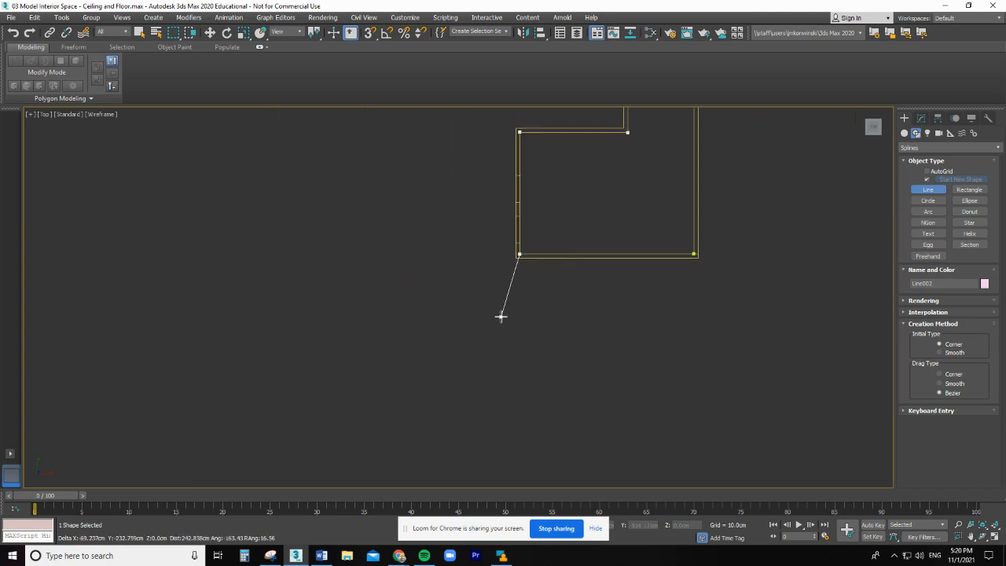
{"action": "scroll", "coordinate": [778, 271], "scroll_direction": "up", "scroll_amount": 2}
{"action": "scroll", "coordinate": [786, 269], "scroll_direction": "up", "scroll_amount": 3}
{"action": "scroll", "coordinate": [424, 197], "scroll_direction": "up", "scroll_amount": 2}
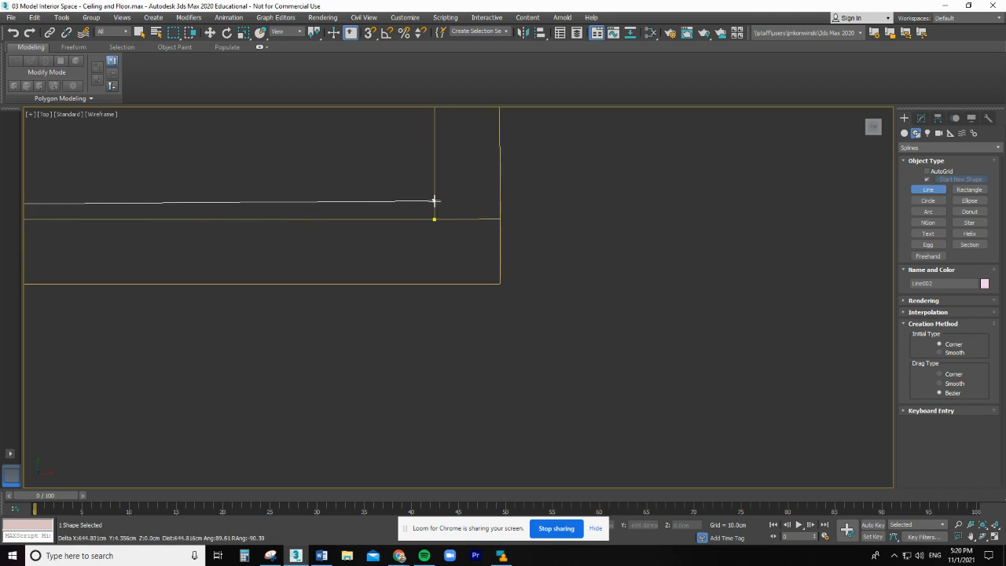
{"action": "scroll", "coordinate": [433, 199], "scroll_direction": "up", "scroll_amount": 4}
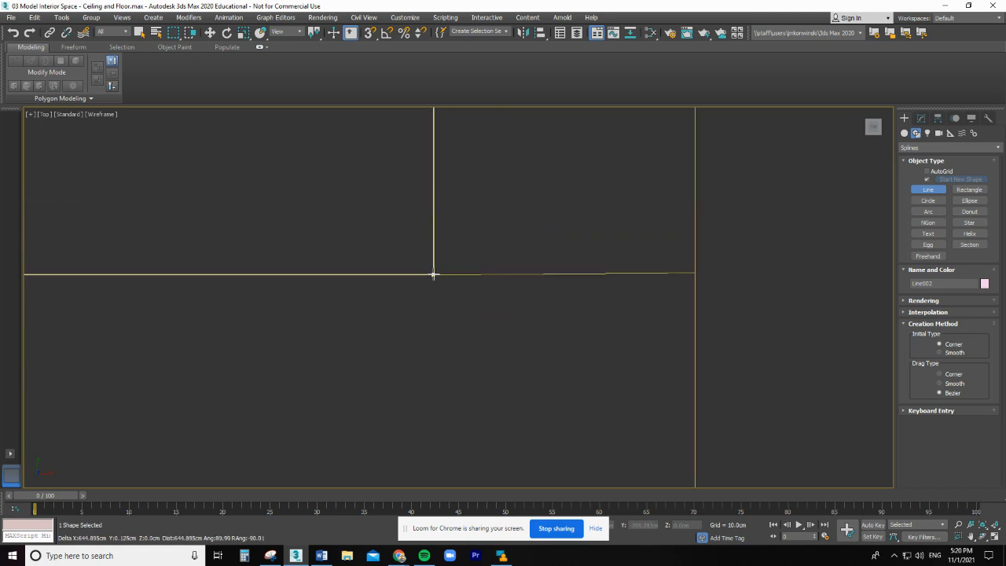
{"action": "left_click", "coordinate": [433, 276]}
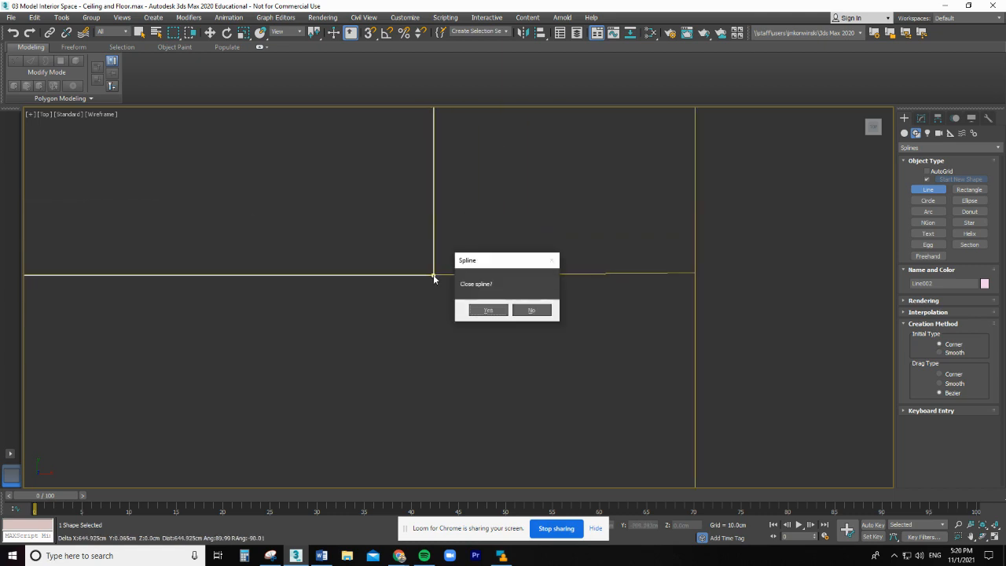
{"action": "left_click", "coordinate": [491, 308]}
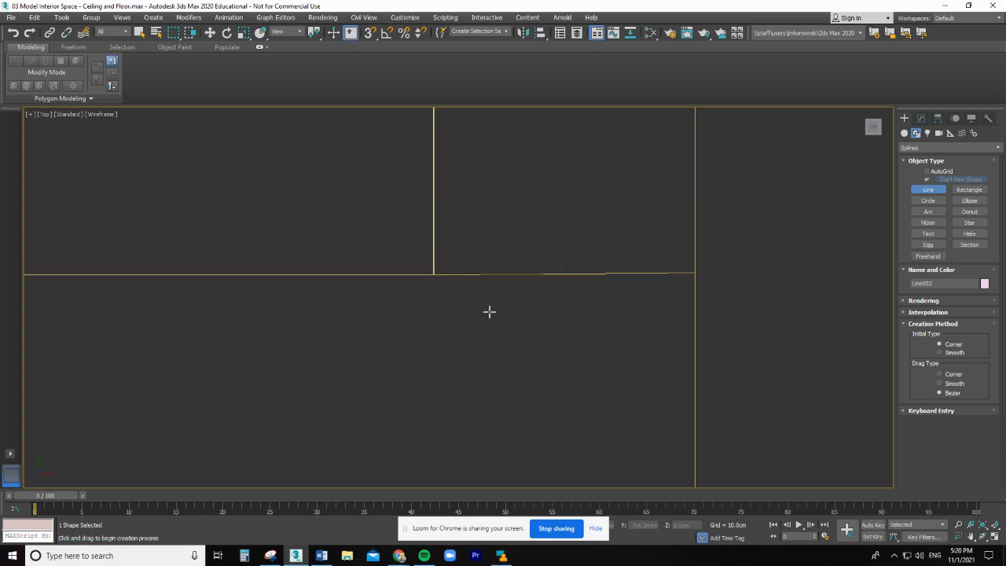
Add an Extrude modifier to the closed inner wall outline
{"action": "scroll", "coordinate": [448, 296], "scroll_direction": "down", "scroll_amount": 8}
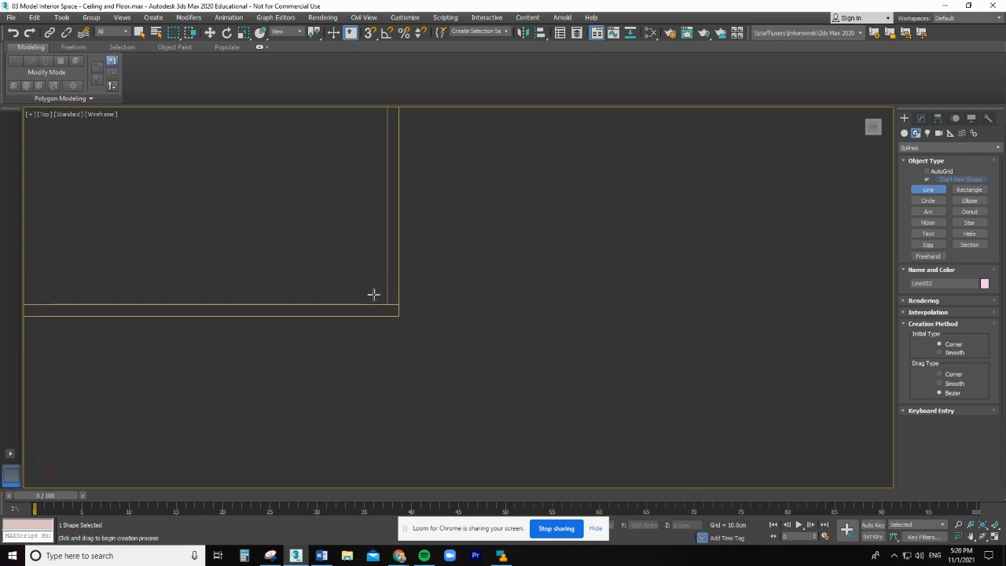
{"action": "scroll", "coordinate": [303, 198], "scroll_direction": "up", "scroll_amount": 3}
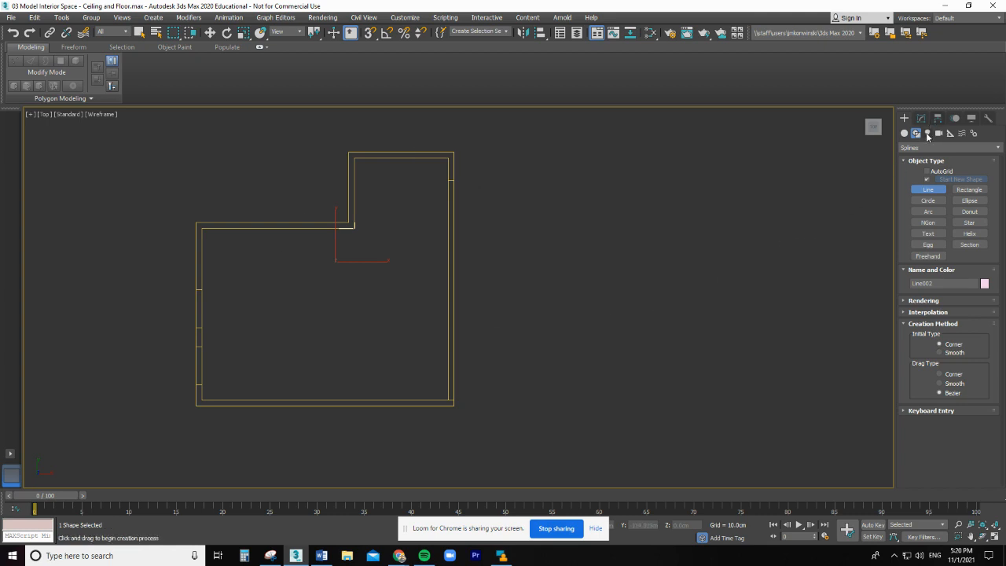
{"action": "left_click", "coordinate": [921, 118]}
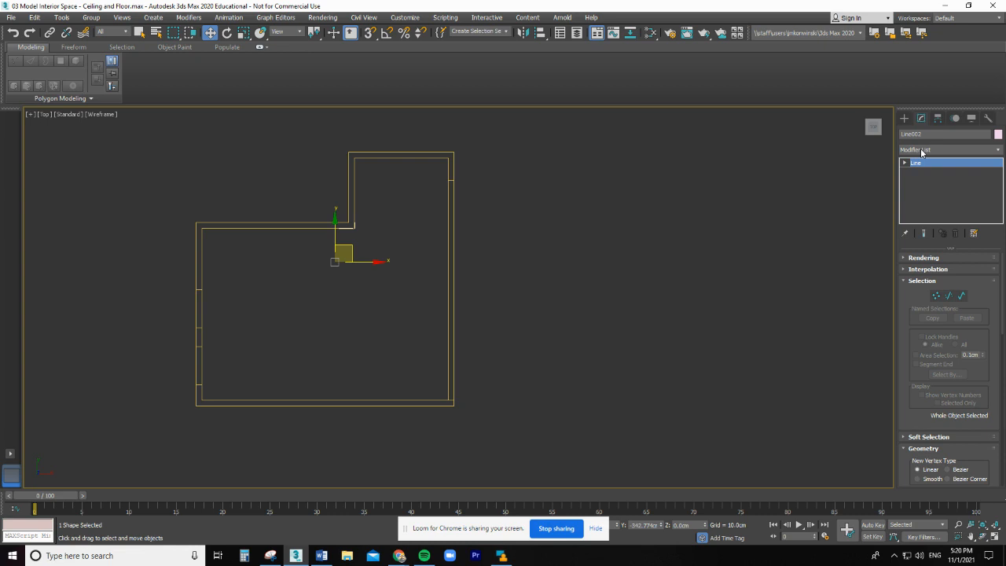
{"action": "left_click", "coordinate": [922, 150]}
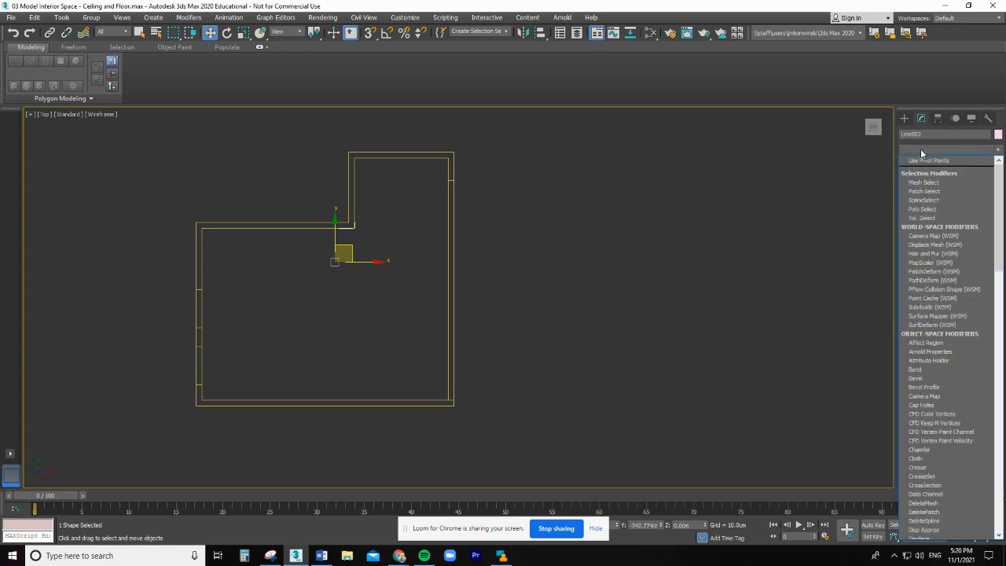
{"action": "scroll", "coordinate": [945, 330], "scroll_direction": "down", "scroll_amount": 5}
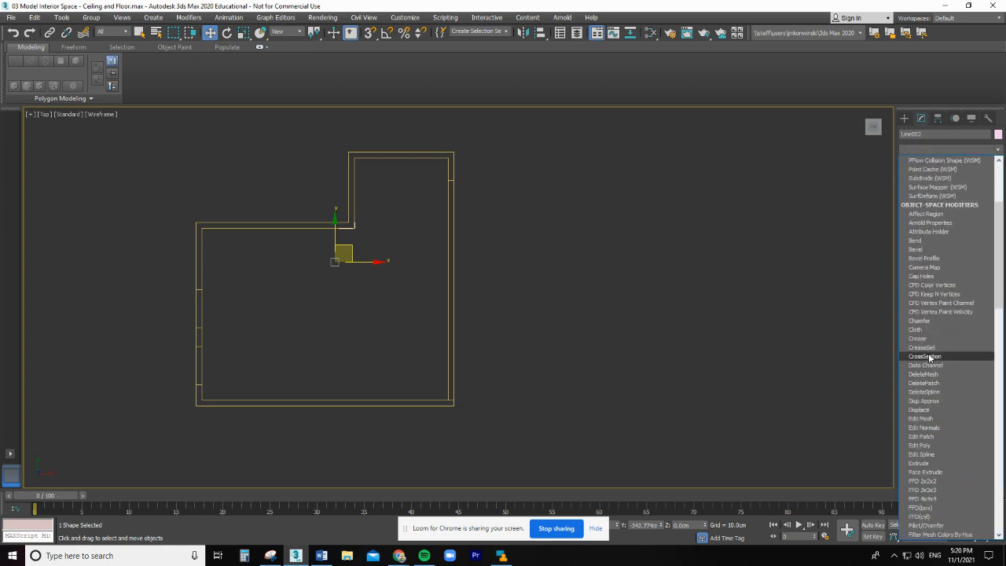
{"action": "left_click", "coordinate": [930, 465]}
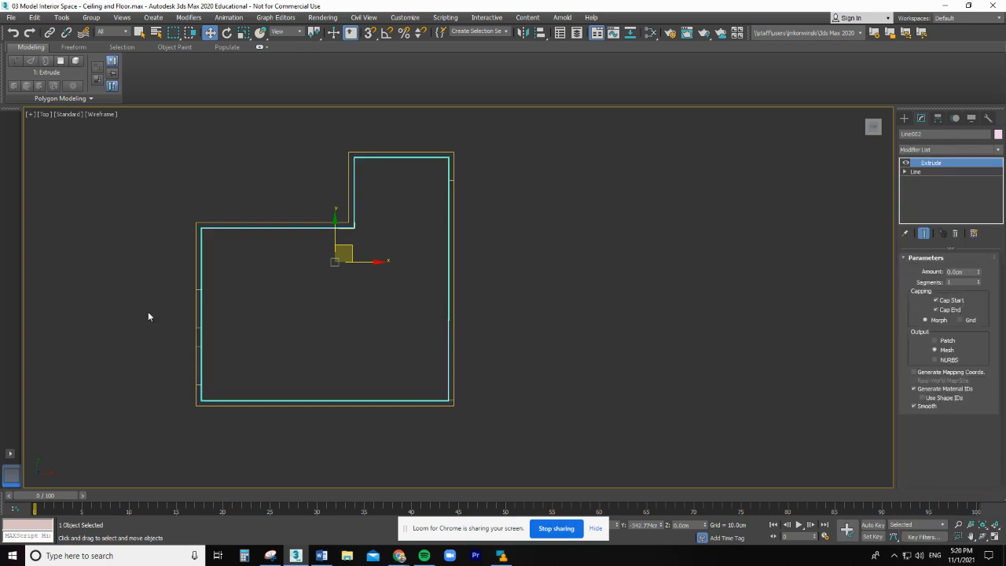
Show the Top view in Default Shading and restore the four-viewport layout
{"action": "left_click", "coordinate": [100, 114]}
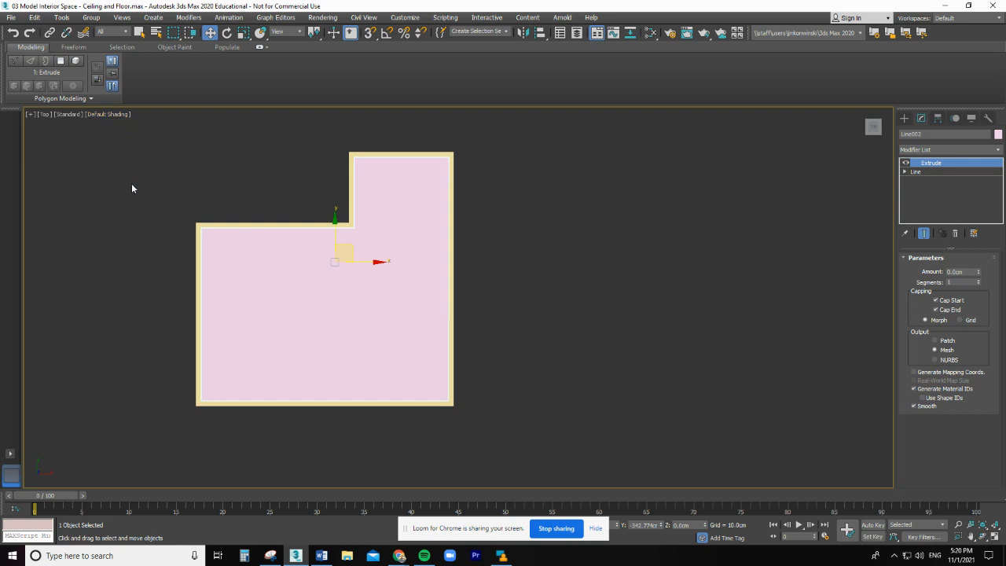
{"action": "left_click", "coordinate": [32, 116]}
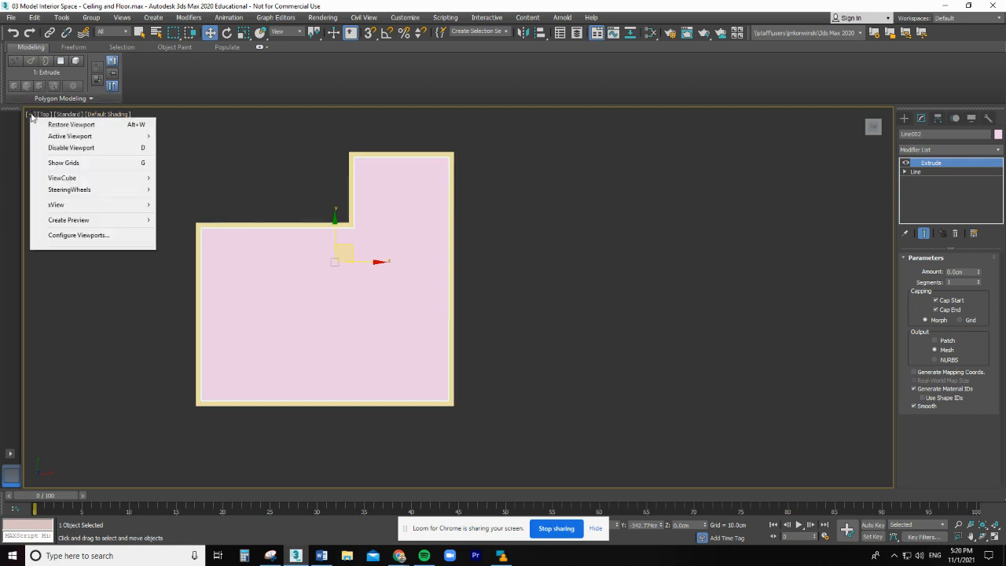
{"action": "left_click", "coordinate": [66, 125]}
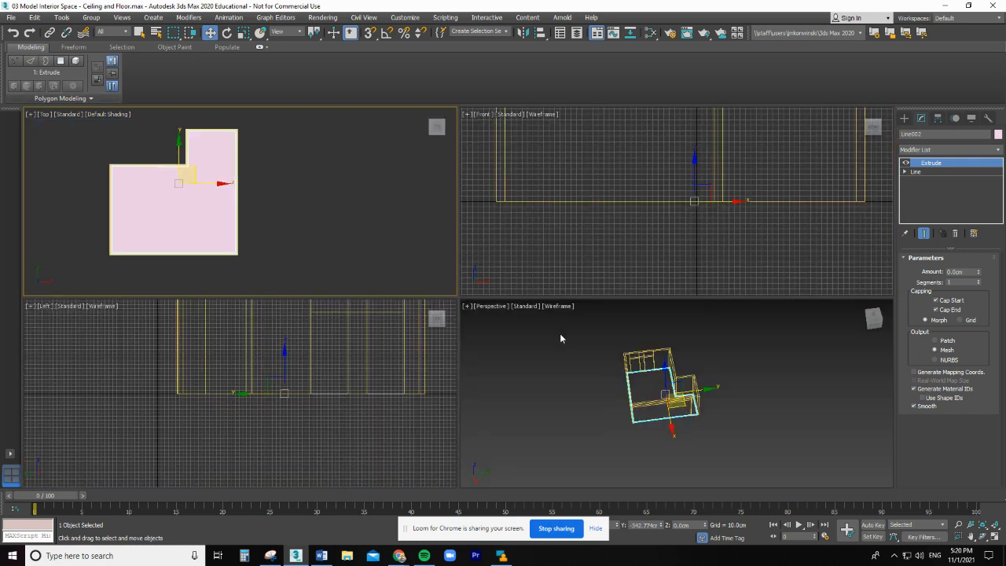
Display the Perspective view in Default Shading
{"action": "scroll", "coordinate": [739, 393], "scroll_direction": "up", "scroll_amount": 5}
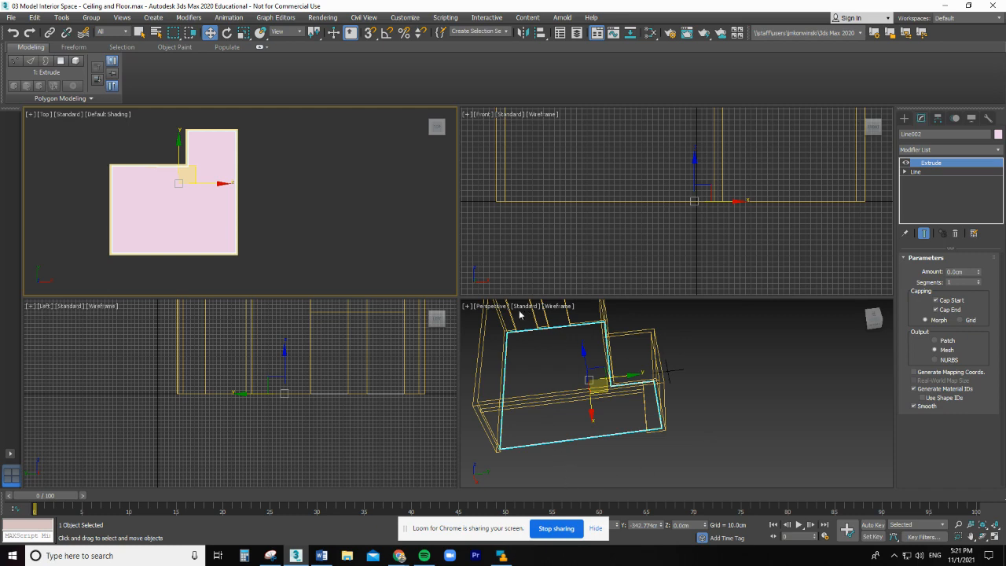
{"action": "left_click", "coordinate": [554, 305]}
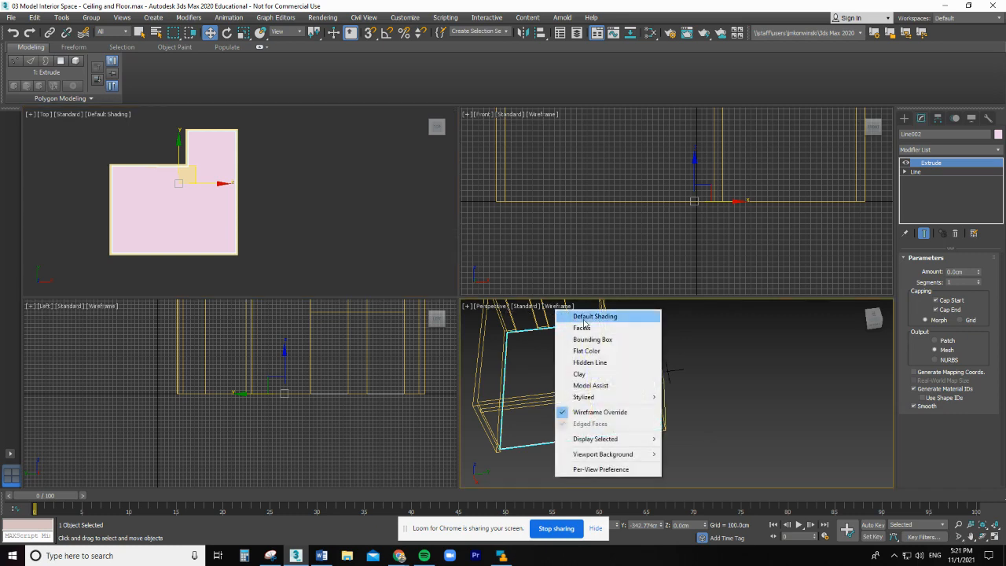
{"action": "left_click", "coordinate": [583, 318]}
Set the Extrude amount of the floor outline to 30 cm
{"action": "scroll", "coordinate": [557, 469], "scroll_direction": "up", "scroll_amount": 4}
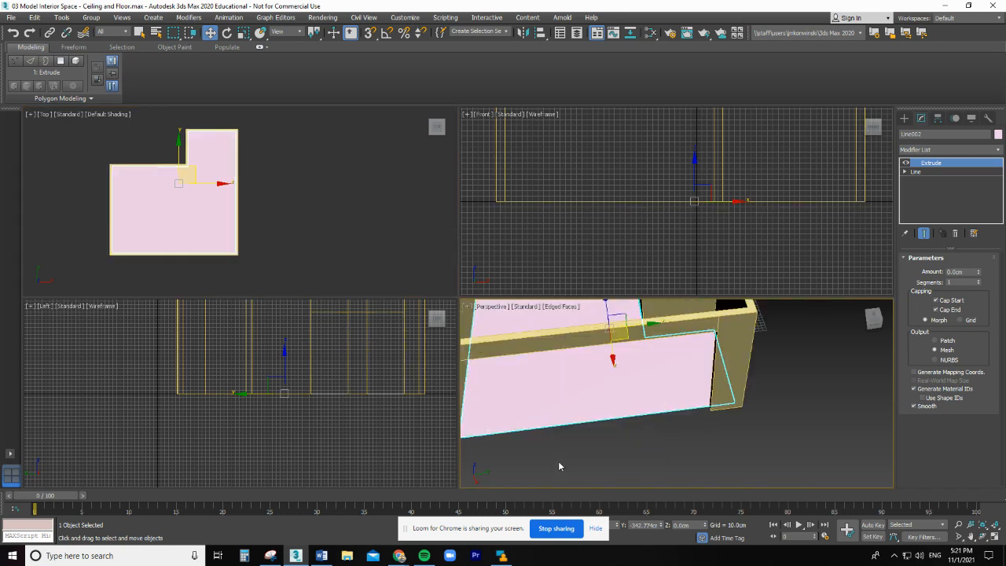
{"action": "scroll", "coordinate": [596, 453], "scroll_direction": "down", "scroll_amount": 4}
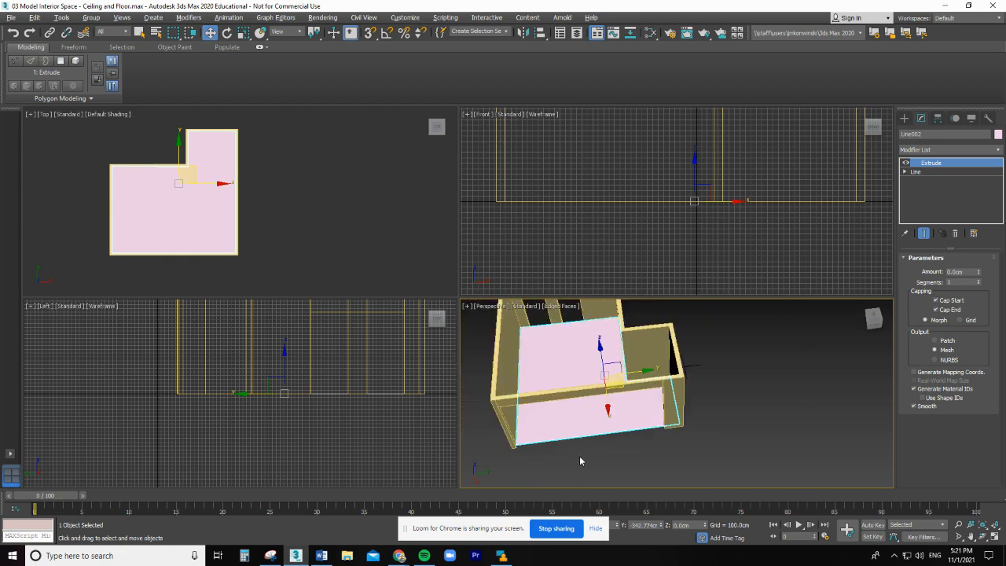
{"action": "middle_click_drag", "start_coordinate": [579, 456], "coordinate": [575, 411], "text": "alt"}
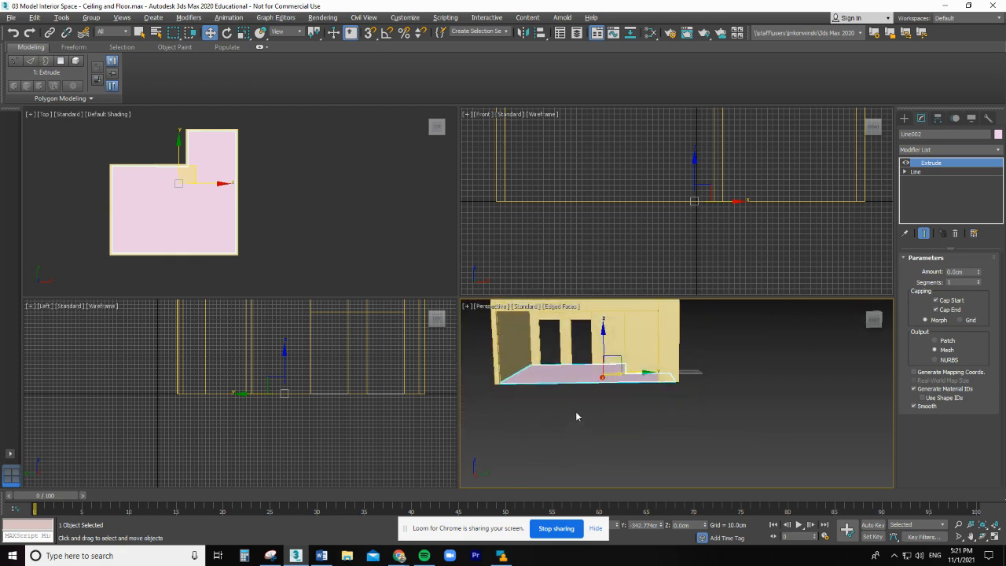
{"action": "scroll", "coordinate": [578, 407], "scroll_direction": "up", "scroll_amount": 5}
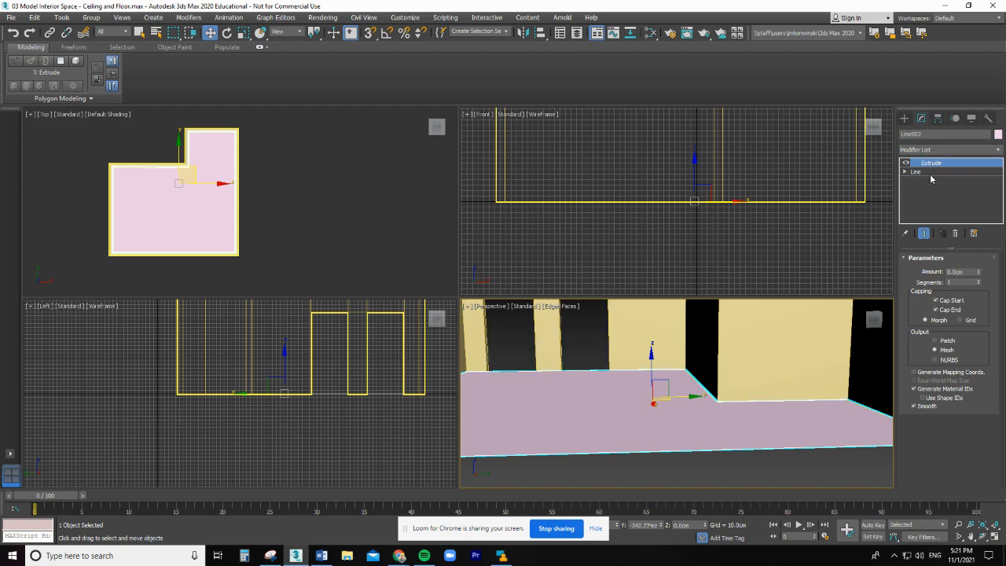
{"action": "left_click", "coordinate": [966, 271]}
{"action": "left_click_drag", "start_coordinate": [966, 272], "coordinate": [947, 274]}
{"action": "key", "text": "Return"}
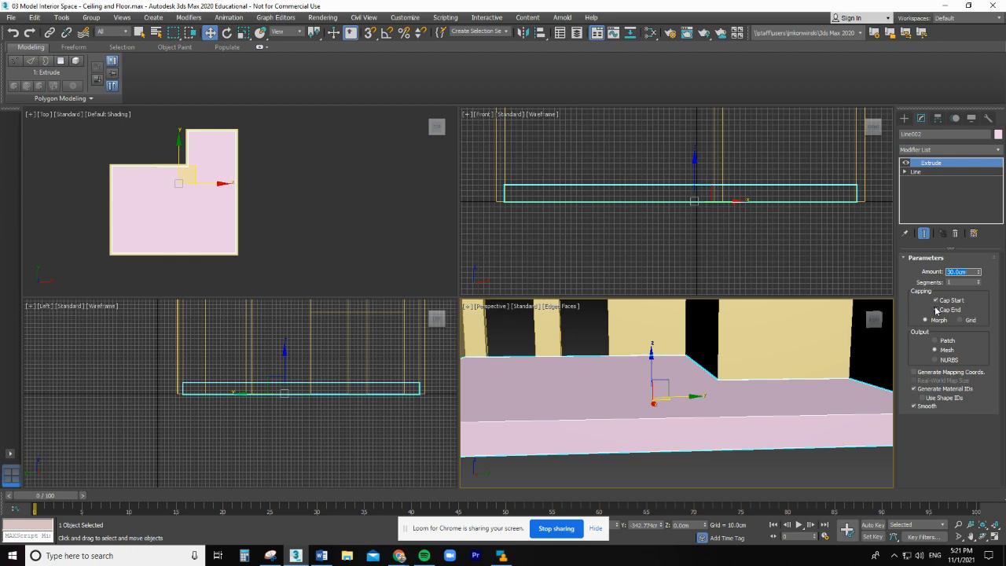
Align the floor slab to the walls in Z position only, maximum to maximum, with Z axis orientation matched
{"action": "scroll", "coordinate": [652, 390], "scroll_direction": "down", "scroll_amount": 5}
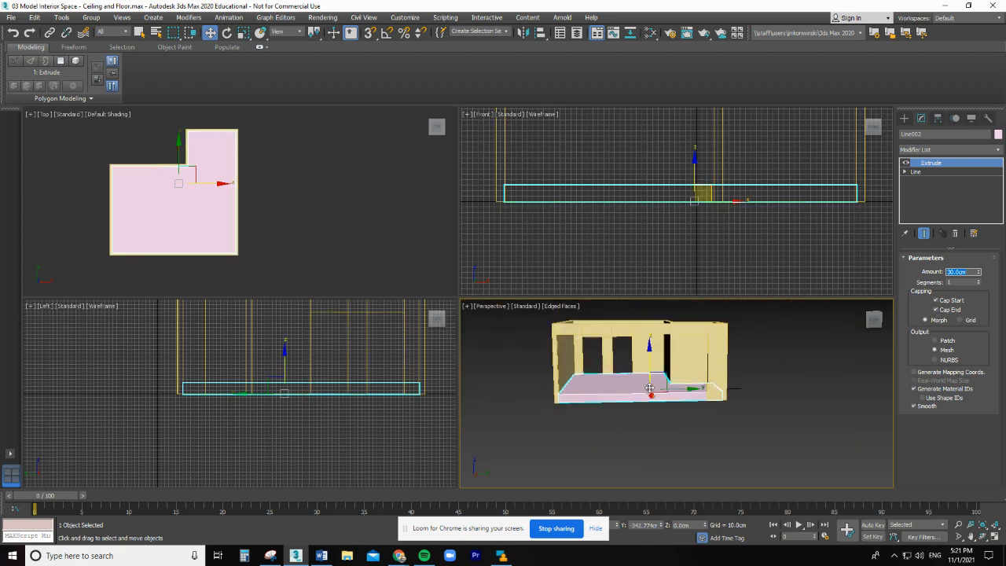
{"action": "scroll", "coordinate": [575, 381], "scroll_direction": "up", "scroll_amount": 2}
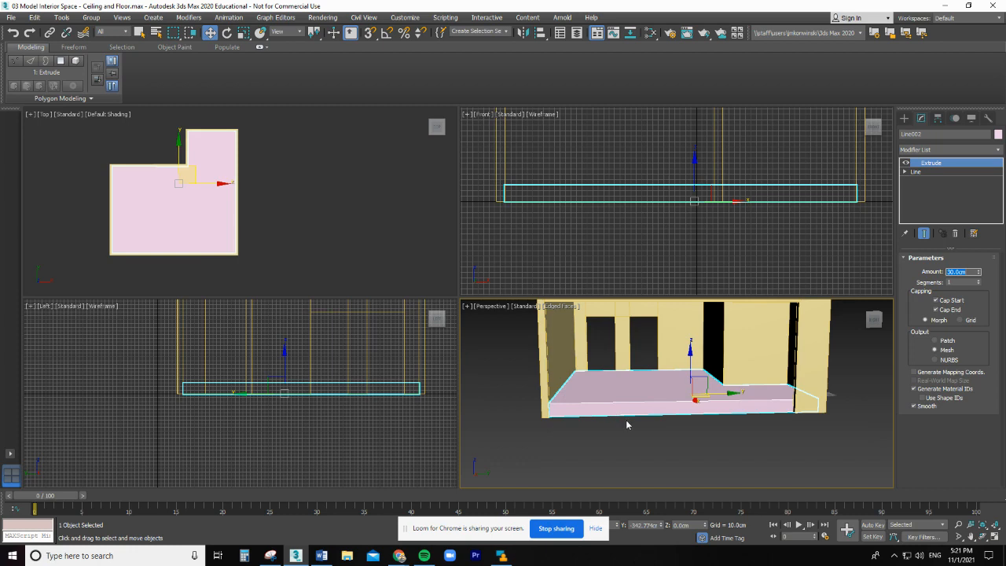
{"action": "scroll", "coordinate": [626, 422], "scroll_direction": "down", "scroll_amount": 5}
{"action": "scroll", "coordinate": [603, 348], "scroll_direction": "up", "scroll_amount": 2}
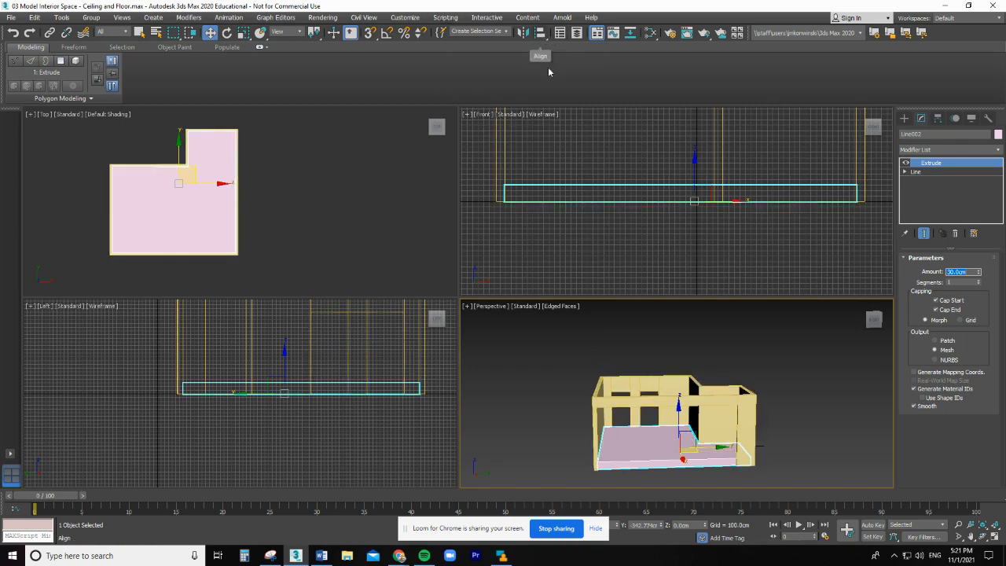
{"action": "left_click", "coordinate": [541, 34]}
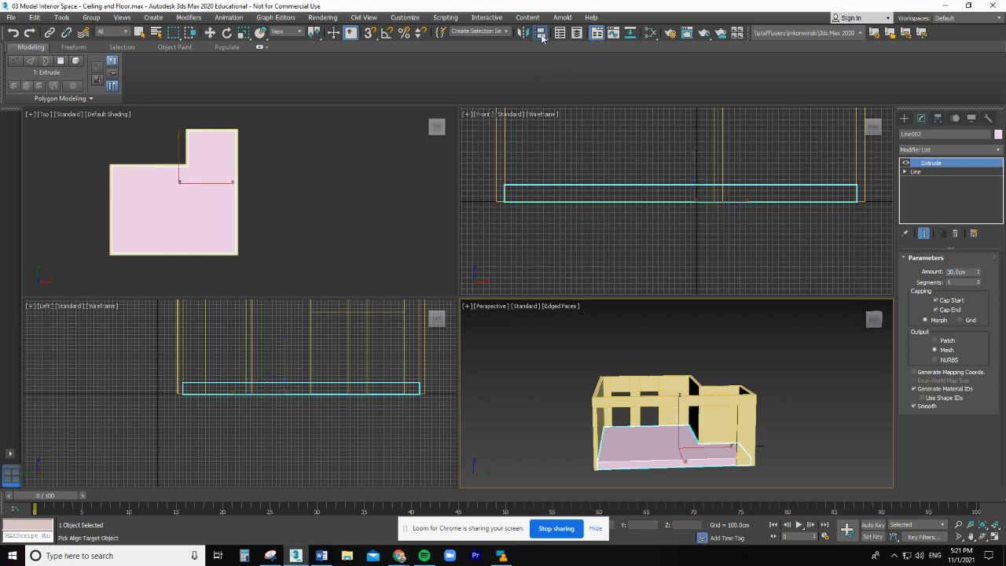
{"action": "left_click", "coordinate": [542, 35]}
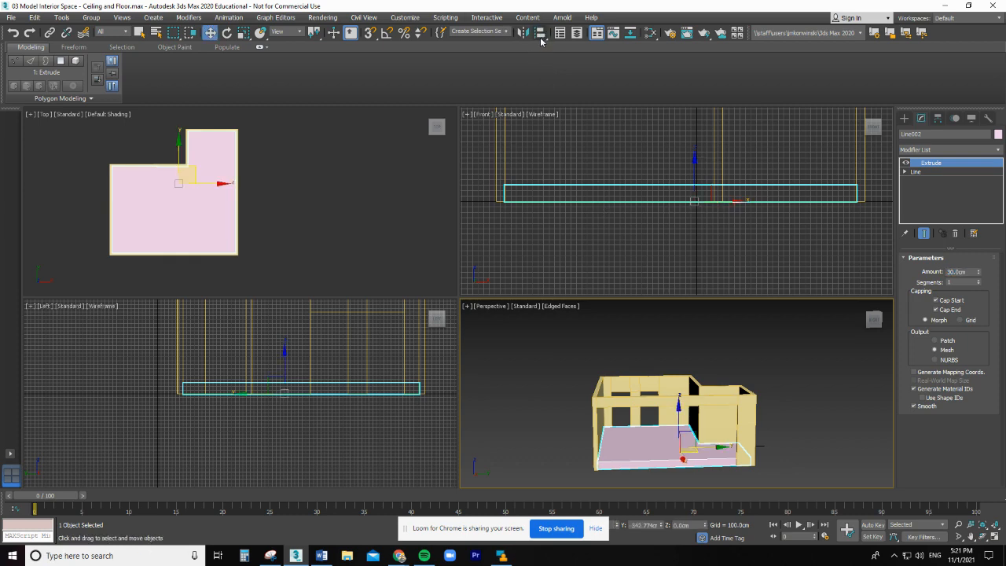
{"action": "left_click", "coordinate": [542, 33]}
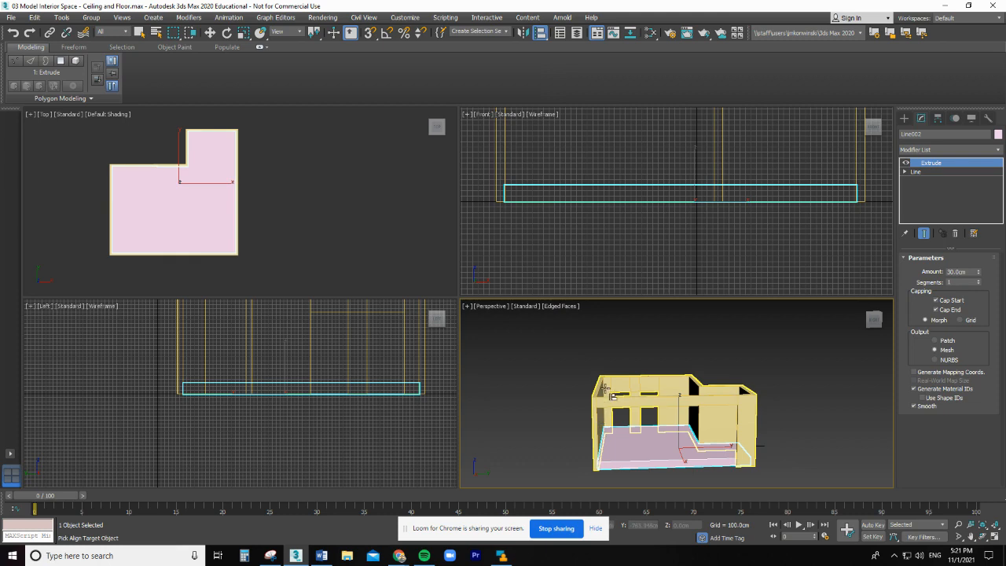
{"action": "scroll", "coordinate": [606, 384], "scroll_direction": "up", "scroll_amount": 5}
{"action": "left_click", "coordinate": [573, 387]}
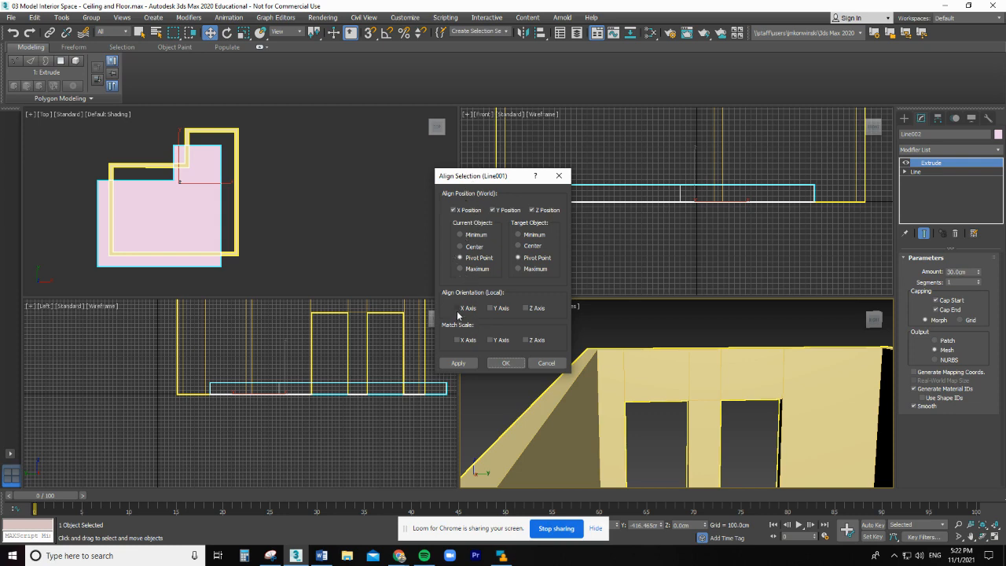
{"action": "left_click", "coordinate": [526, 308]}
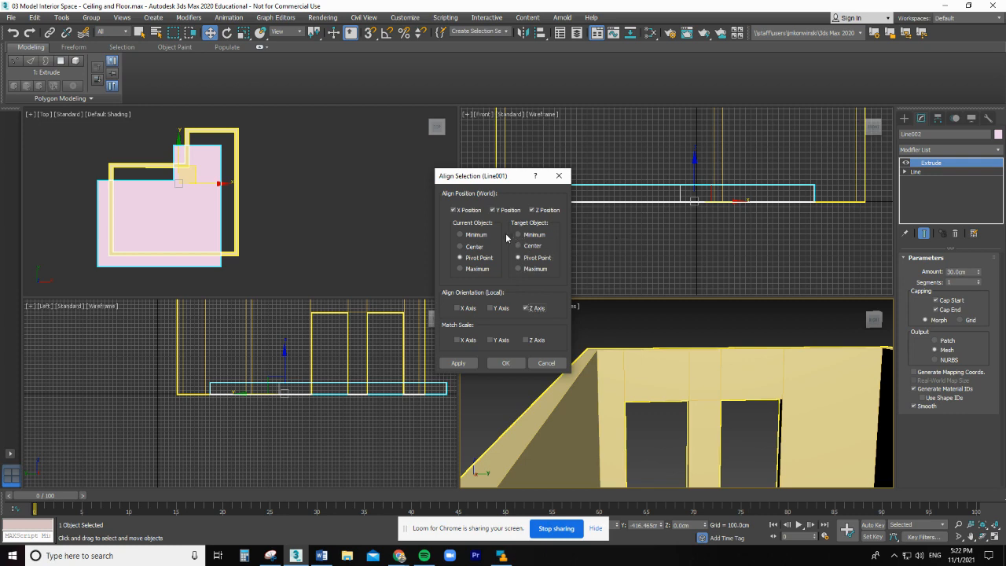
{"action": "left_click", "coordinate": [518, 269]}
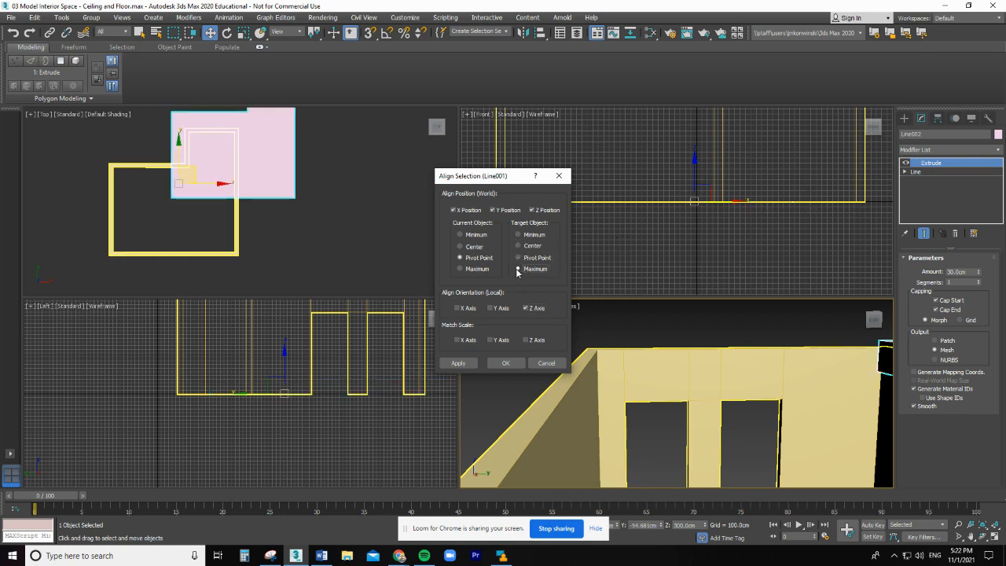
{"action": "left_click", "coordinate": [460, 270]}
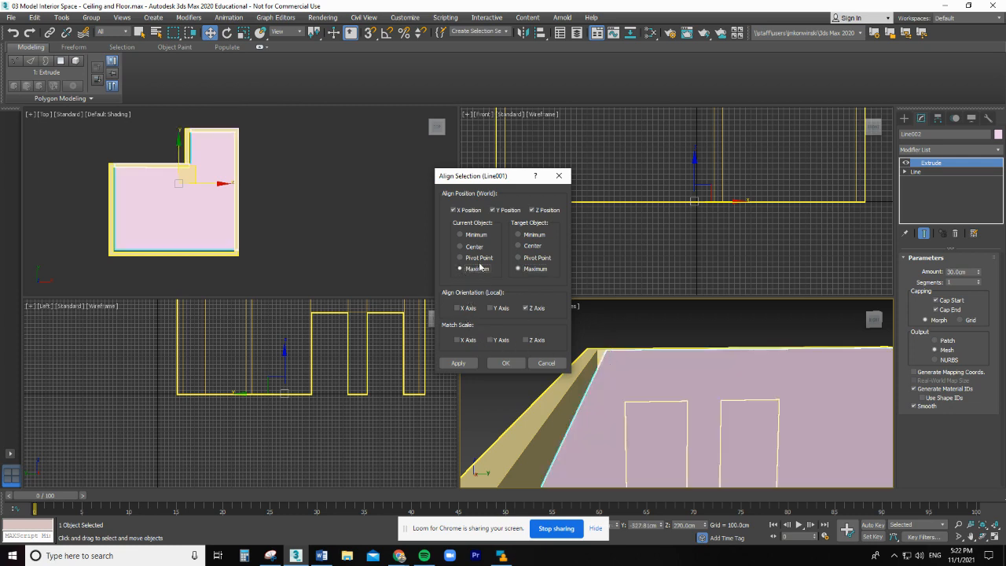
{"action": "left_click", "coordinate": [493, 210]}
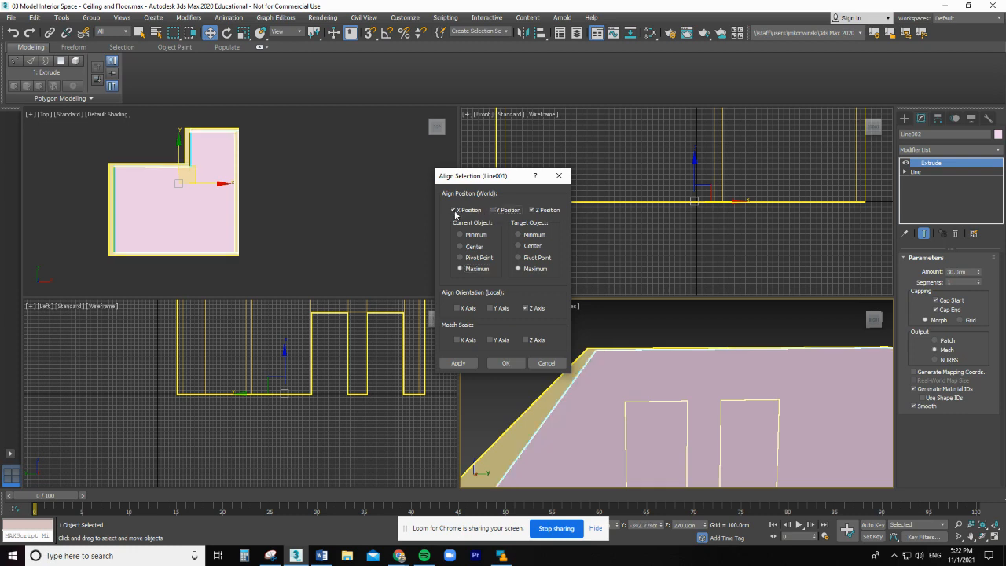
{"action": "left_click", "coordinate": [453, 210]}
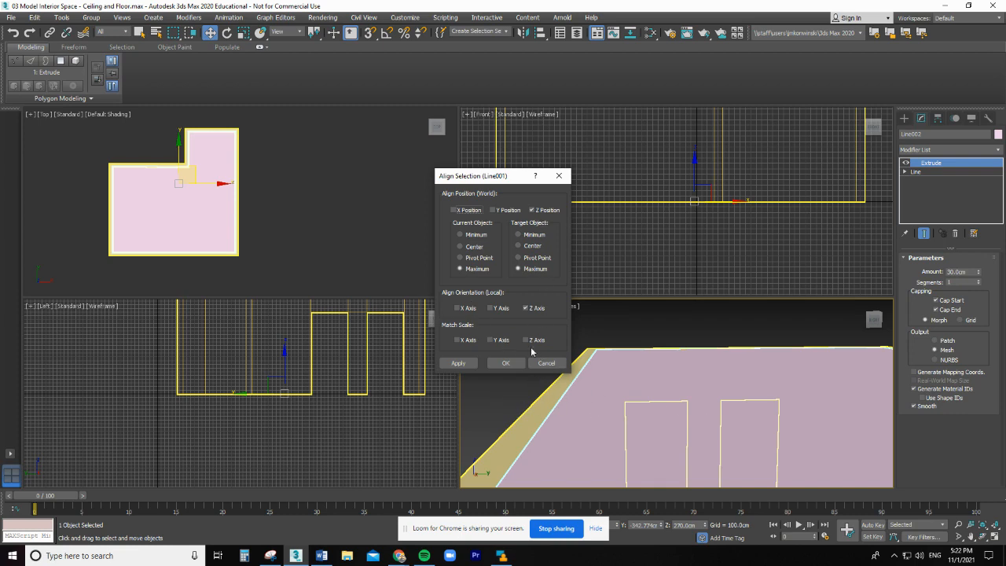
{"action": "left_click", "coordinate": [506, 363]}
Examine the aligned slab against the top edges of the walls in the Perspective view
{"action": "scroll", "coordinate": [623, 392], "scroll_direction": "down", "scroll_amount": 5}
{"action": "scroll", "coordinate": [623, 392], "scroll_direction": "down", "scroll_amount": 2}
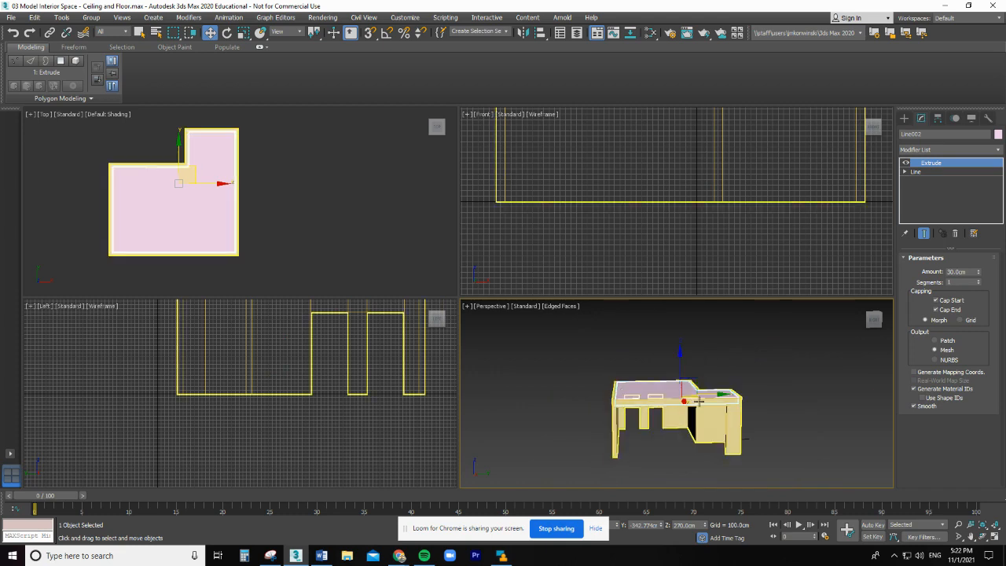
{"action": "scroll", "coordinate": [700, 400], "scroll_direction": "up", "scroll_amount": 5}
{"action": "scroll", "coordinate": [675, 409], "scroll_direction": "up", "scroll_amount": 2}
{"action": "scroll", "coordinate": [674, 409], "scroll_direction": "down", "scroll_amount": 6}
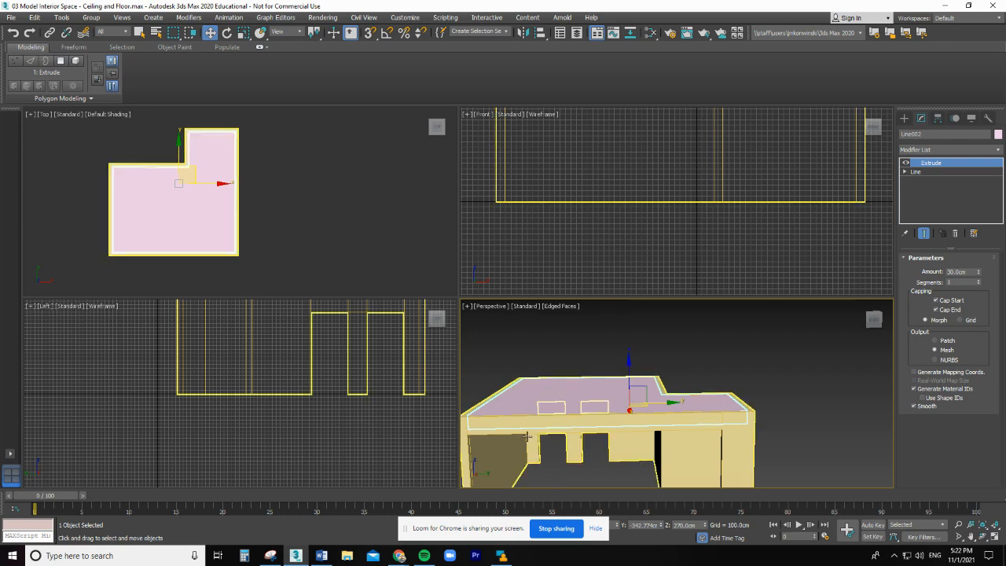
{"action": "scroll", "coordinate": [549, 426], "scroll_direction": "down", "scroll_amount": 4}
{"action": "scroll", "coordinate": [519, 436], "scroll_direction": "up", "scroll_amount": 5}
{"action": "scroll", "coordinate": [602, 396], "scroll_direction": "down", "scroll_amount": 3}
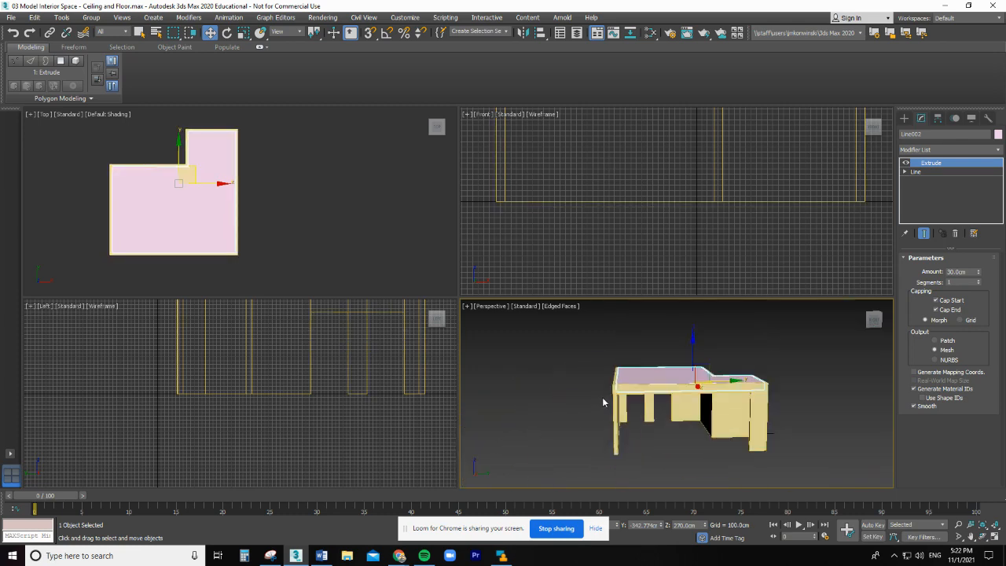
{"action": "scroll", "coordinate": [805, 421], "scroll_direction": "up", "scroll_amount": 4}
{"action": "scroll", "coordinate": [708, 418], "scroll_direction": "down", "scroll_amount": 2}
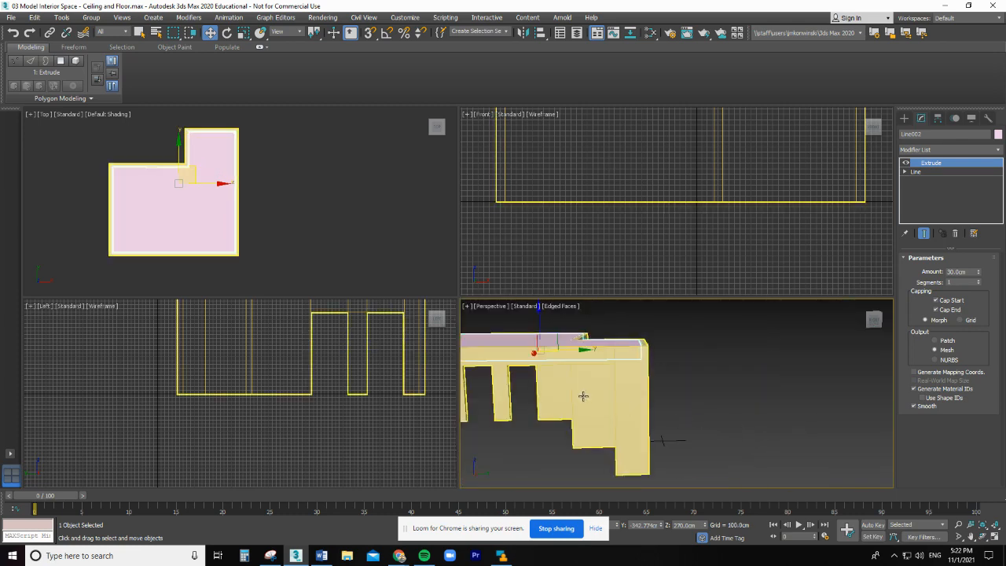
{"action": "middle_click_drag", "start_coordinate": [693, 428], "coordinate": [772, 428]}
Undo the slab's alignment to the walls
{"action": "key", "text": "ctrl+z"}
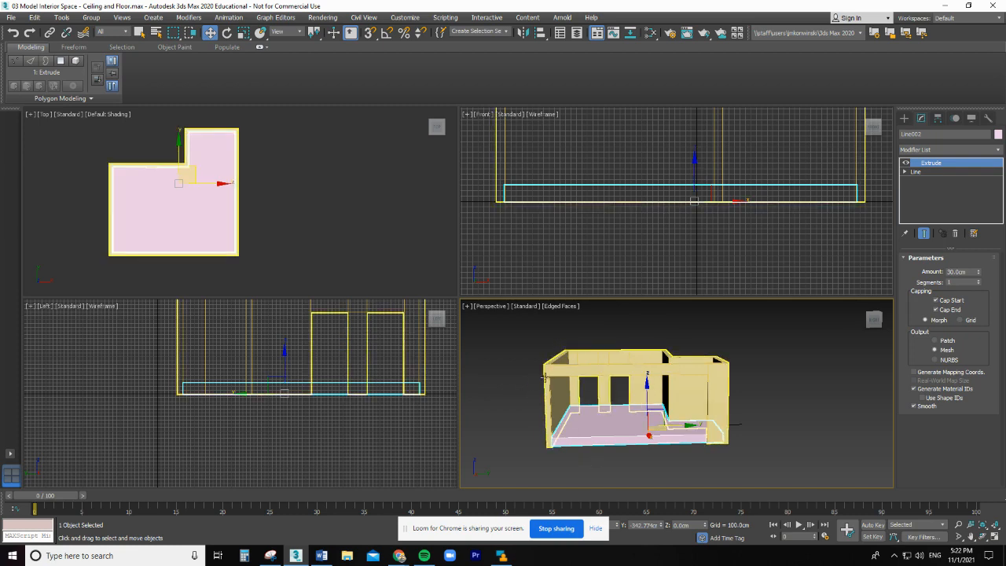
{"action": "scroll", "coordinate": [550, 392], "scroll_direction": "up", "scroll_amount": 3}
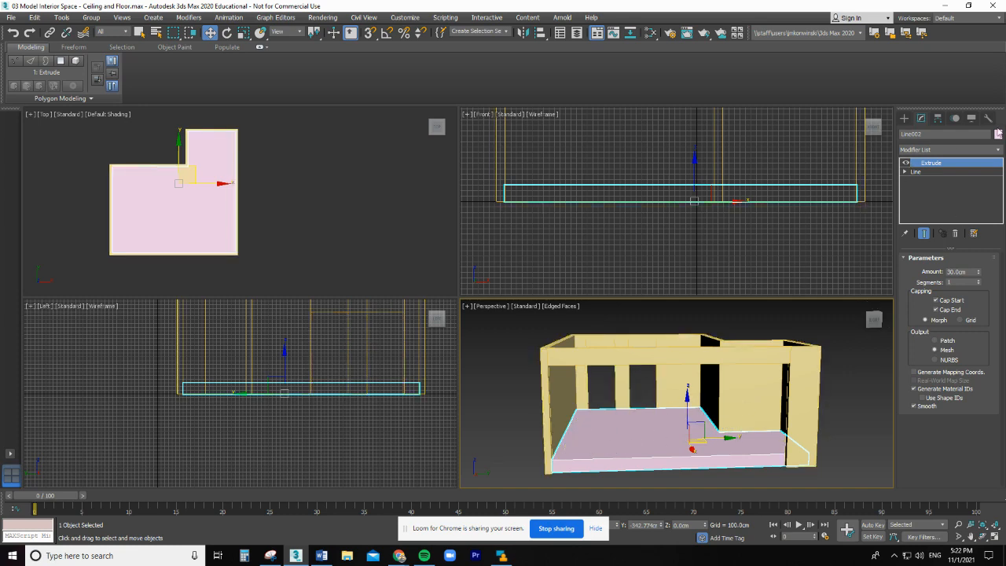
Change the floor slab's object color to orange
{"action": "left_click", "coordinate": [998, 135]}
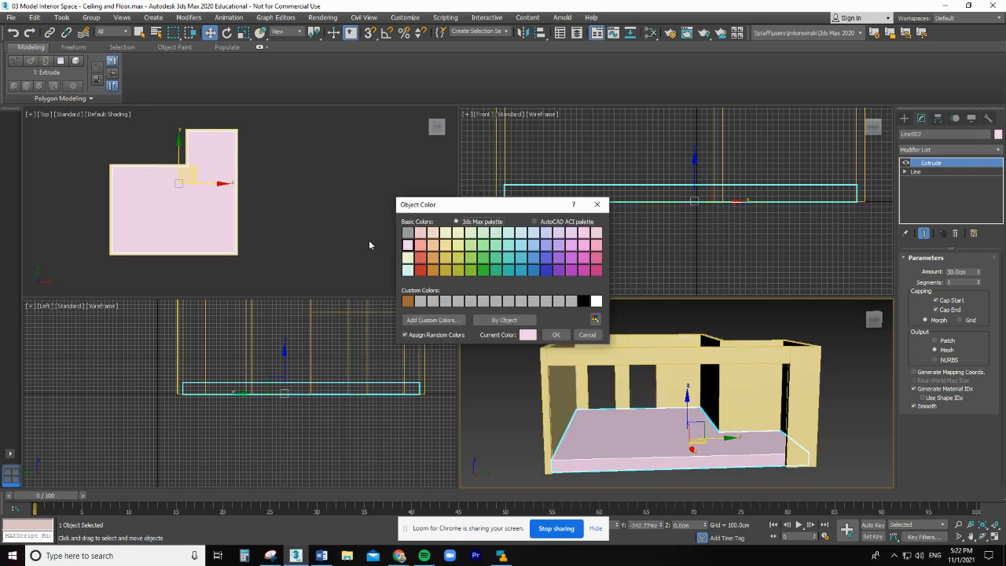
{"action": "left_click", "coordinate": [433, 257]}
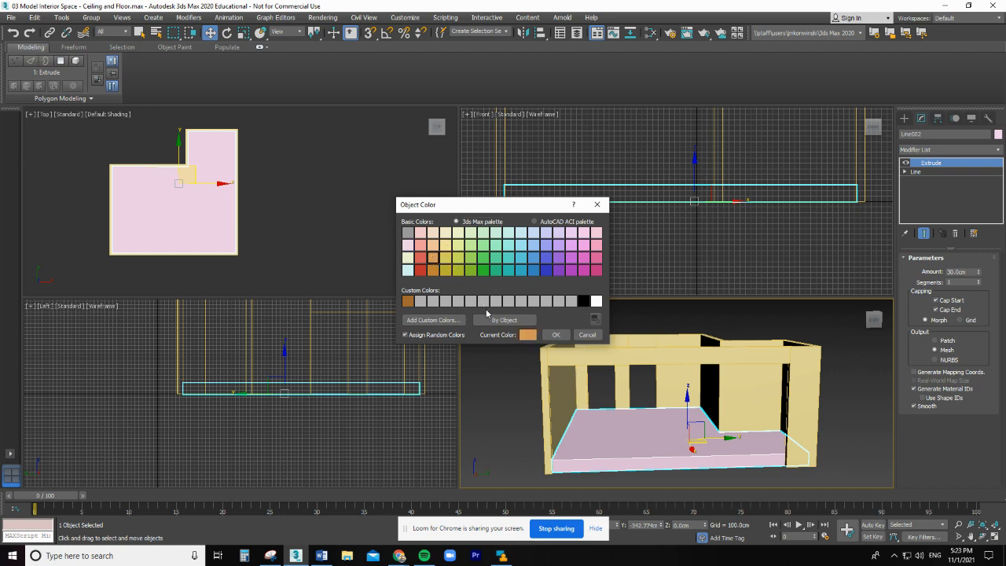
{"action": "left_click", "coordinate": [554, 336]}
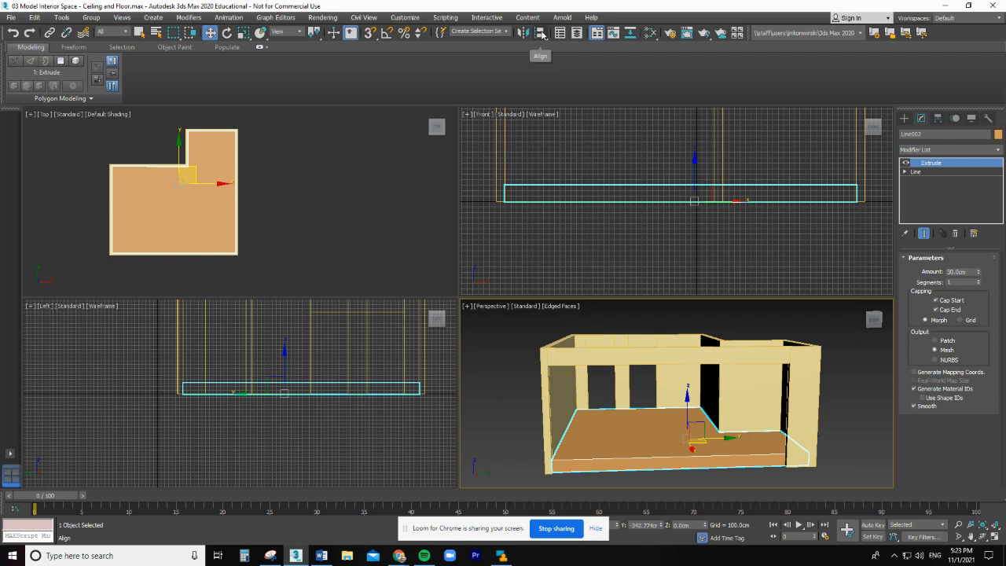
{"action": "left_click", "coordinate": [964, 18]}
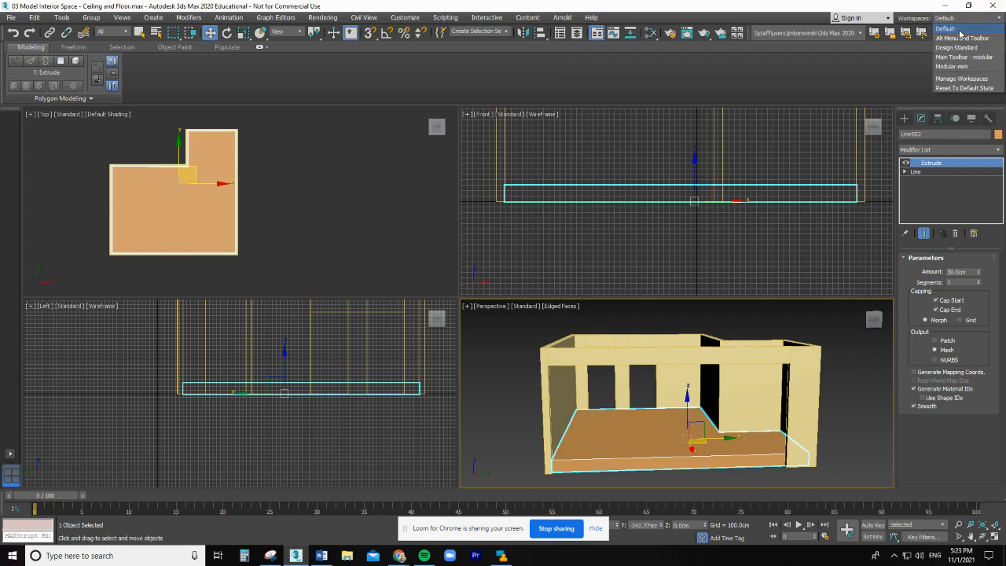
{"action": "left_click", "coordinate": [960, 35]}
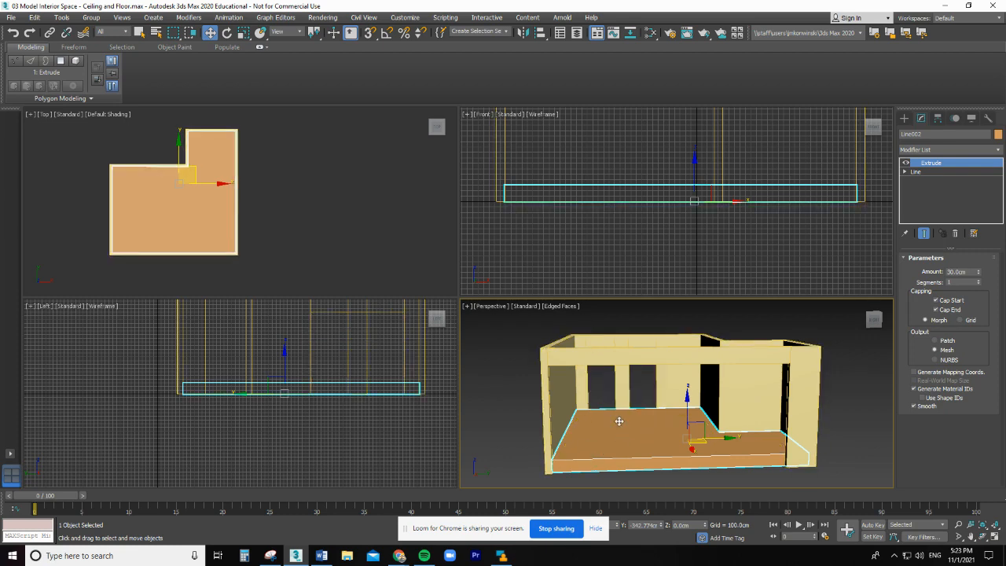
Align the walls to the orange slab in Z position only, maximum to maximum, with Z axis orientation matched
{"action": "left_click", "coordinate": [560, 343]}
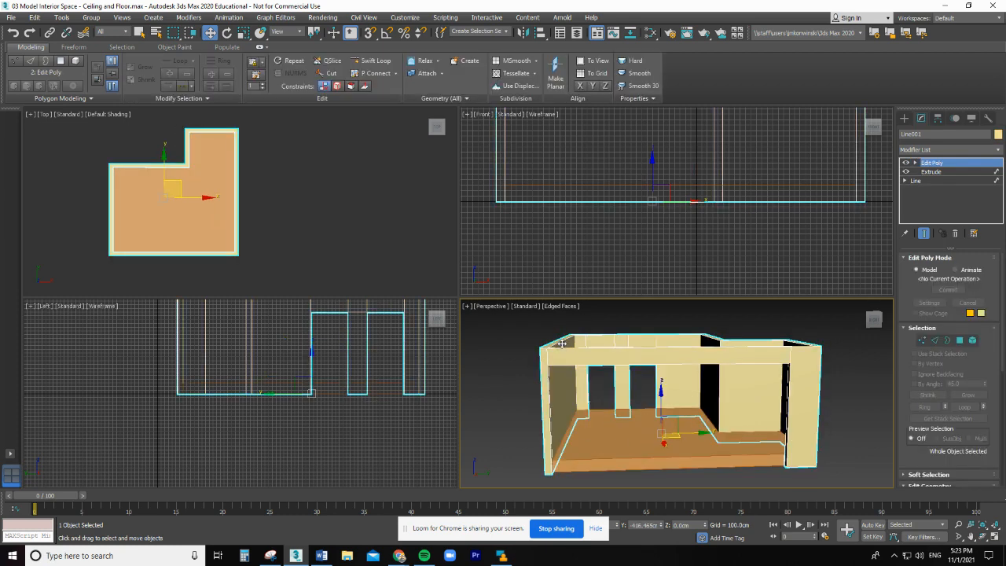
{"action": "left_click", "coordinate": [541, 36]}
{"action": "left_click", "coordinate": [615, 444]}
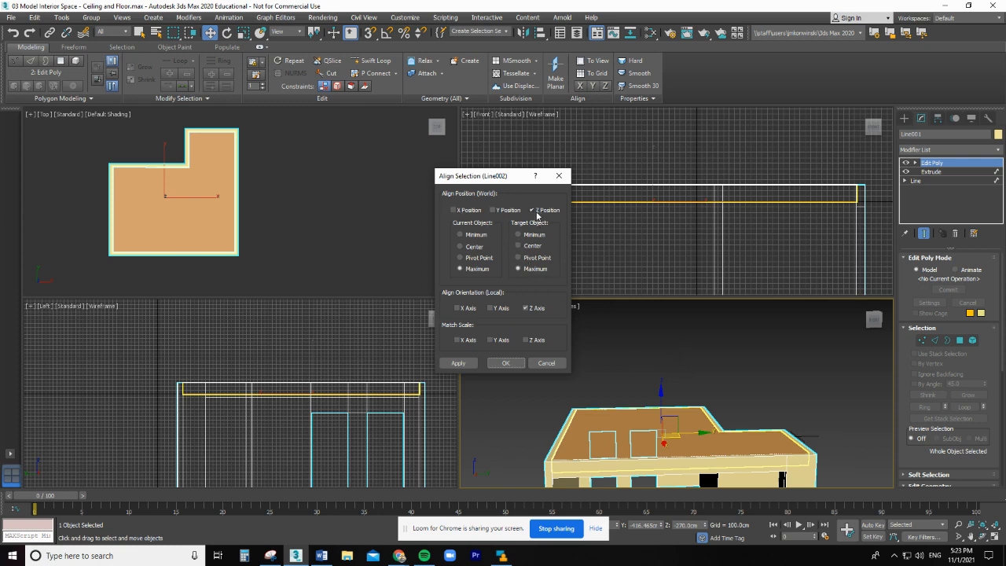
{"action": "left_click", "coordinate": [453, 210]}
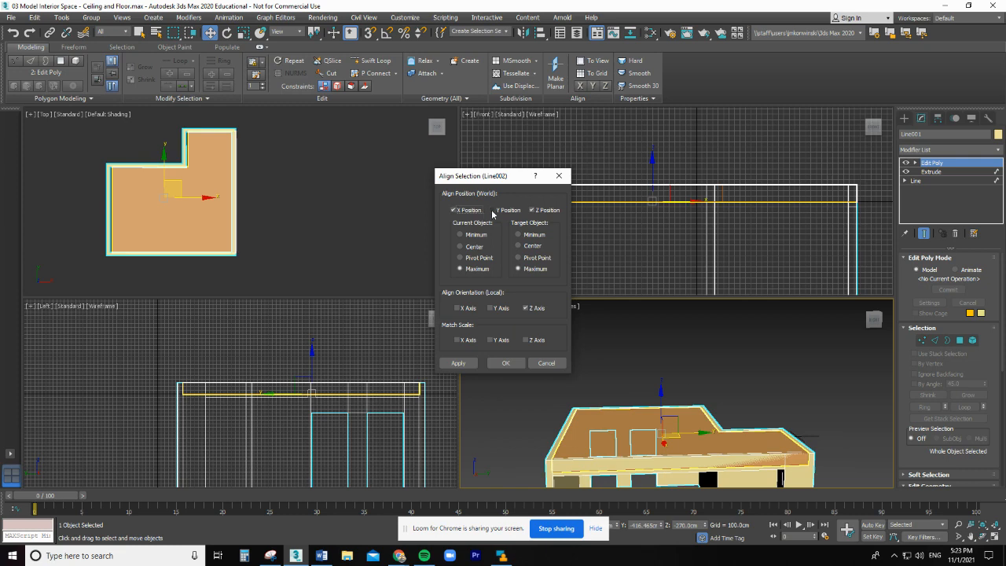
{"action": "left_click", "coordinate": [491, 210]}
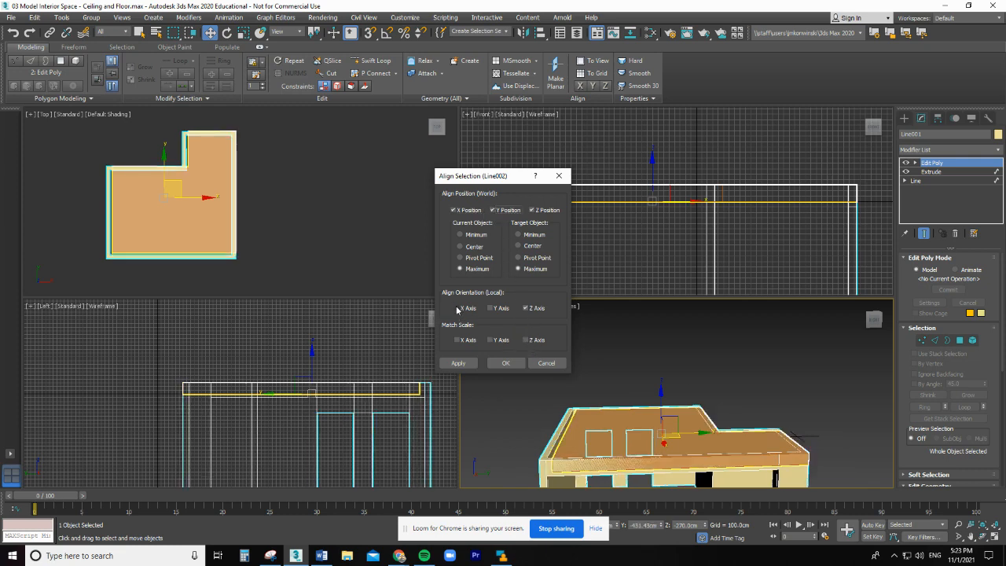
{"action": "left_click", "coordinate": [493, 308]}
{"action": "left_click", "coordinate": [491, 309]}
{"action": "left_click", "coordinate": [453, 210]}
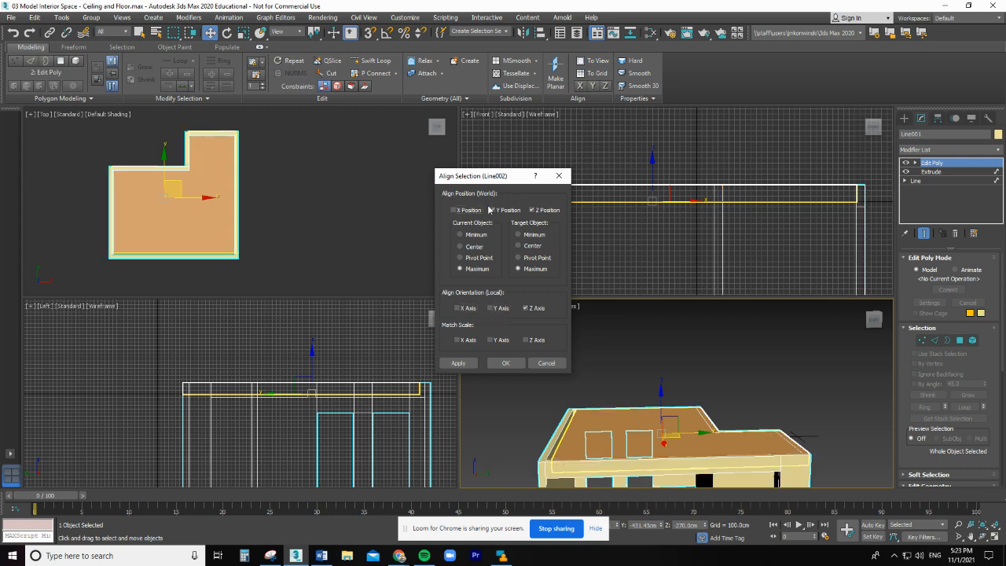
{"action": "left_click", "coordinate": [492, 210]}
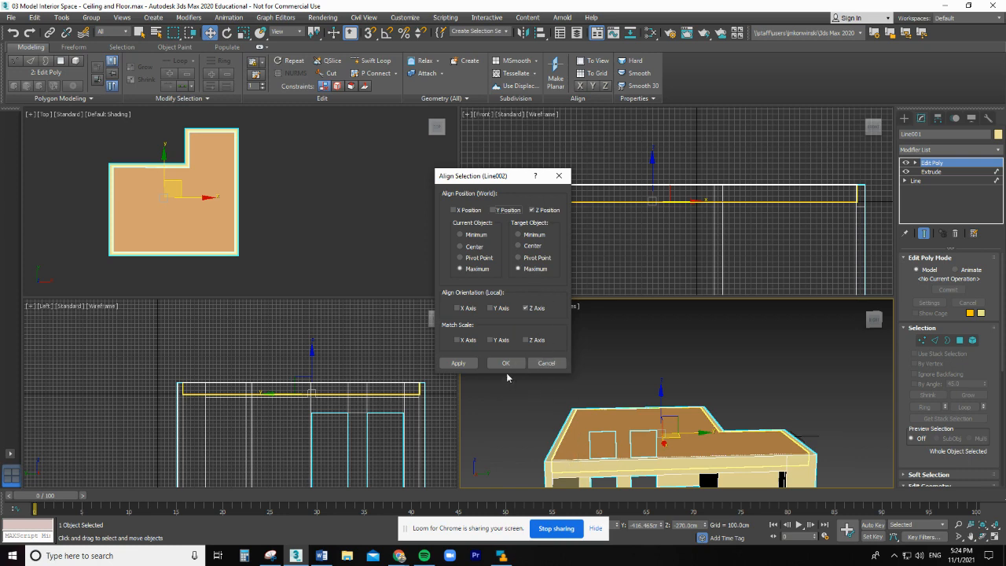
{"action": "left_click", "coordinate": [459, 363]}
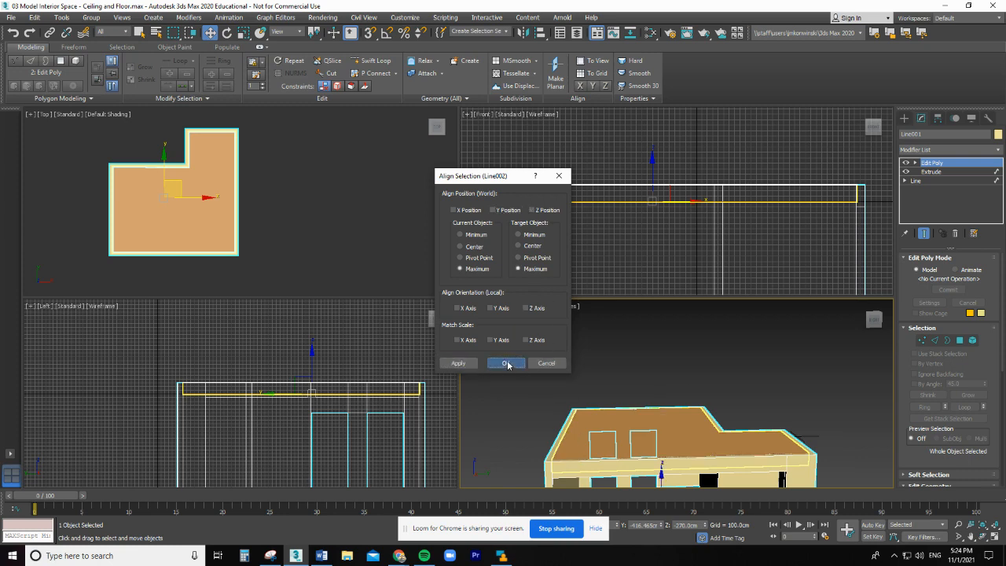
{"action": "left_click", "coordinate": [506, 363]}
Examine the walls, their openings and the ceiling slab from the open side in an enlarged Perspective view, then restore the four-view layout
{"action": "scroll", "coordinate": [777, 453], "scroll_direction": "down", "scroll_amount": 5}
{"action": "scroll", "coordinate": [788, 463], "scroll_direction": "up", "scroll_amount": 8}
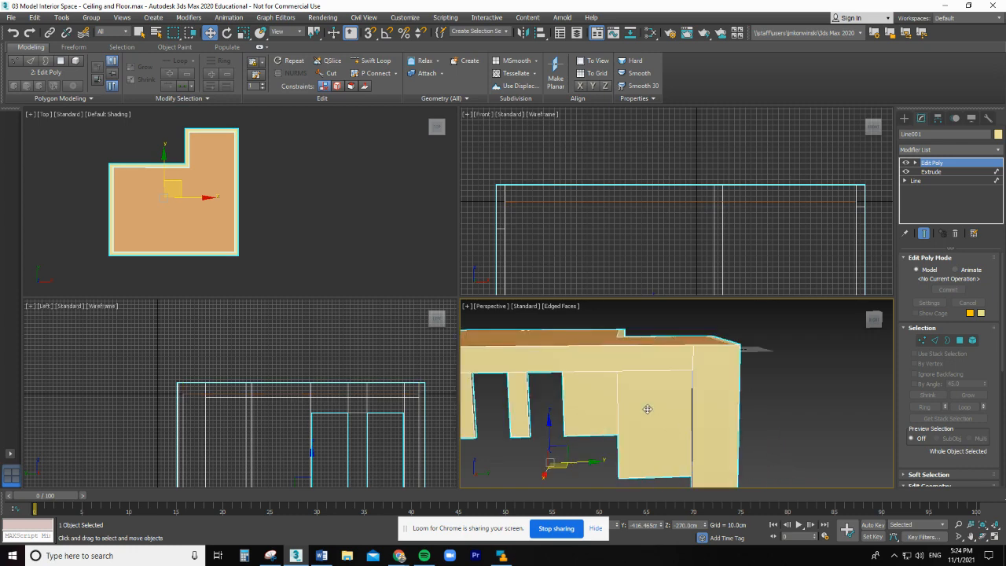
{"action": "scroll", "coordinate": [586, 406], "scroll_direction": "down", "scroll_amount": 2}
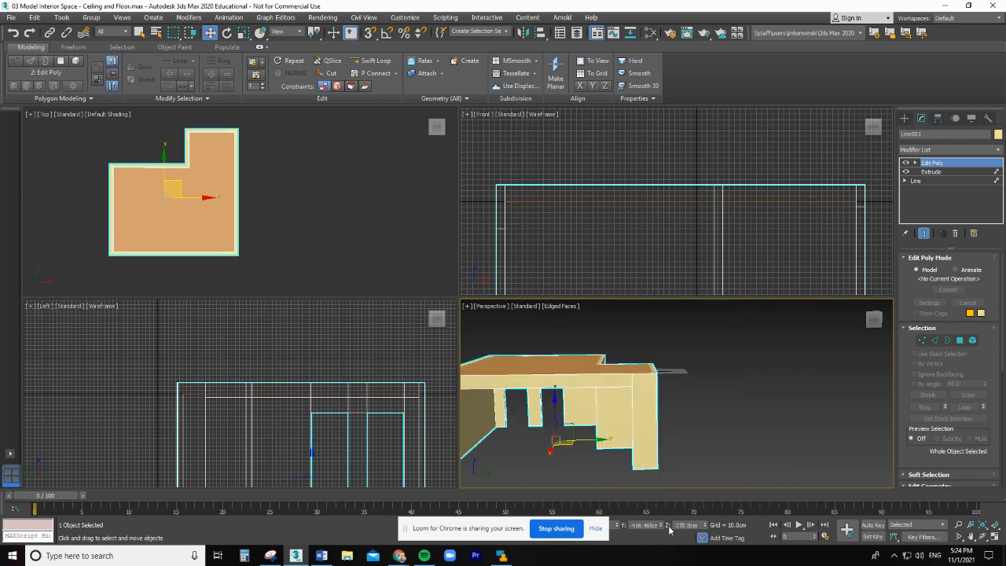
{"action": "scroll", "coordinate": [472, 424], "scroll_direction": "down", "scroll_amount": 3}
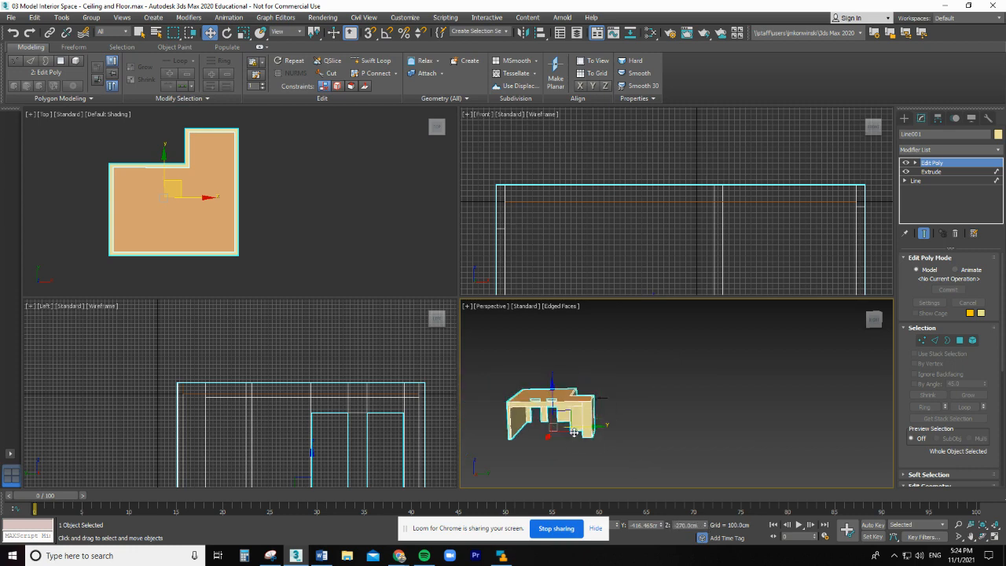
{"action": "scroll", "coordinate": [464, 432], "scroll_direction": "up", "scroll_amount": 2}
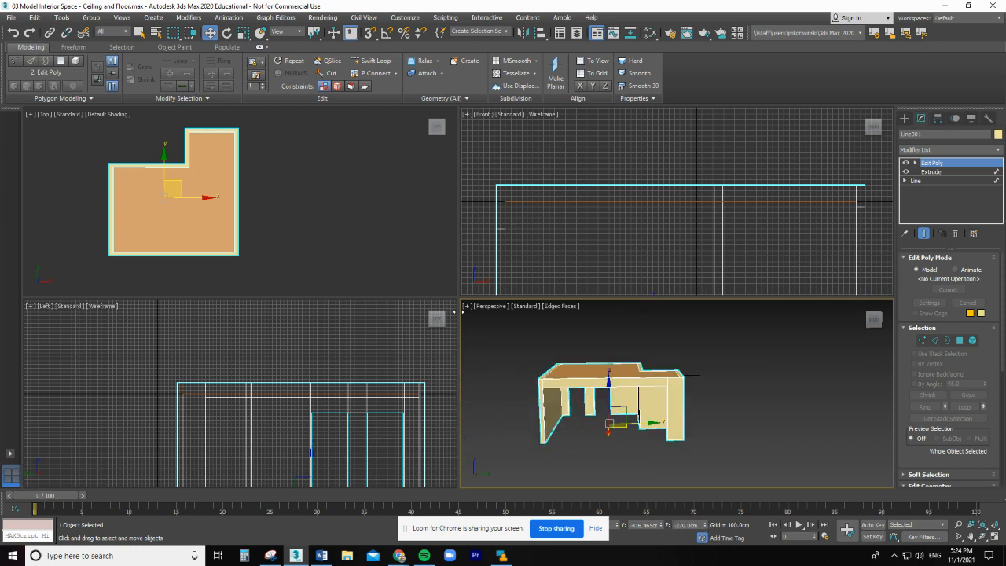
{"action": "left_click", "coordinate": [467, 307]}
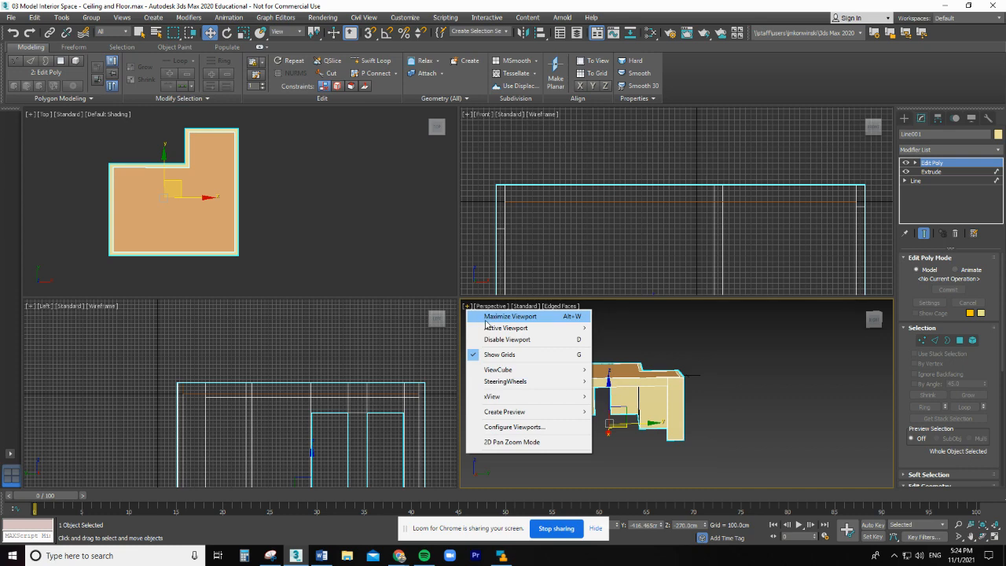
{"action": "left_click", "coordinate": [485, 318]}
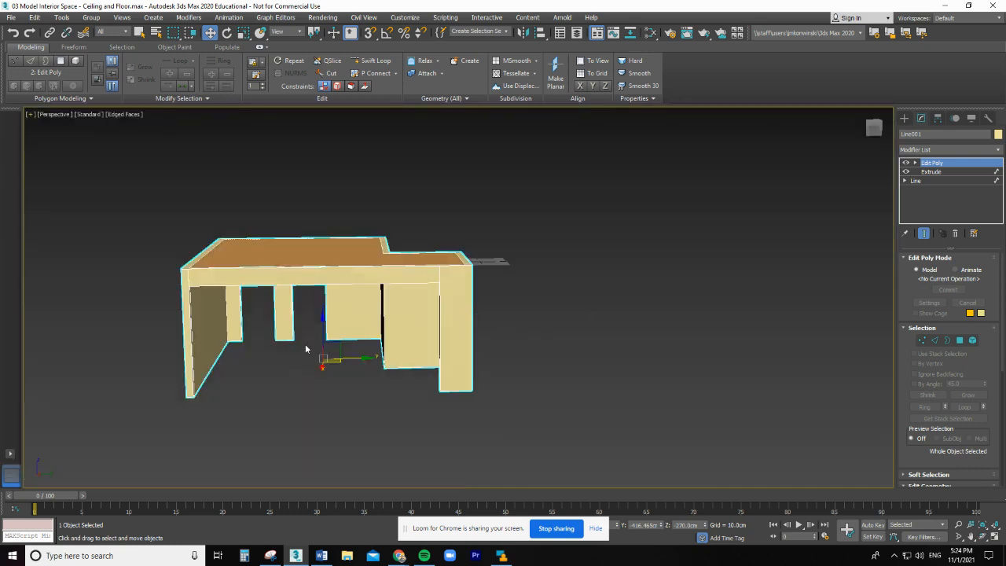
{"action": "scroll", "coordinate": [252, 393], "scroll_direction": "up", "scroll_amount": 2}
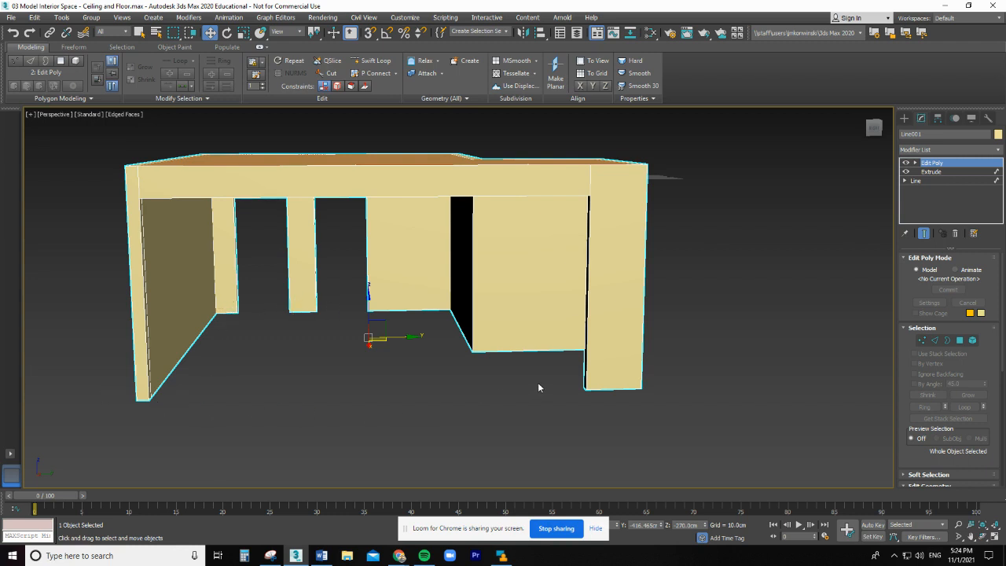
{"action": "left_click", "coordinate": [29, 114]}
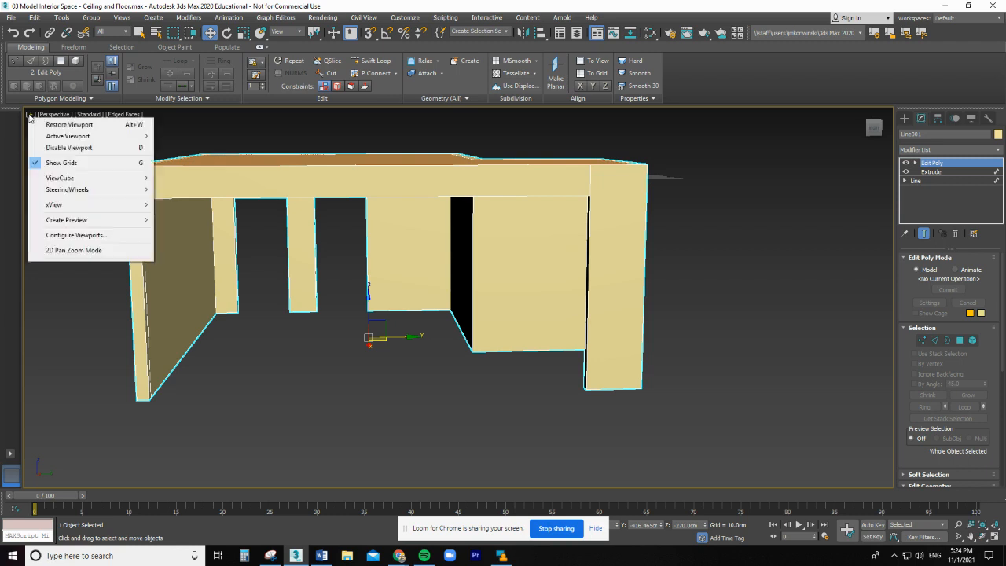
{"action": "left_click", "coordinate": [55, 125]}
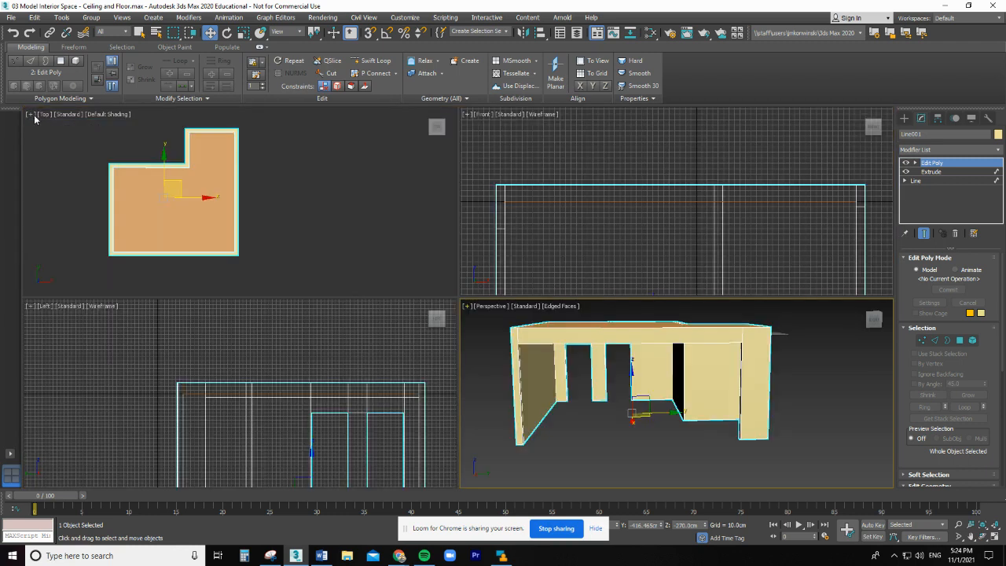
Maximize the Top view and set its display to Wireframe Override
{"action": "left_click", "coordinate": [32, 115]}
{"action": "left_click", "coordinate": [55, 122]}
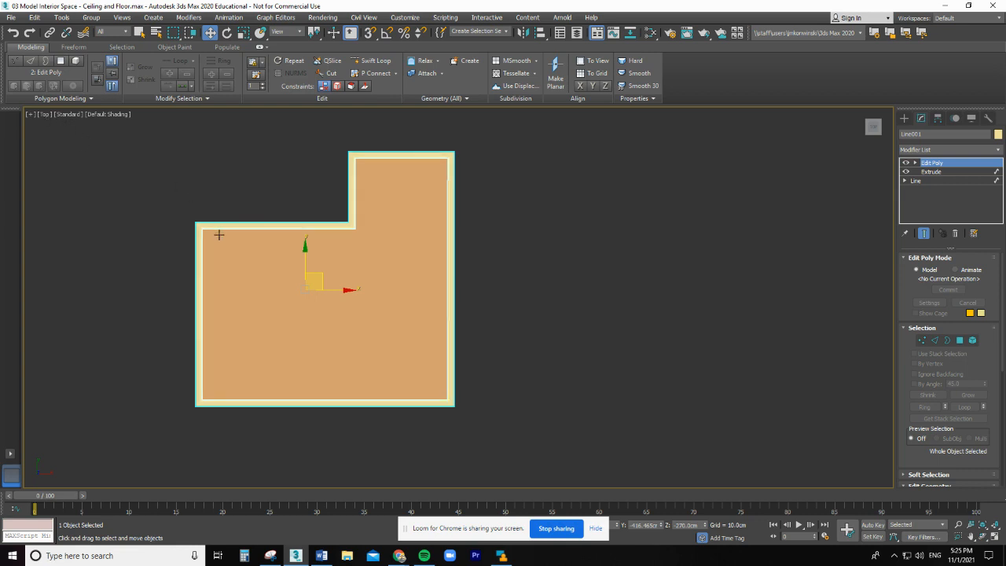
{"action": "scroll", "coordinate": [139, 192], "scroll_direction": "up", "scroll_amount": 2}
{"action": "scroll", "coordinate": [132, 191], "scroll_direction": "down", "scroll_amount": 2}
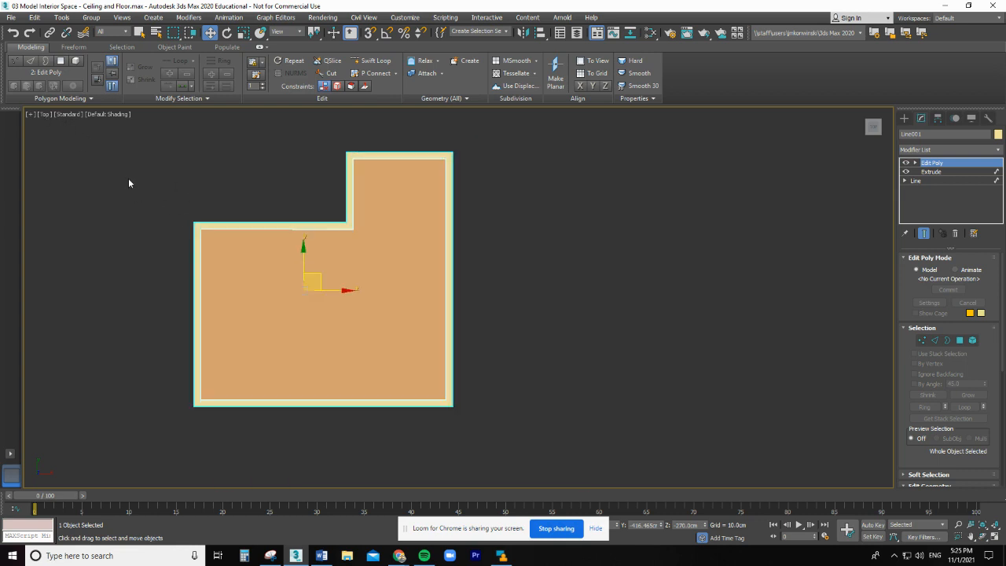
{"action": "left_click", "coordinate": [109, 115]}
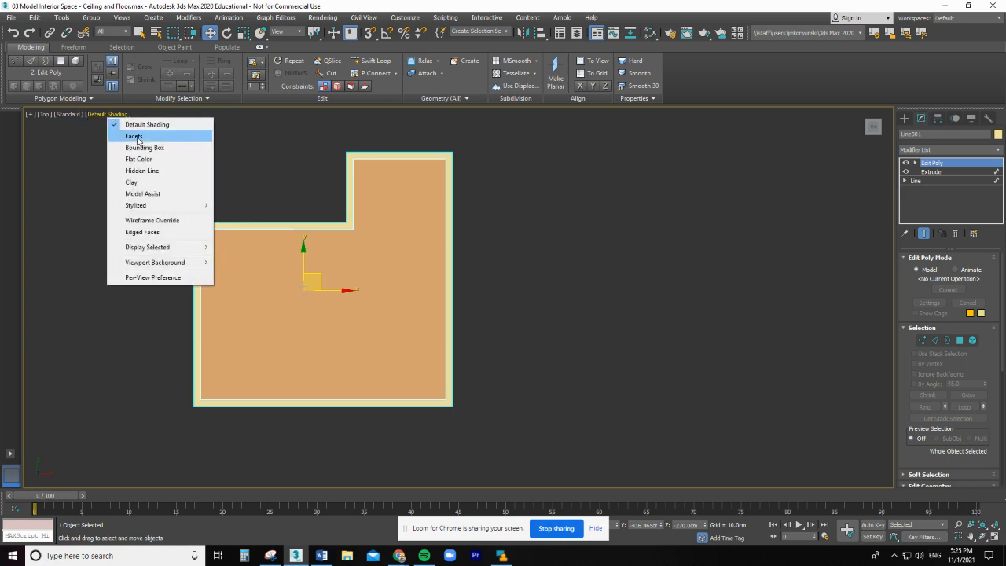
{"action": "left_click", "coordinate": [152, 222]}
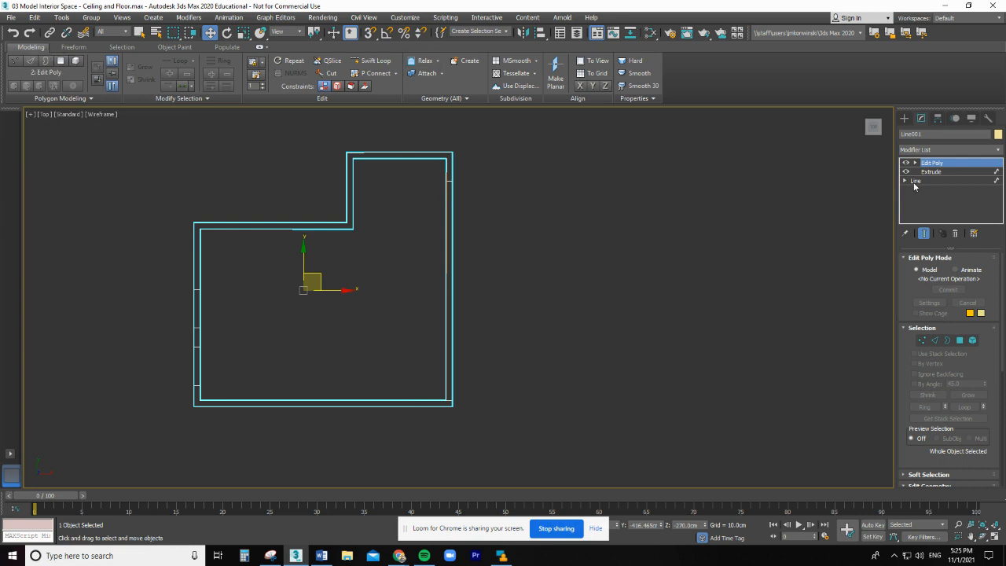
Start a spline with the Line tool at the lower-left inner corner of the walls in the Top view
{"action": "left_click", "coordinate": [904, 118]}
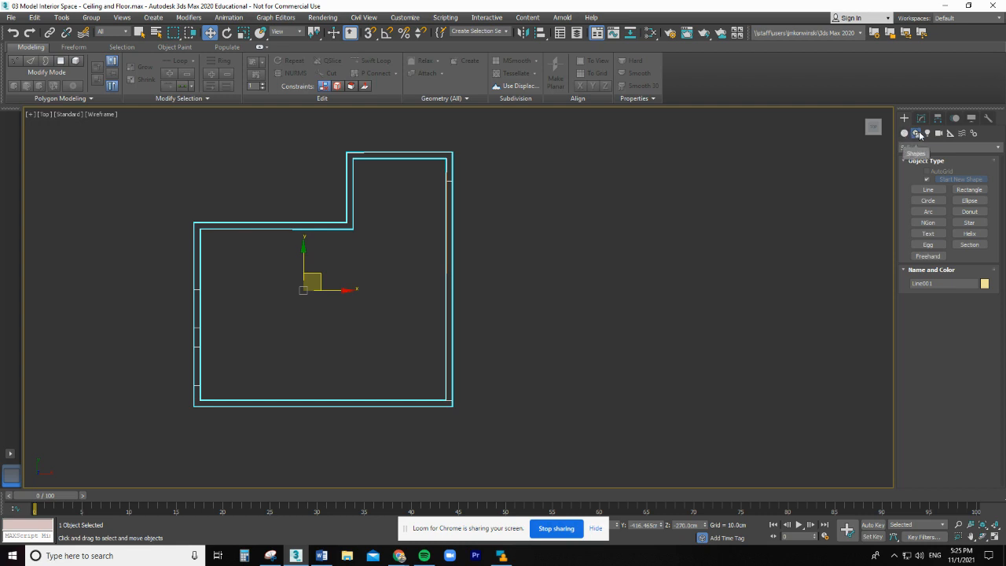
{"action": "left_click", "coordinate": [930, 191]}
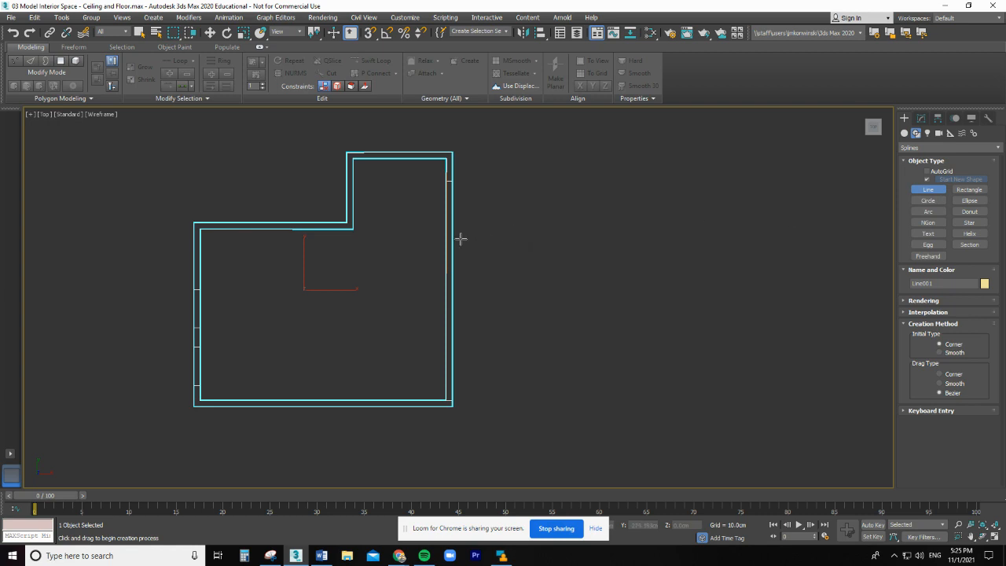
{"action": "scroll", "coordinate": [312, 316], "scroll_direction": "up", "scroll_amount": 2}
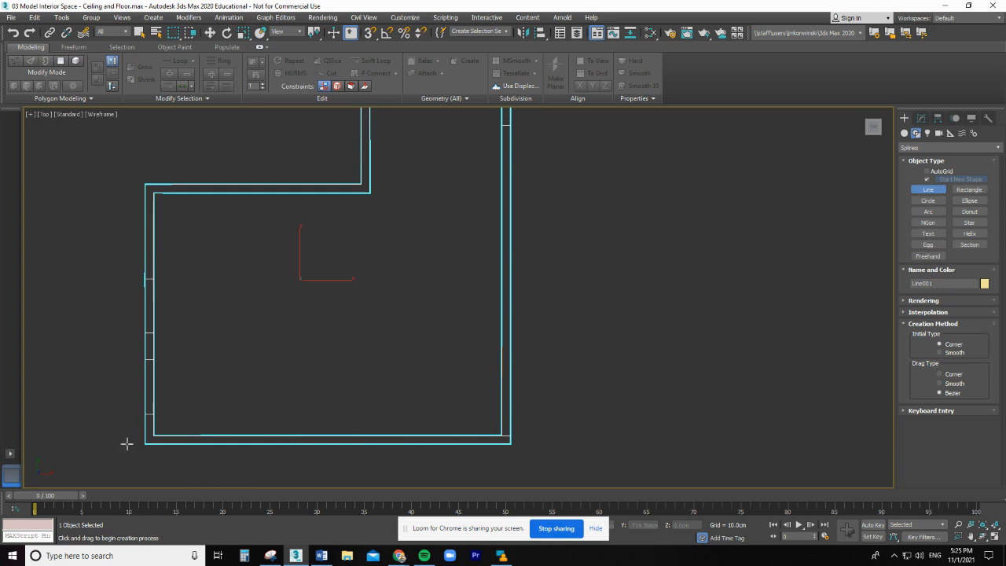
{"action": "scroll", "coordinate": [111, 440], "scroll_direction": "up", "scroll_amount": 3}
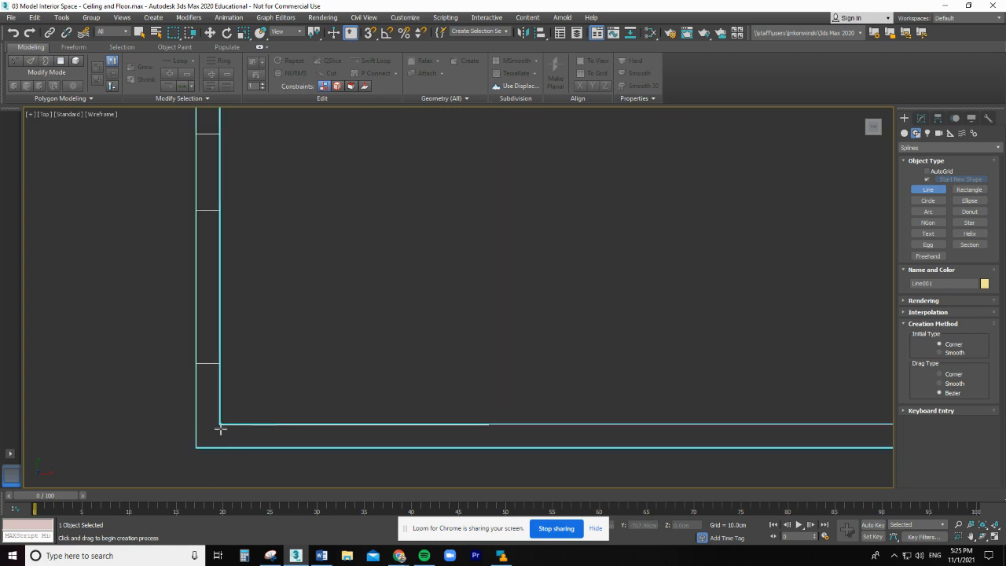
{"action": "scroll", "coordinate": [220, 429], "scroll_direction": "up", "scroll_amount": 3}
{"action": "scroll", "coordinate": [204, 430], "scroll_direction": "up", "scroll_amount": 5}
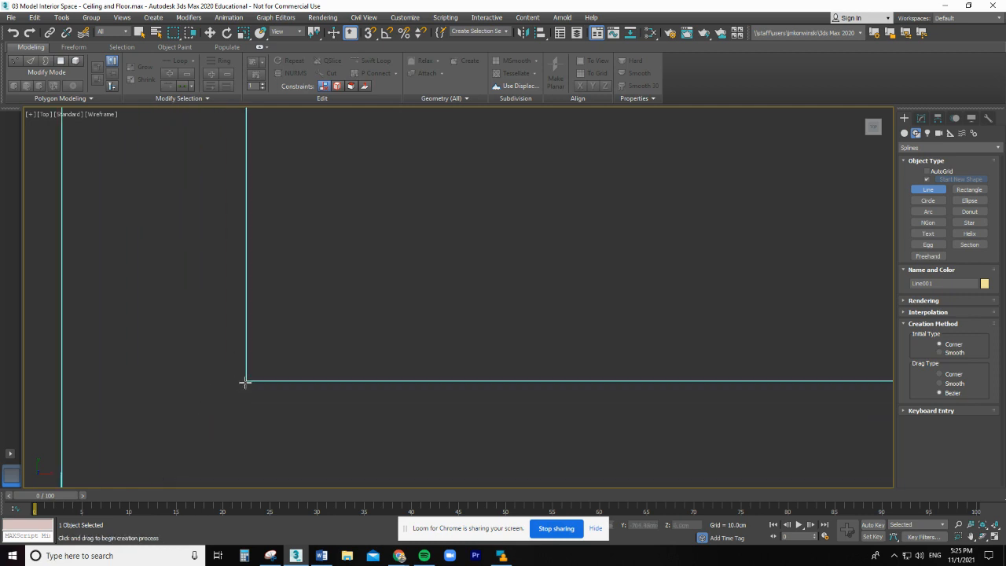
{"action": "scroll", "coordinate": [244, 380], "scroll_direction": "up", "scroll_amount": 2}
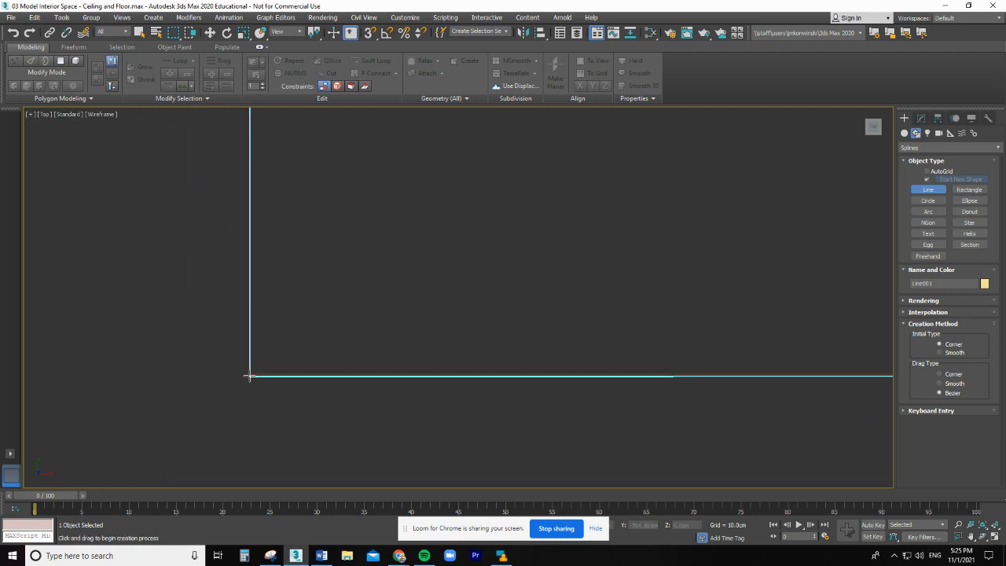
{"action": "left_click", "coordinate": [250, 375]}
Extend the spline about 660 cm along the lower inner wall edge to the outer face of the right-hand wall
{"action": "scroll", "coordinate": [354, 389], "scroll_direction": "down", "scroll_amount": 6}
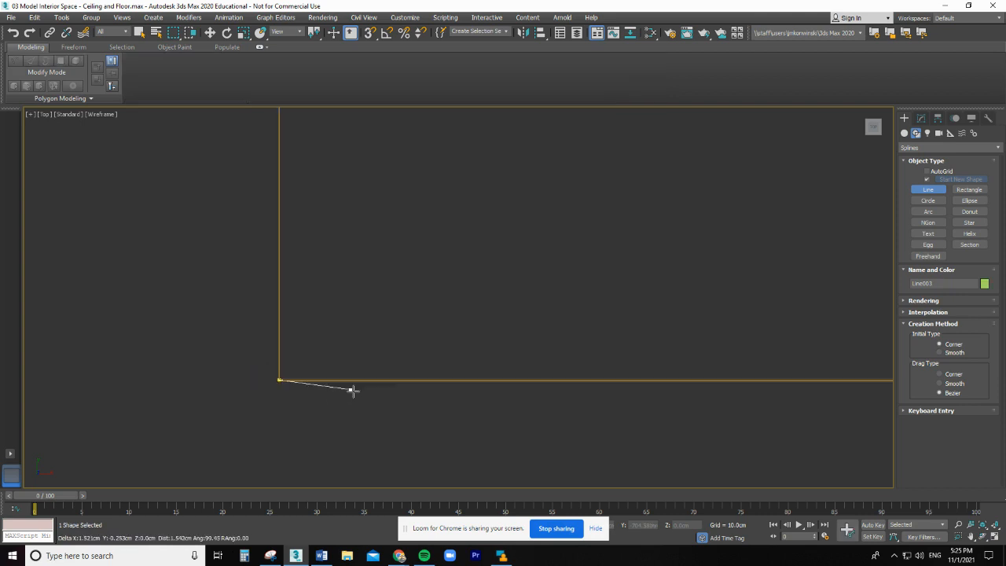
{"action": "scroll", "coordinate": [314, 367], "scroll_direction": "down", "scroll_amount": 10}
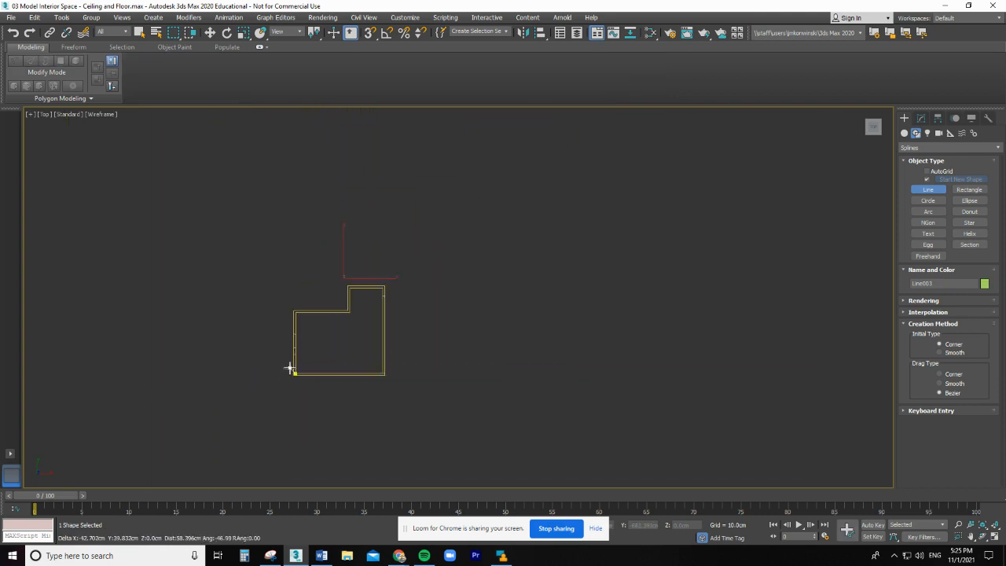
{"action": "scroll", "coordinate": [482, 378], "scroll_direction": "up", "scroll_amount": 8}
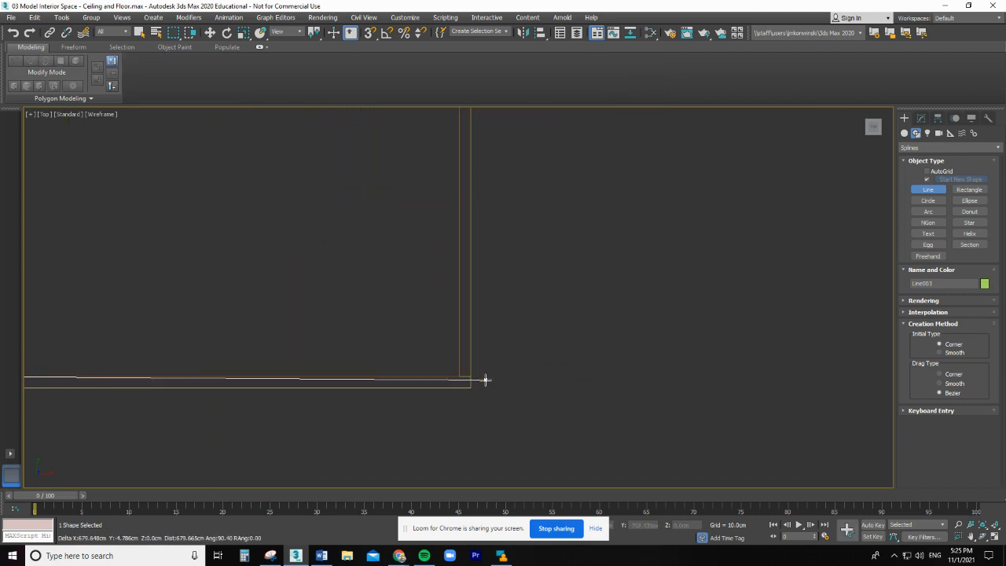
{"action": "scroll", "coordinate": [468, 373], "scroll_direction": "up", "scroll_amount": 3}
{"action": "scroll", "coordinate": [477, 359], "scroll_direction": "up", "scroll_amount": 5}
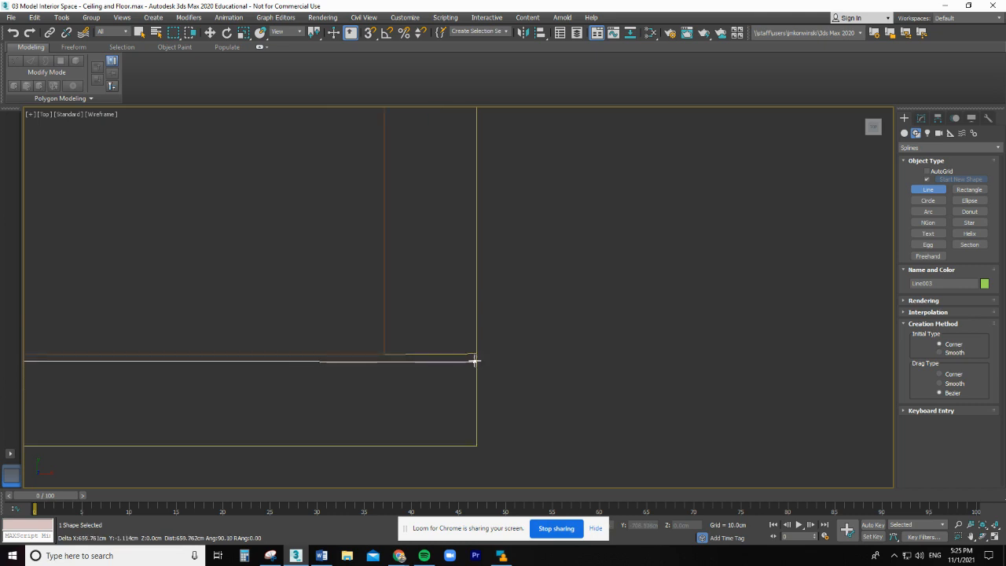
{"action": "left_click", "coordinate": [475, 354]}
Continue the spline about 574 cm up the outer wall face to the opening's far end, then about 15 cm across to the inner face
{"action": "scroll", "coordinate": [473, 362], "scroll_direction": "down", "scroll_amount": 8}
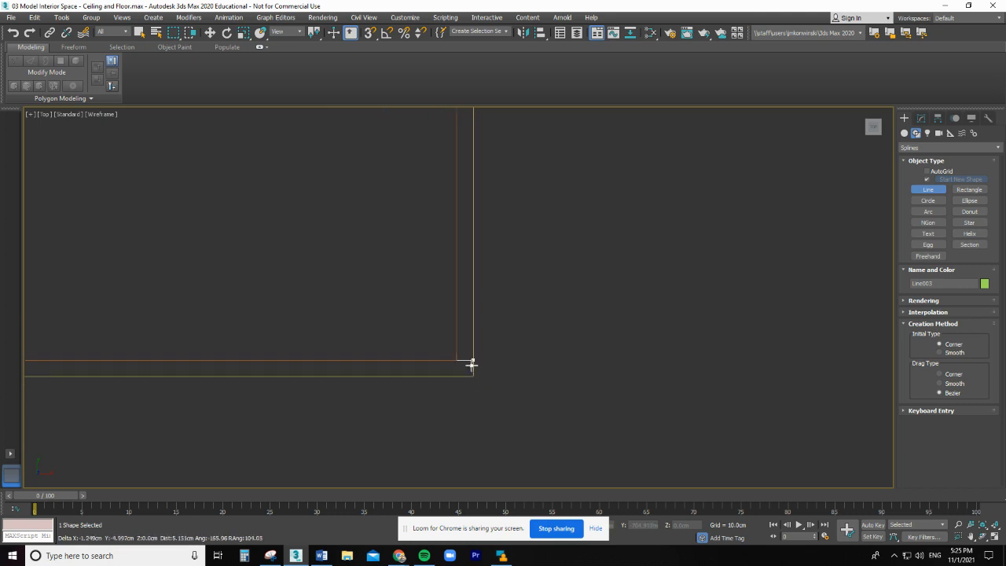
{"action": "scroll", "coordinate": [473, 363], "scroll_direction": "down", "scroll_amount": 5}
{"action": "scroll", "coordinate": [463, 315], "scroll_direction": "up", "scroll_amount": 10}
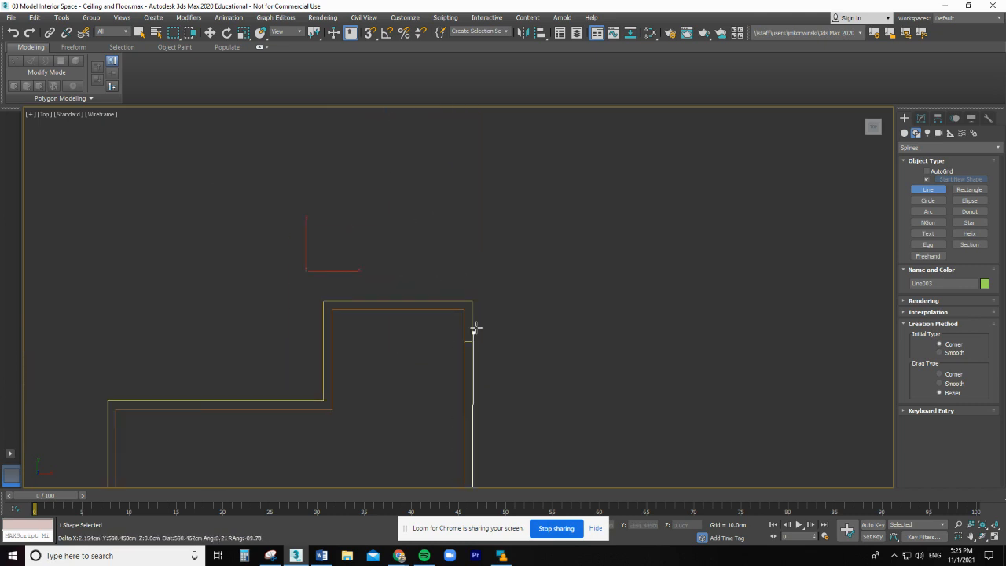
{"action": "scroll", "coordinate": [465, 365], "scroll_direction": "up", "scroll_amount": 5}
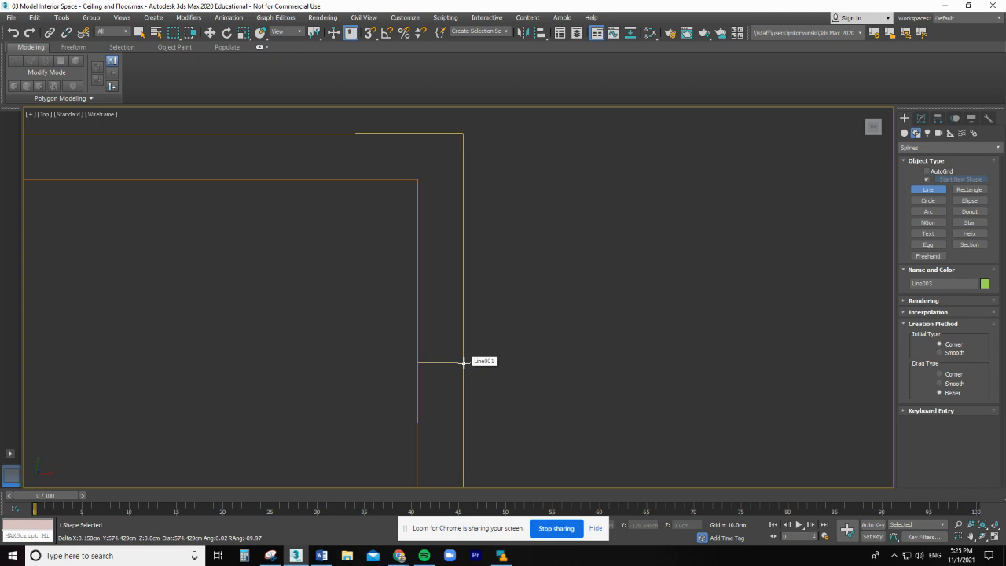
{"action": "left_click", "coordinate": [463, 363]}
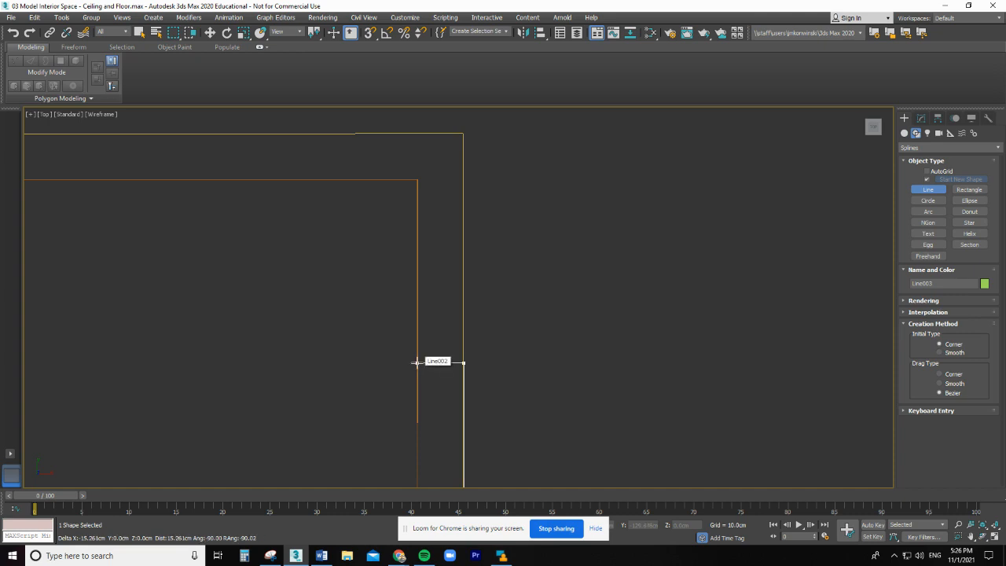
{"action": "left_click", "coordinate": [416, 362]}
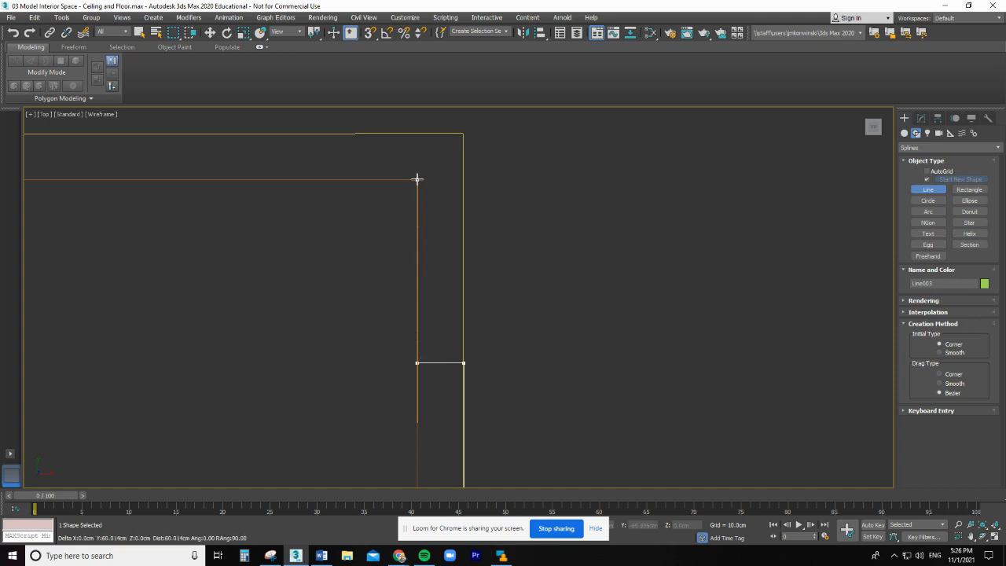
Trace the spline through the two upper inner corners of the room's narrow section
{"action": "left_click", "coordinate": [417, 180]}
{"action": "scroll", "coordinate": [416, 240], "scroll_direction": "down", "scroll_amount": 5}
{"action": "scroll", "coordinate": [273, 238], "scroll_direction": "up", "scroll_amount": 5}
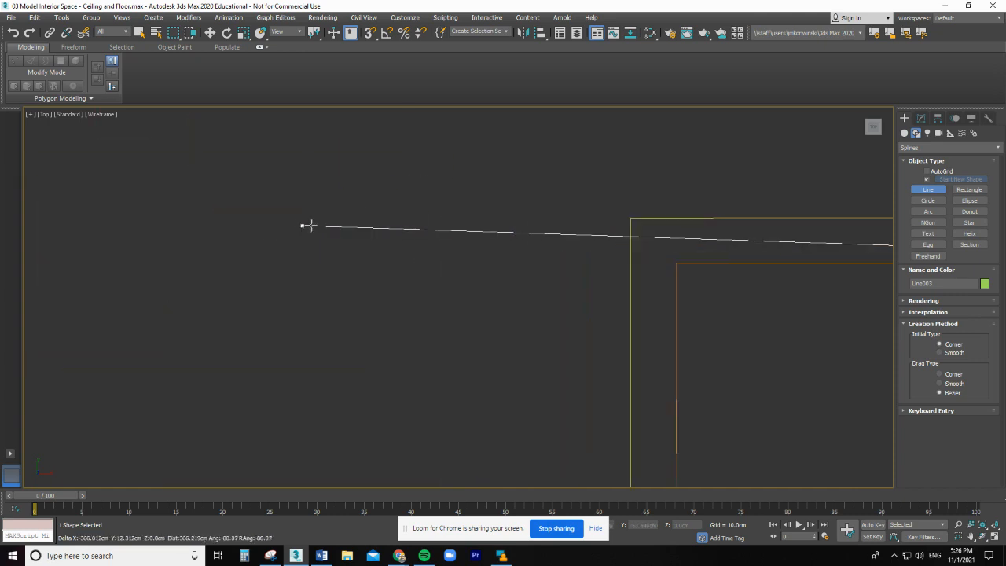
{"action": "scroll", "coordinate": [308, 226], "scroll_direction": "up", "scroll_amount": 2}
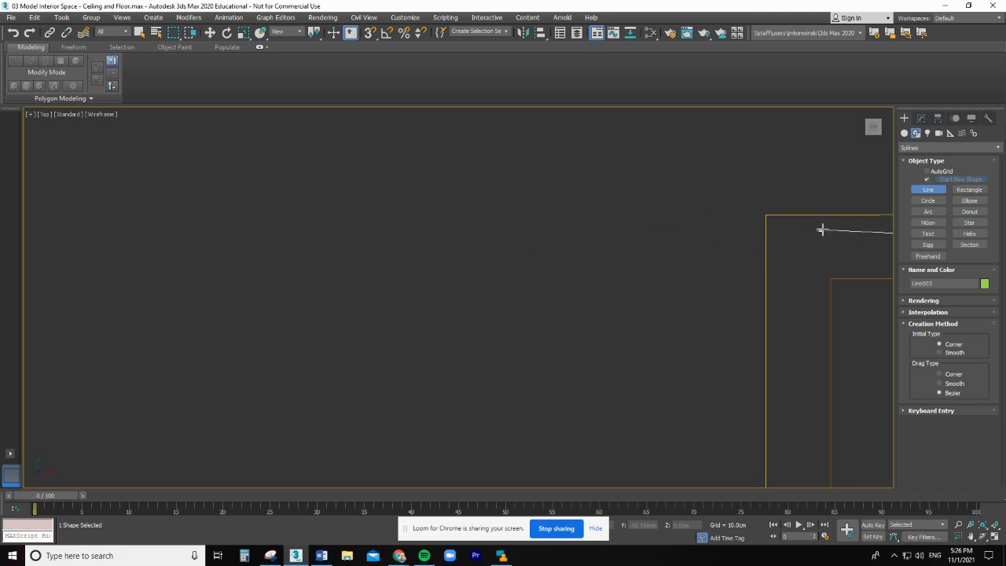
{"action": "left_click", "coordinate": [830, 277]}
Continue the spline down to the inner corner of the L-shaped step and across to the wide section's upper-left inner corner
{"action": "scroll", "coordinate": [637, 272], "scroll_direction": "down", "scroll_amount": 3}
{"action": "scroll", "coordinate": [694, 359], "scroll_direction": "up", "scroll_amount": 6}
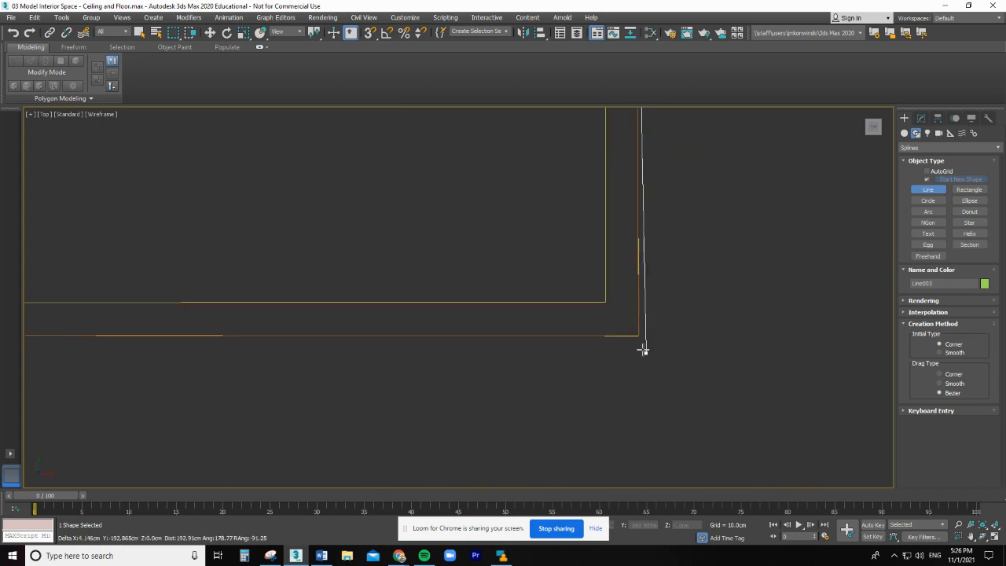
{"action": "scroll", "coordinate": [643, 350], "scroll_direction": "up", "scroll_amount": 3}
{"action": "left_click", "coordinate": [639, 325]}
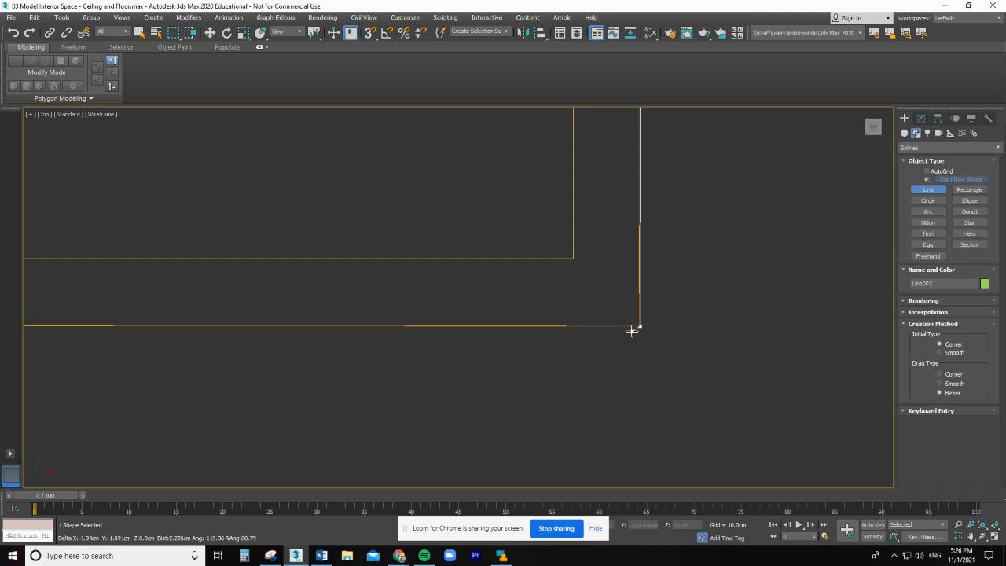
{"action": "scroll", "coordinate": [632, 330], "scroll_direction": "down", "scroll_amount": 3}
{"action": "scroll", "coordinate": [406, 341], "scroll_direction": "up", "scroll_amount": 4}
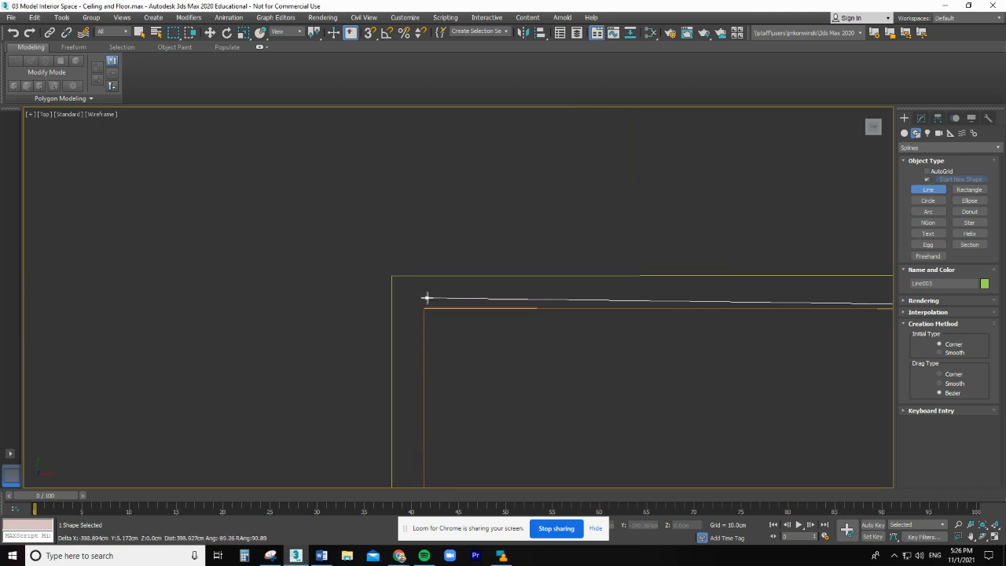
{"action": "scroll", "coordinate": [426, 300], "scroll_direction": "up", "scroll_amount": 3}
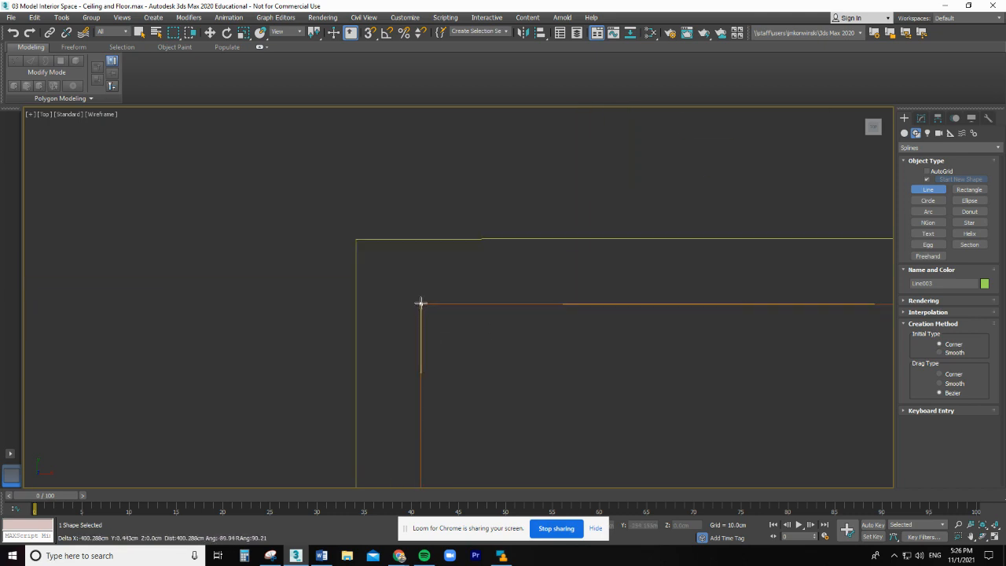
{"action": "left_click", "coordinate": [421, 303]}
{"action": "scroll", "coordinate": [417, 299], "scroll_direction": "down", "scroll_amount": 5}
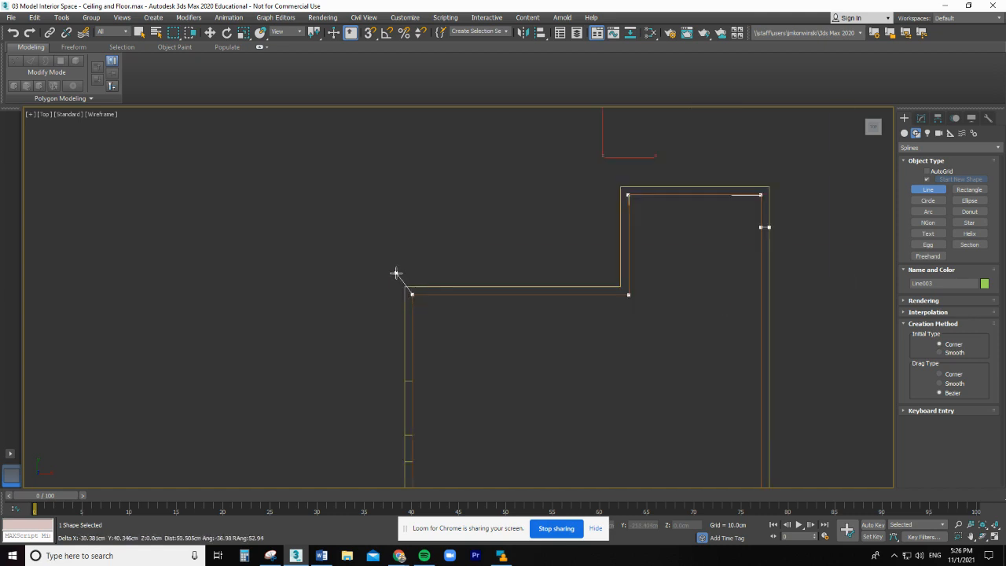
Continue the spline about 160 cm down the left wall's inner face to the upper opening, then about 15 cm outward and along the outer face
{"action": "scroll", "coordinate": [403, 344], "scroll_direction": "down", "scroll_amount": 4}
{"action": "scroll", "coordinate": [404, 348], "scroll_direction": "up", "scroll_amount": 8}
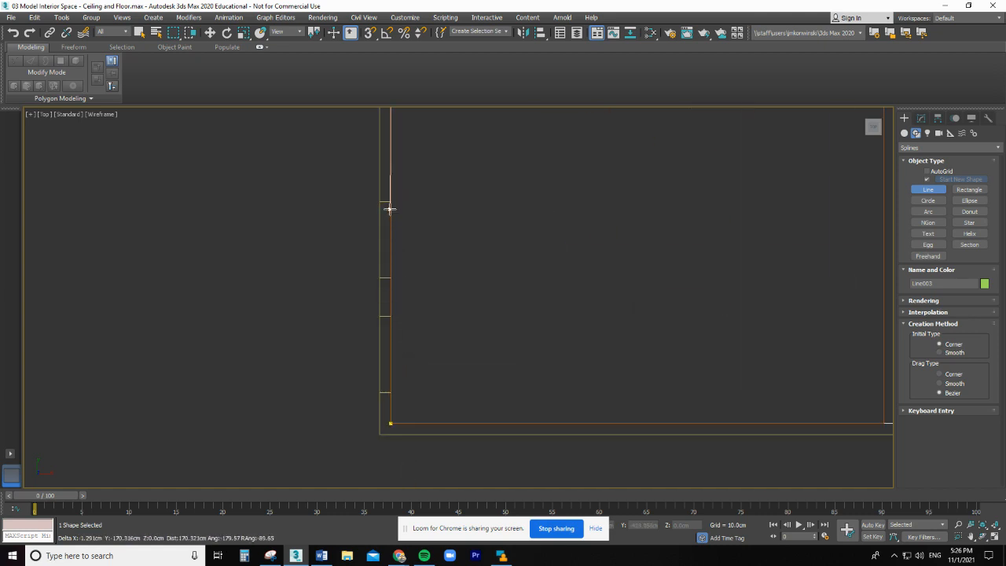
{"action": "scroll", "coordinate": [391, 206], "scroll_direction": "up", "scroll_amount": 4}
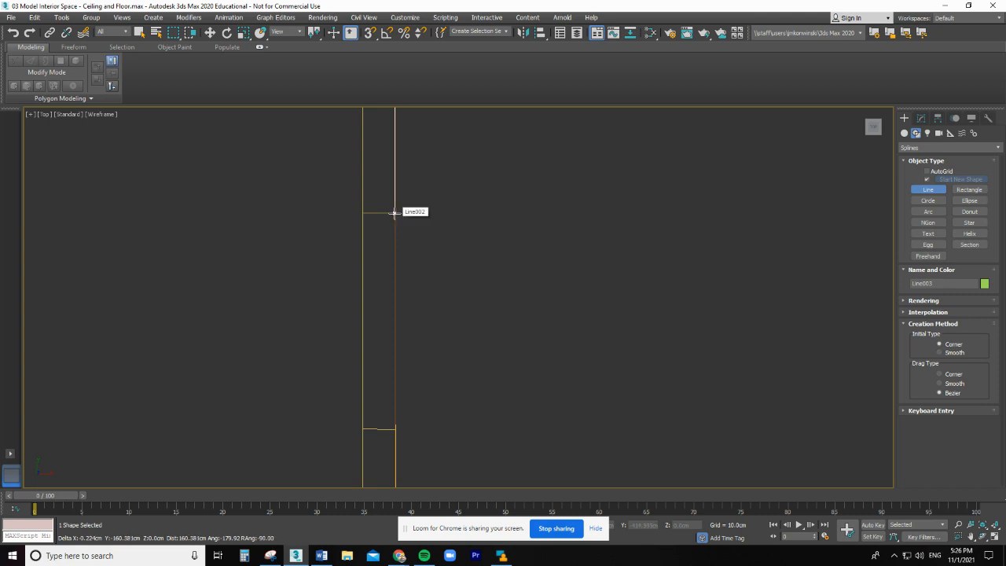
{"action": "left_click", "coordinate": [393, 212]}
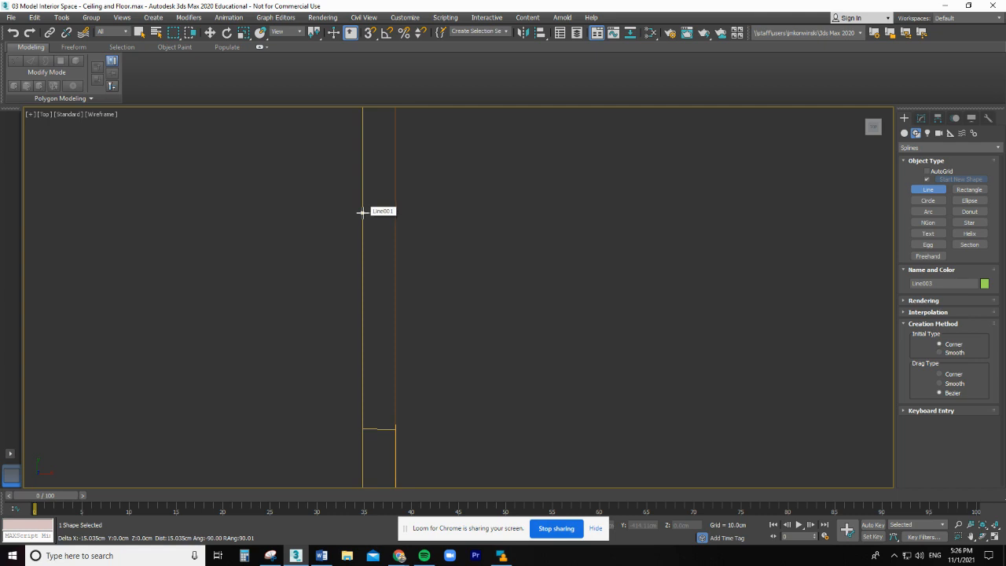
{"action": "left_click", "coordinate": [361, 213]}
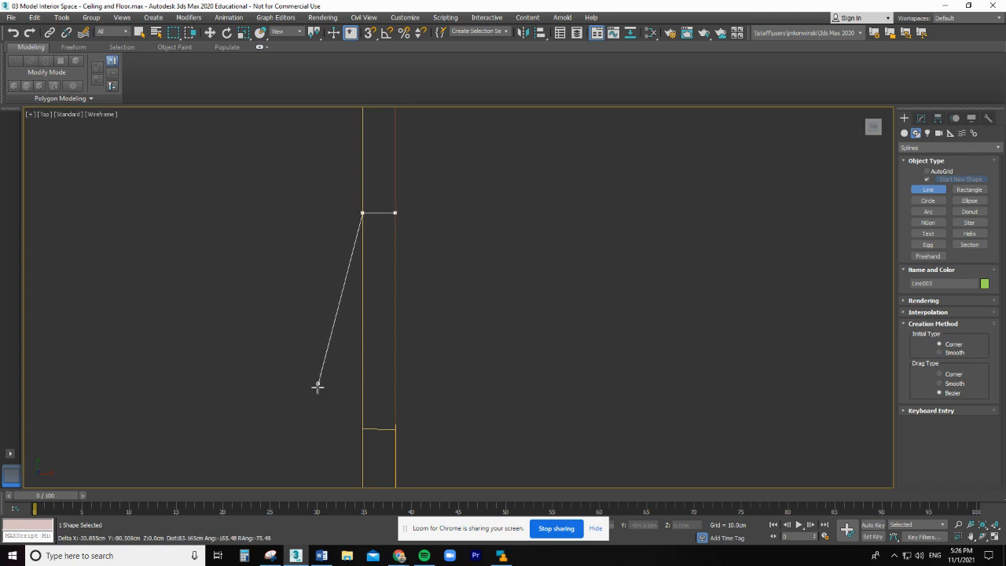
{"action": "left_click", "coordinate": [361, 429]}
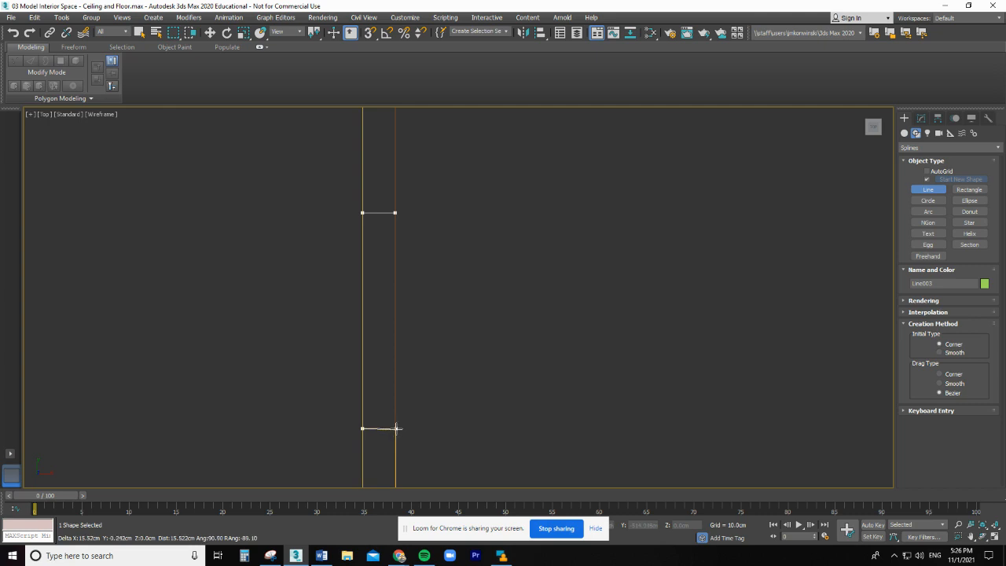
Extend the spline about 50 cm down the inner wall face to the lower opening and across to the outer face
{"action": "scroll", "coordinate": [400, 381], "scroll_direction": "down", "scroll_amount": 3}
{"action": "scroll", "coordinate": [398, 404], "scroll_direction": "down", "scroll_amount": 2}
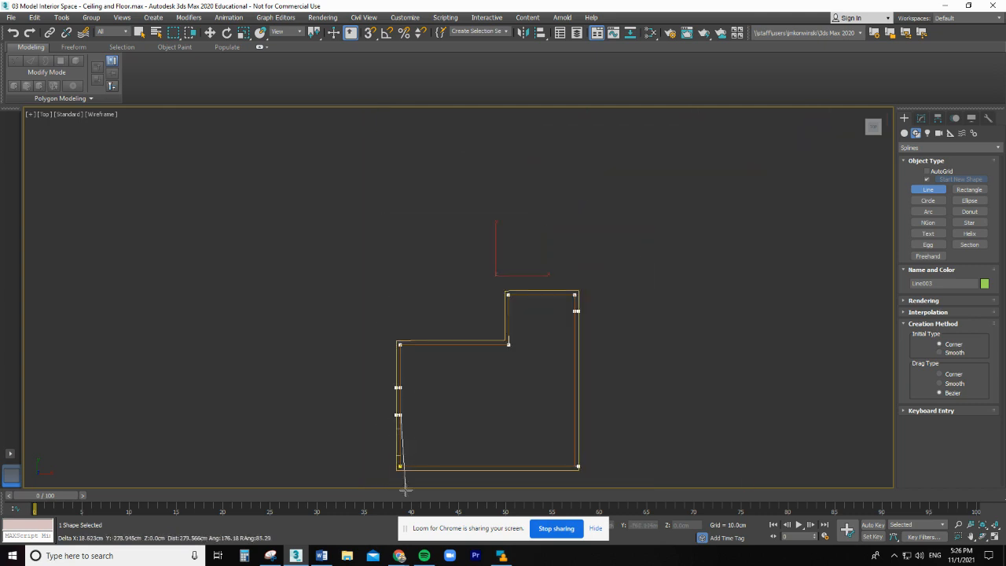
{"action": "scroll", "coordinate": [404, 478], "scroll_direction": "up", "scroll_amount": 2}
{"action": "scroll", "coordinate": [400, 451], "scroll_direction": "up", "scroll_amount": 4}
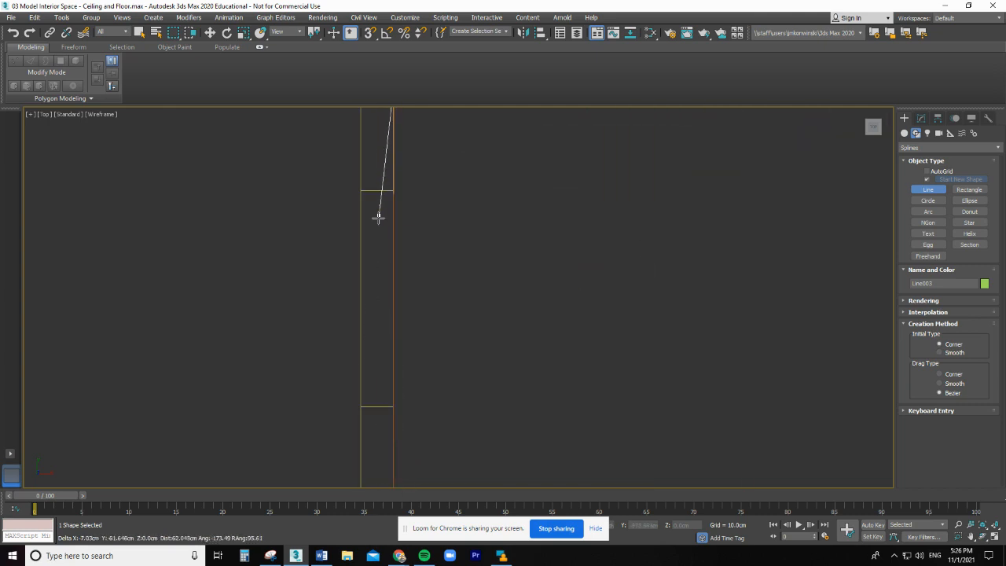
{"action": "scroll", "coordinate": [385, 194], "scroll_direction": "up", "scroll_amount": 3}
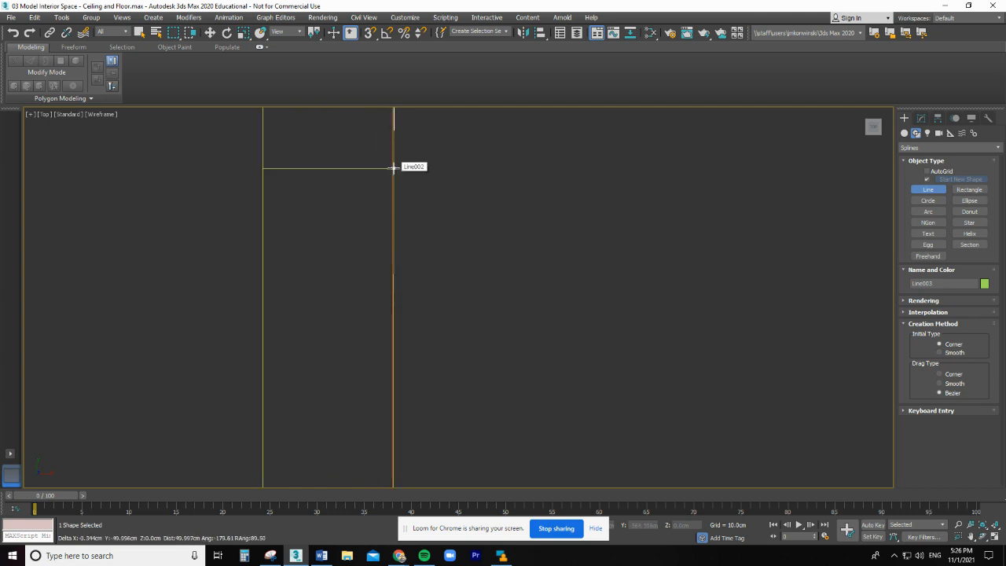
{"action": "left_click", "coordinate": [393, 167]}
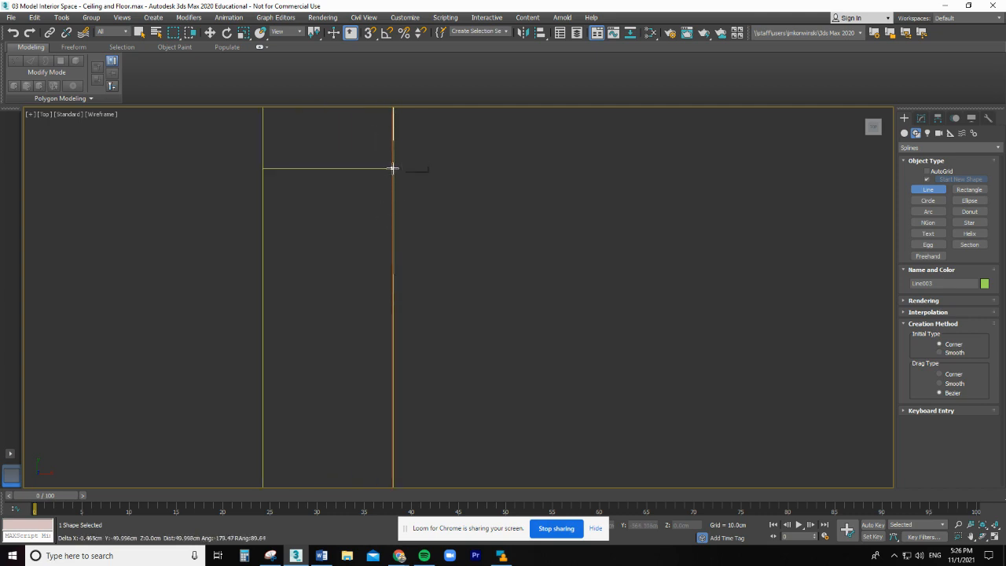
{"action": "left_click", "coordinate": [262, 167]}
Trace the spline around the lower opening's far end and about 40 cm down the inner face, closing it at the starting corner
{"action": "scroll", "coordinate": [263, 195], "scroll_direction": "down", "scroll_amount": 6}
{"action": "scroll", "coordinate": [275, 365], "scroll_direction": "up", "scroll_amount": 5}
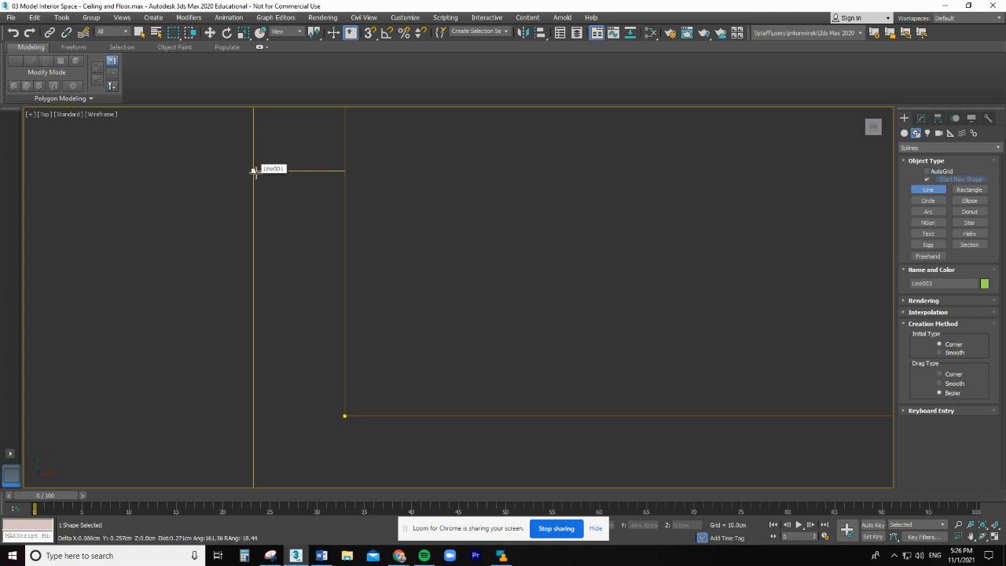
{"action": "left_click", "coordinate": [253, 170]}
{"action": "left_click", "coordinate": [344, 171]}
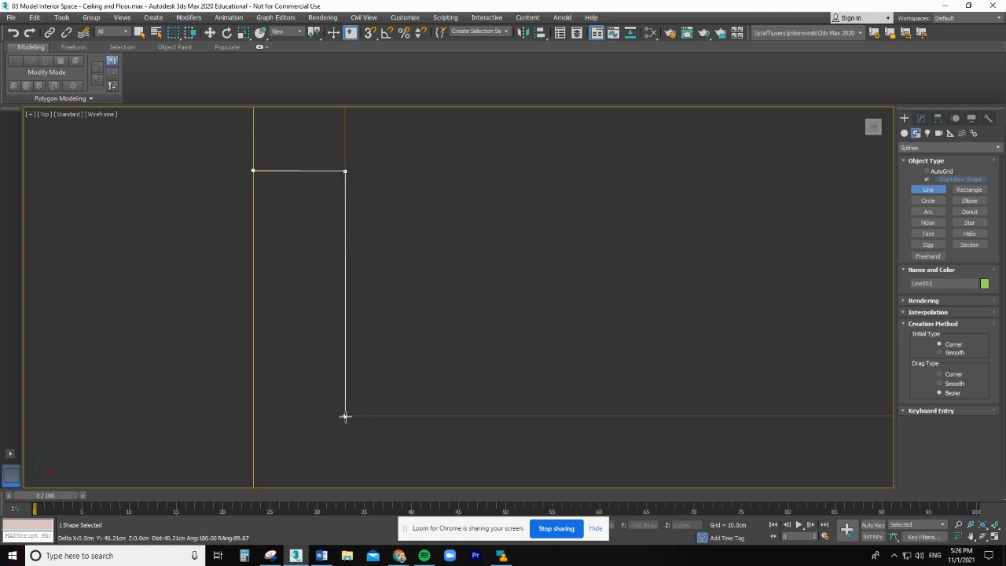
{"action": "left_click", "coordinate": [345, 416]}
{"action": "left_click", "coordinate": [484, 310]}
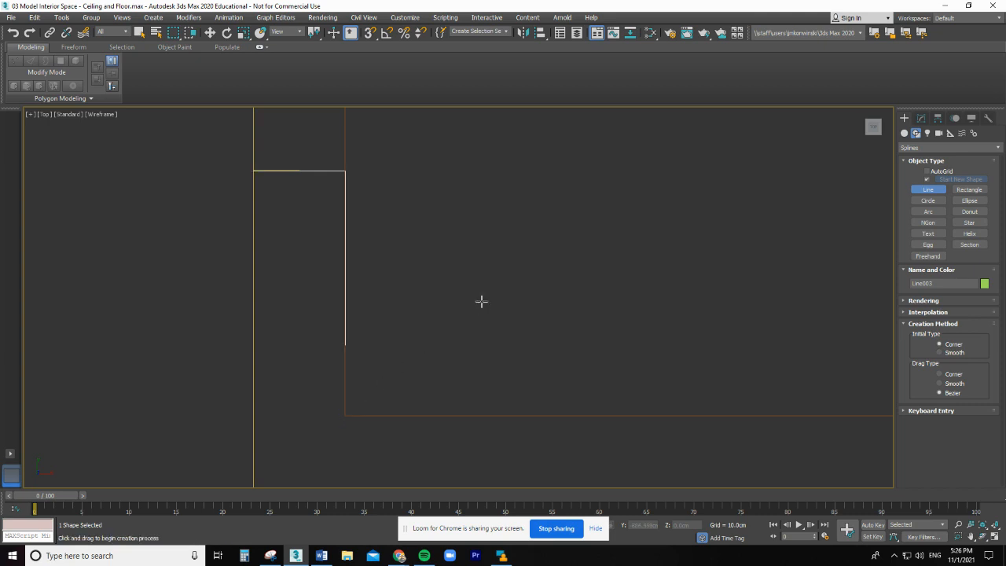
Set the top view to Default Shading and restore the four-viewport layout
{"action": "scroll", "coordinate": [483, 299], "scroll_direction": "down", "scroll_amount": 2}
{"action": "scroll", "coordinate": [515, 330], "scroll_direction": "down", "scroll_amount": 3}
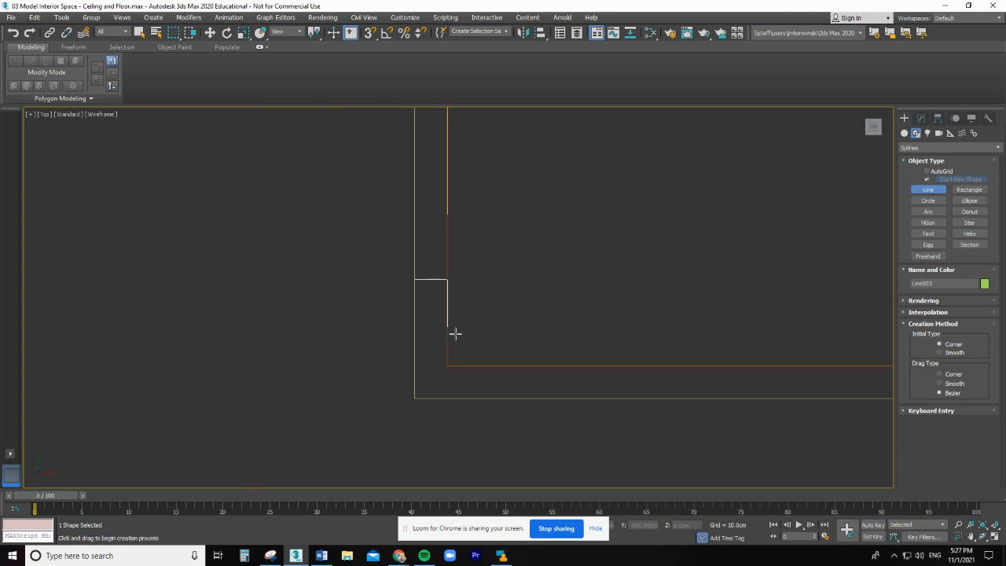
{"action": "scroll", "coordinate": [482, 353], "scroll_direction": "down", "scroll_amount": 2}
{"action": "scroll", "coordinate": [414, 337], "scroll_direction": "down", "scroll_amount": 3}
{"action": "scroll", "coordinate": [334, 328], "scroll_direction": "down", "scroll_amount": 3}
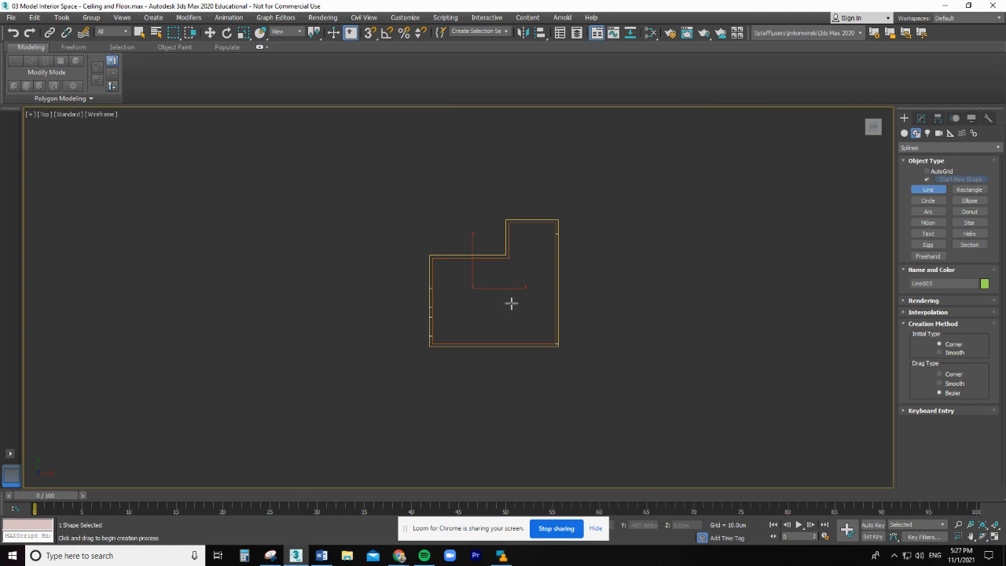
{"action": "scroll", "coordinate": [528, 315], "scroll_direction": "up", "scroll_amount": 4}
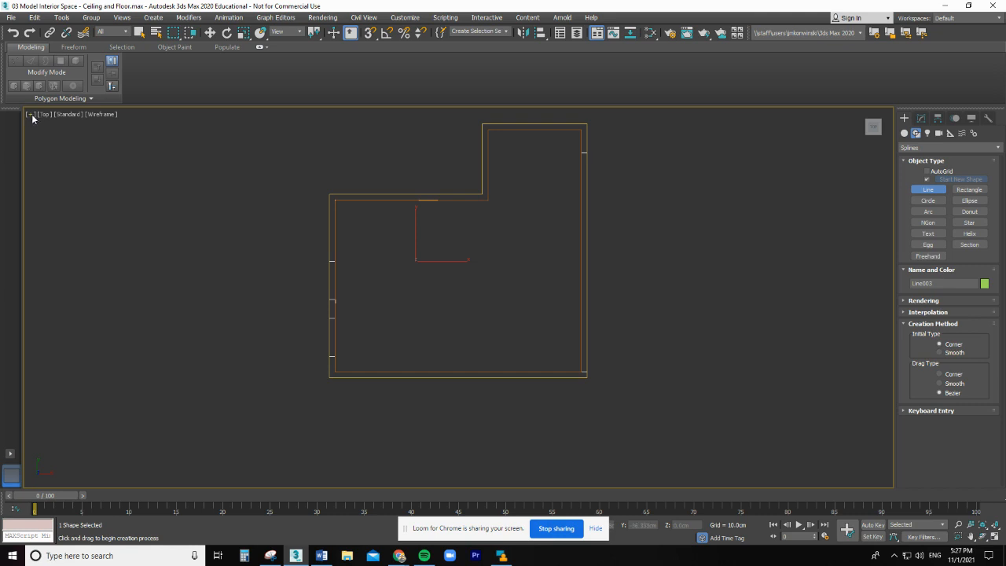
{"action": "left_click", "coordinate": [100, 115]}
{"action": "left_click", "coordinate": [130, 123]}
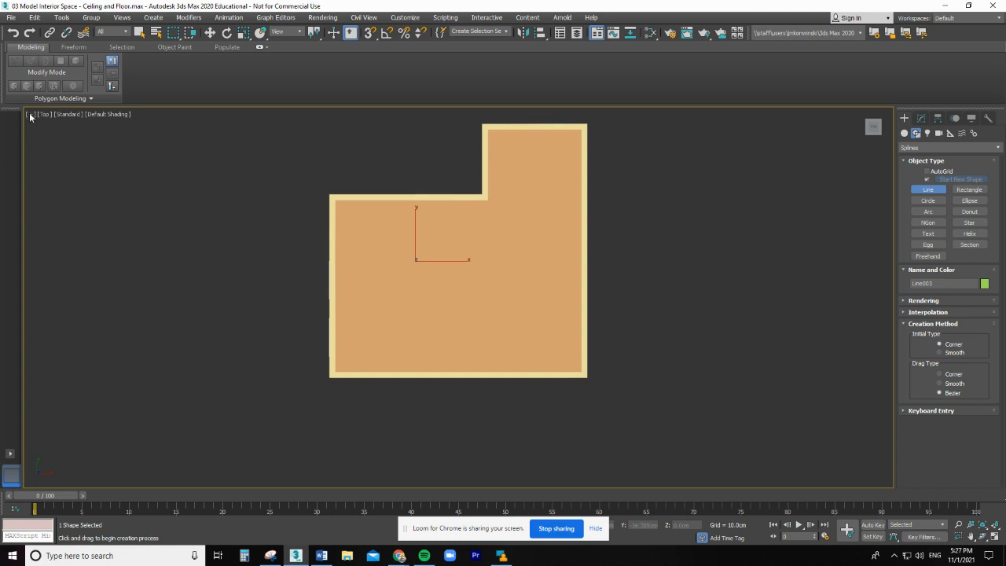
{"action": "left_click", "coordinate": [30, 117]}
{"action": "left_click", "coordinate": [43, 127]}
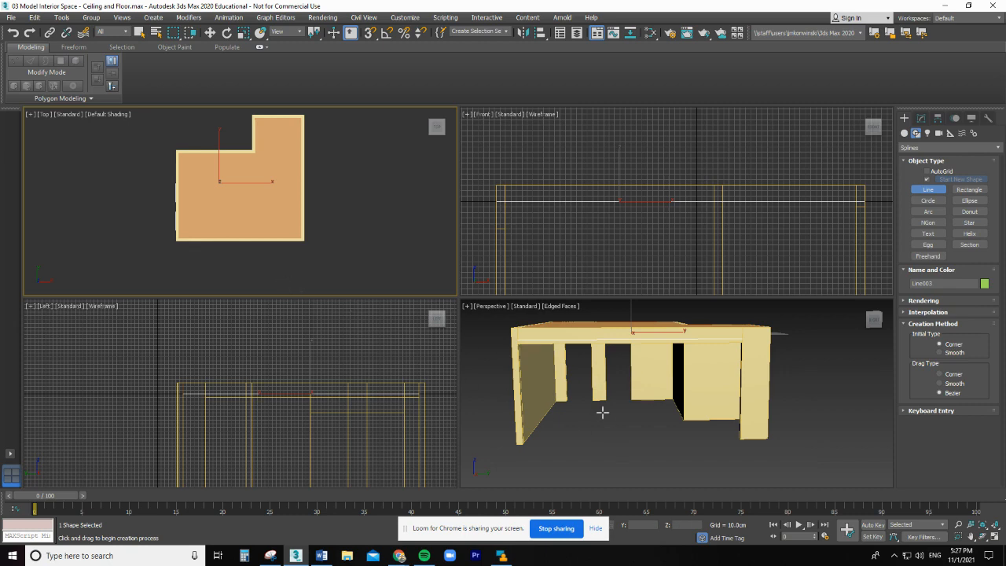
Move the closed floor spline down to a Z position of -270 cm
{"action": "scroll", "coordinate": [600, 411], "scroll_direction": "up", "scroll_amount": 3}
{"action": "scroll", "coordinate": [593, 392], "scroll_direction": "down", "scroll_amount": 4}
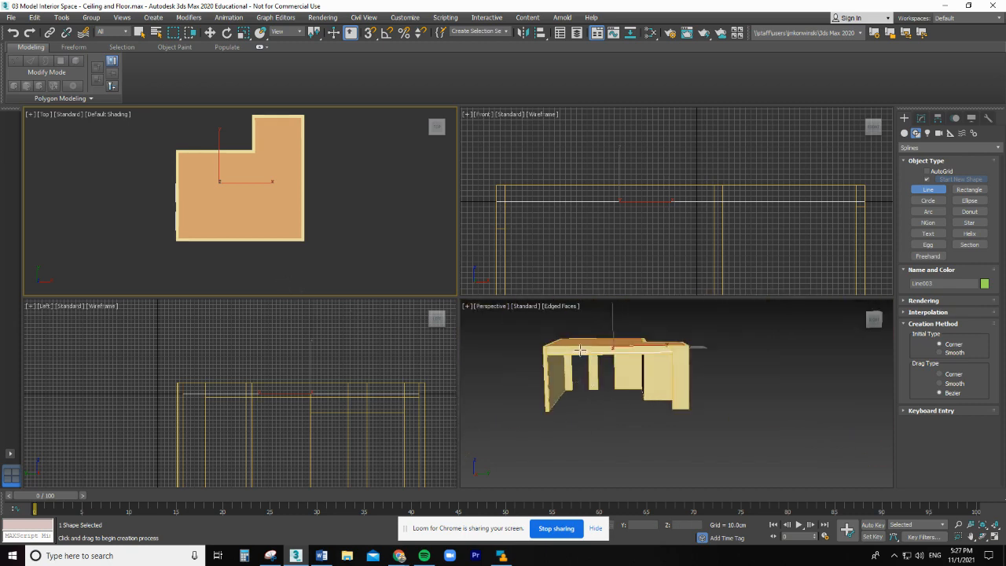
{"action": "scroll", "coordinate": [578, 348], "scroll_direction": "up", "scroll_amount": 4}
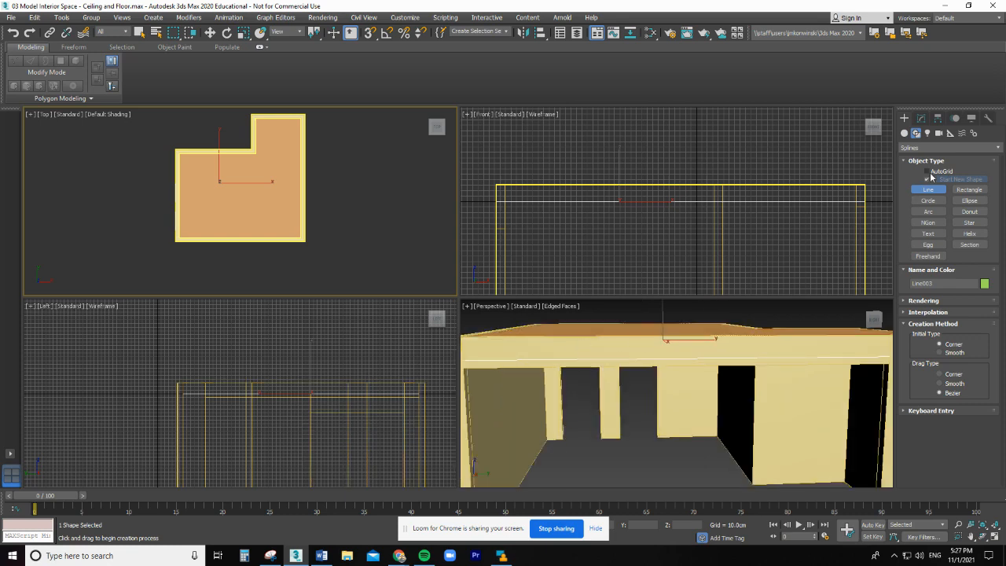
{"action": "scroll", "coordinate": [605, 236], "scroll_direction": "up", "scroll_amount": 1}
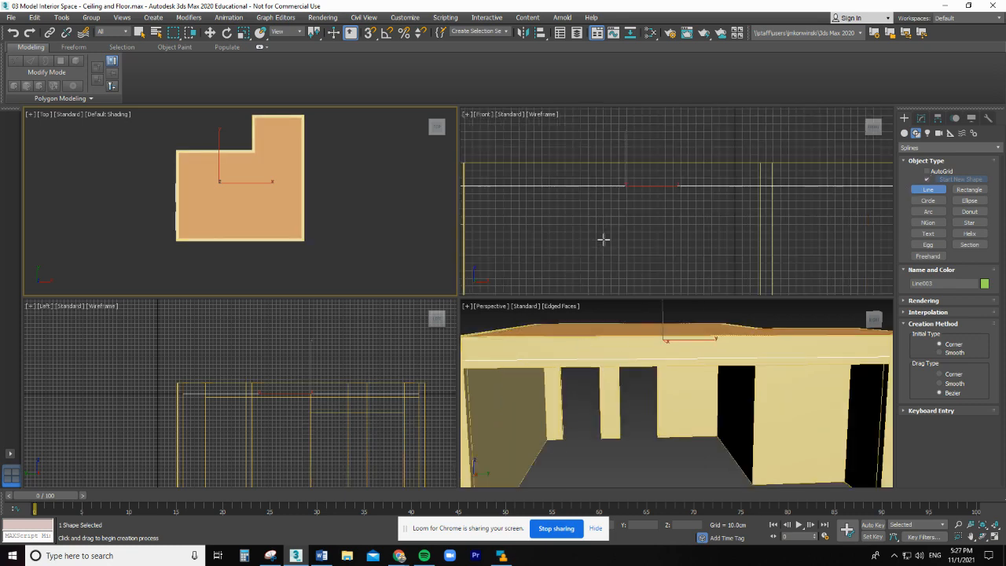
{"action": "scroll", "coordinate": [555, 185], "scroll_direction": "down", "scroll_amount": 3}
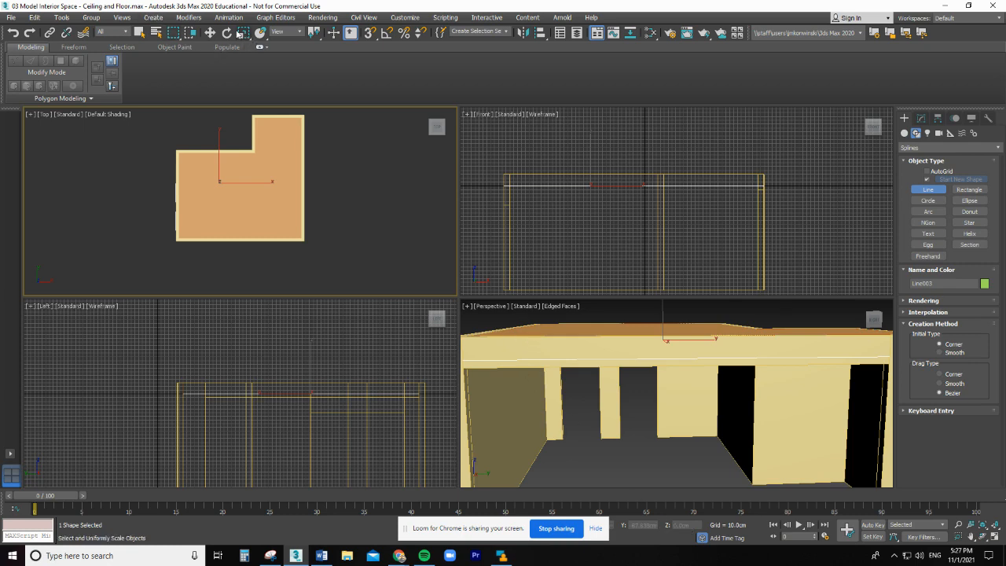
{"action": "left_click", "coordinate": [210, 32]}
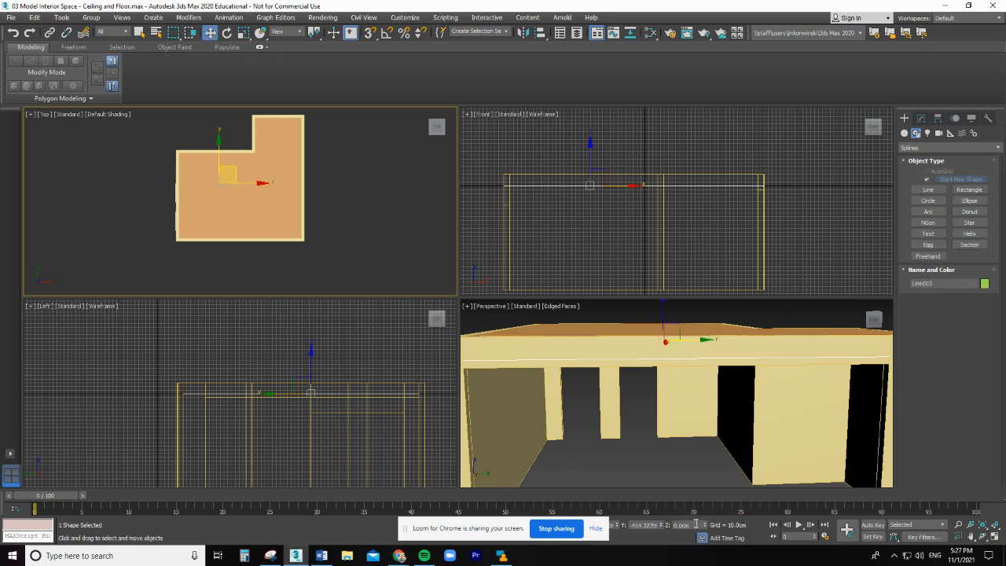
{"action": "double_click", "coordinate": [694, 524]}
{"action": "key", "text": "Return"}
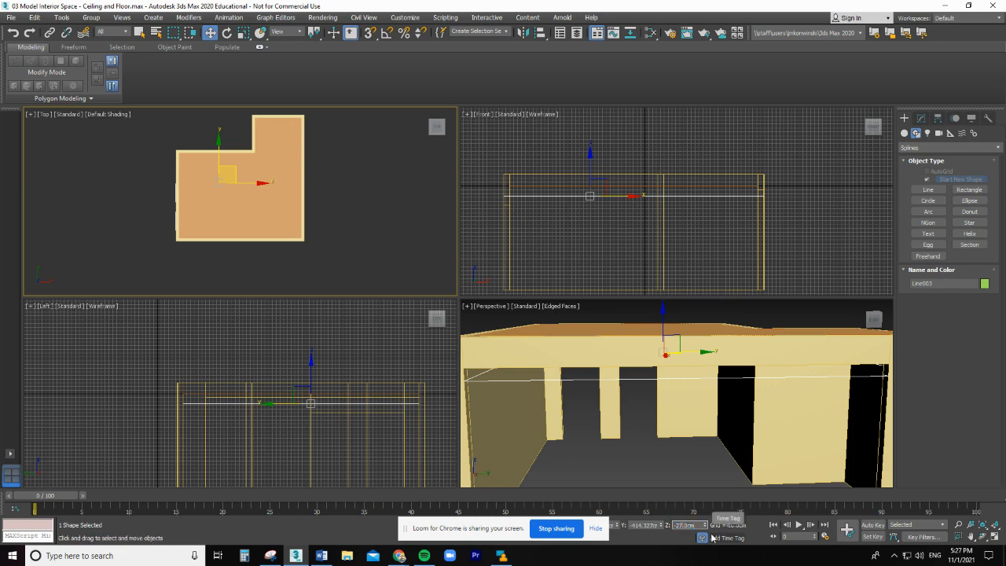
{"action": "key", "text": "Return"}
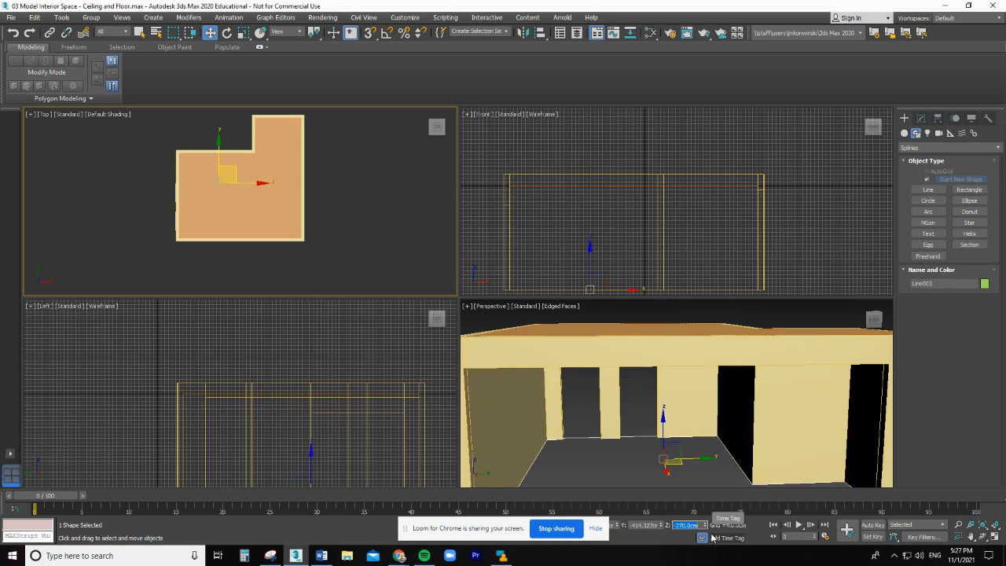
Examine in the perspective view how the floor spline sits at the base of the walls and openings
{"action": "scroll", "coordinate": [615, 385], "scroll_direction": "down", "scroll_amount": 4}
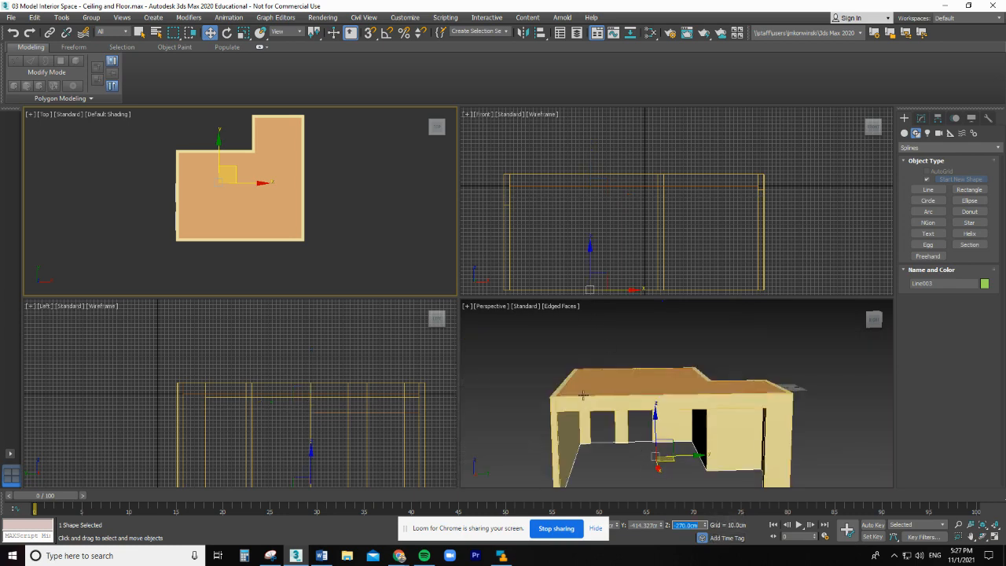
{"action": "scroll", "coordinate": [582, 396], "scroll_direction": "up", "scroll_amount": 5}
{"action": "scroll", "coordinate": [570, 377], "scroll_direction": "down", "scroll_amount": 3}
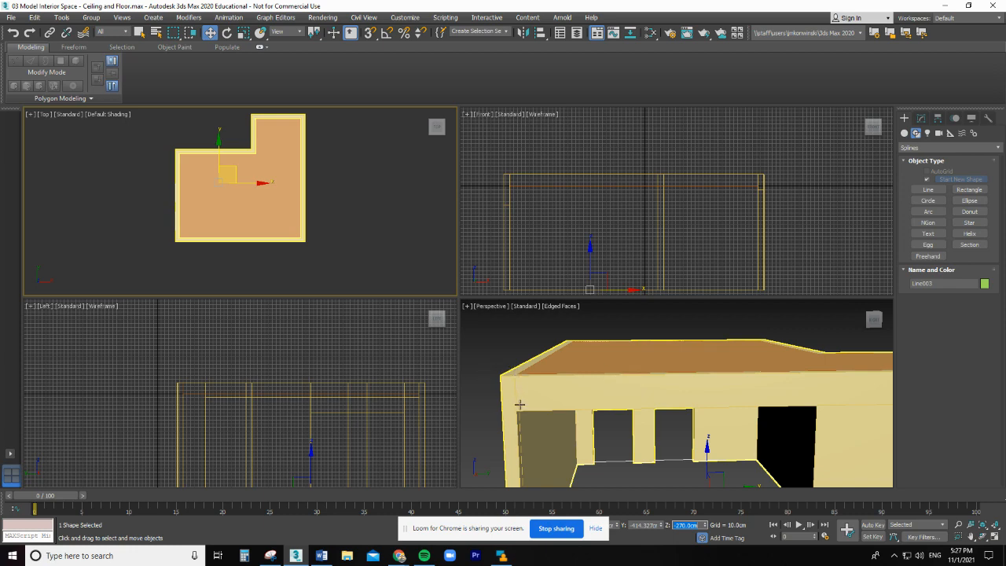
{"action": "scroll", "coordinate": [817, 401], "scroll_direction": "down", "scroll_amount": 5}
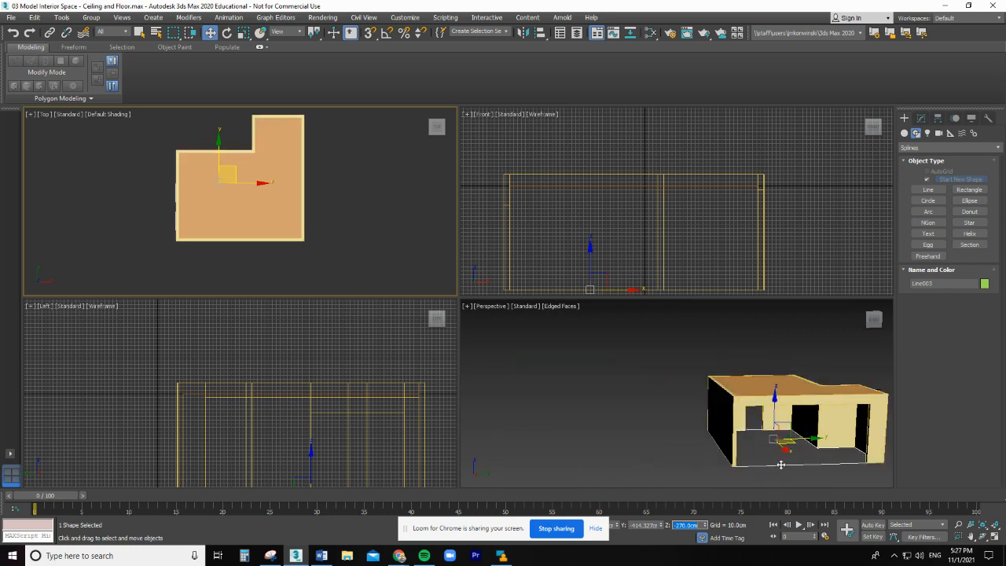
{"action": "scroll", "coordinate": [782, 465], "scroll_direction": "up", "scroll_amount": 6}
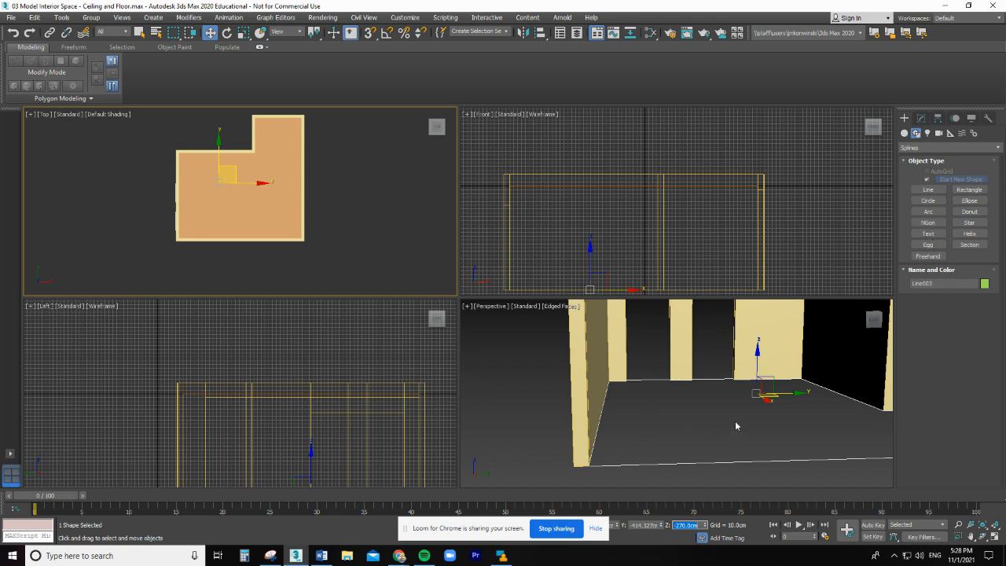
{"action": "scroll", "coordinate": [737, 426], "scroll_direction": "down", "scroll_amount": 2}
{"action": "scroll", "coordinate": [530, 429], "scroll_direction": "down", "scroll_amount": 3}
{"action": "scroll", "coordinate": [617, 435], "scroll_direction": "up", "scroll_amount": 3}
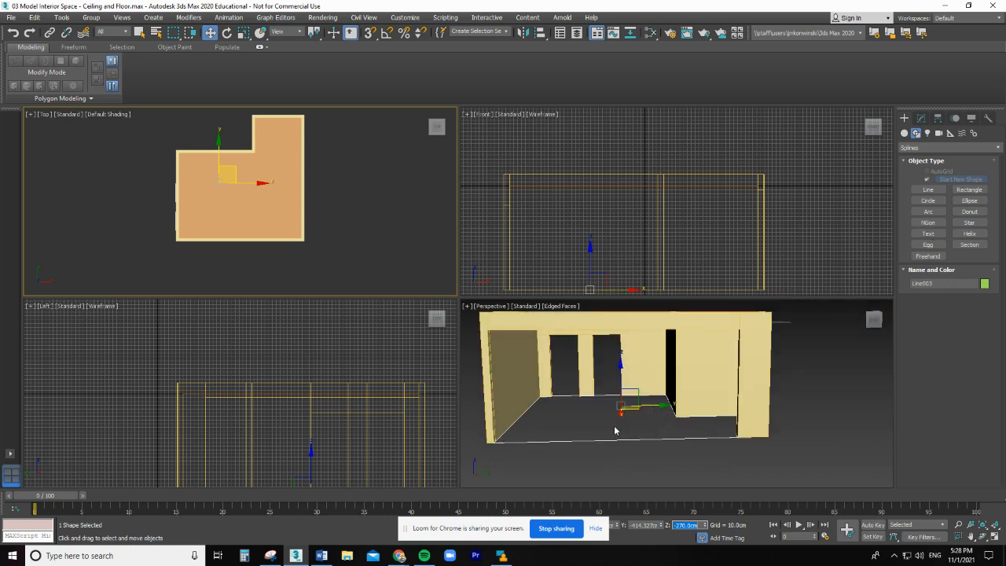
Maximize the perspective view and apply the FloorGenerator modifier to the floor spline
{"action": "left_click", "coordinate": [466, 307]}
{"action": "left_click", "coordinate": [495, 316]}
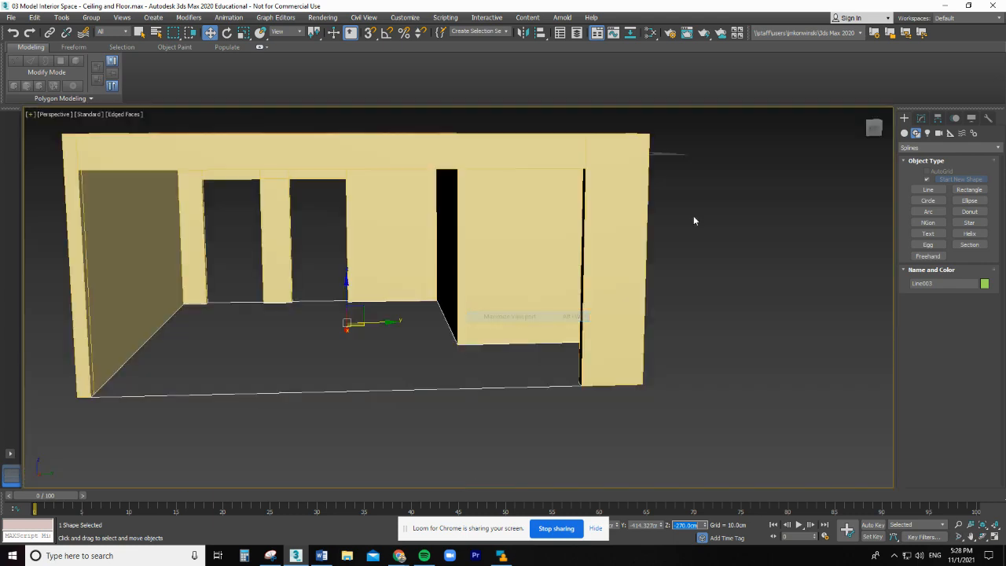
{"action": "left_click", "coordinate": [923, 118]}
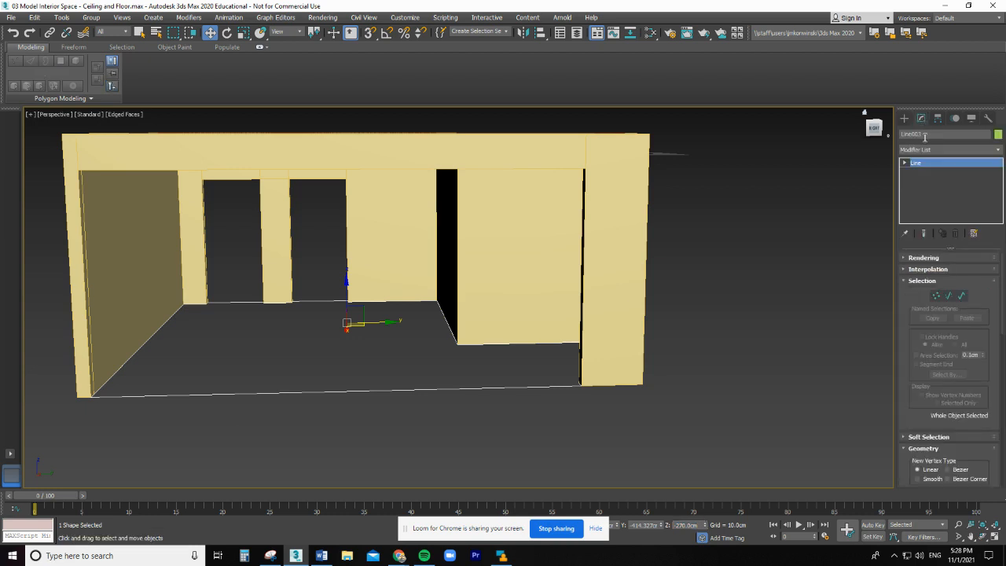
{"action": "left_click", "coordinate": [998, 150]}
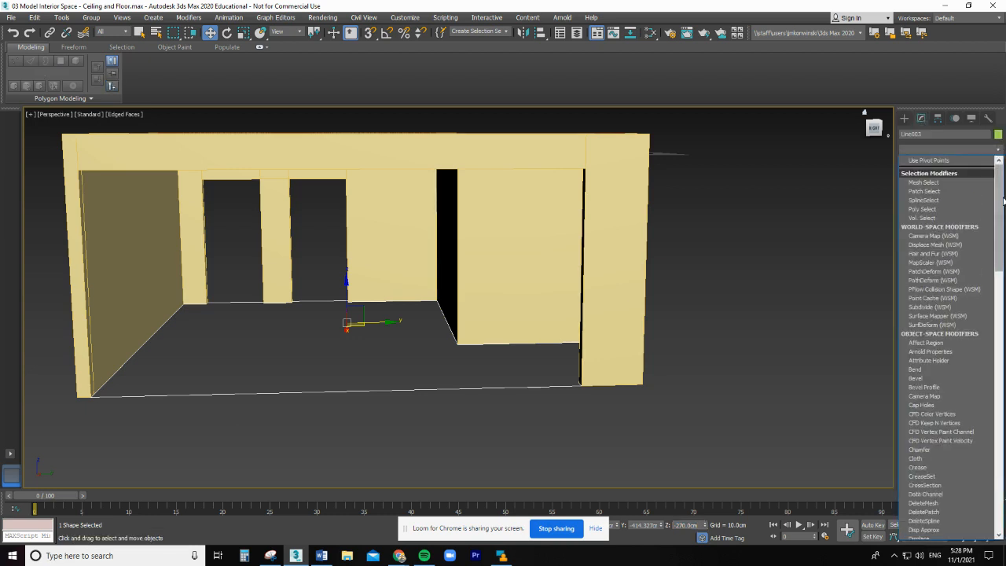
{"action": "left_click_drag", "start_coordinate": [1000, 201], "coordinate": [990, 301]}
{"action": "left_click", "coordinate": [935, 321]}
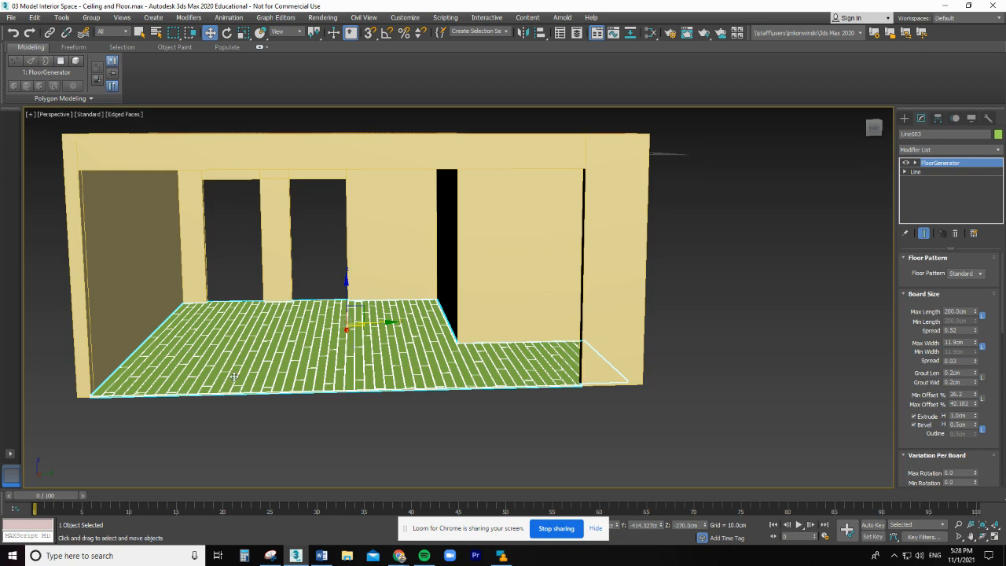
Examine the generated floorboards' thickness, bevels and gaps up close along the room's open front edge
{"action": "scroll", "coordinate": [167, 389], "scroll_direction": "up", "scroll_amount": 3}
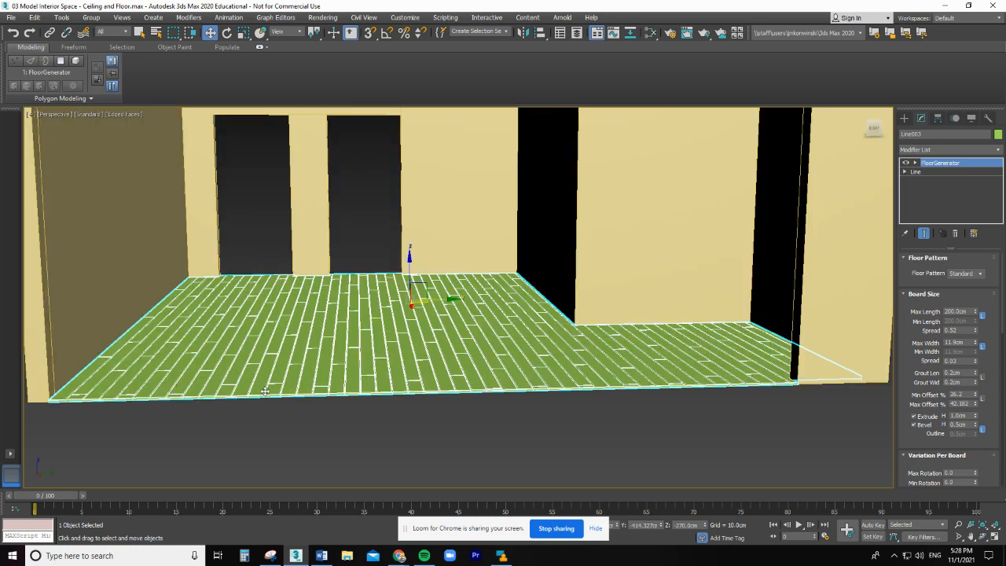
{"action": "scroll", "coordinate": [268, 391], "scroll_direction": "up", "scroll_amount": 4}
{"action": "scroll", "coordinate": [268, 391], "scroll_direction": "up", "scroll_amount": 3}
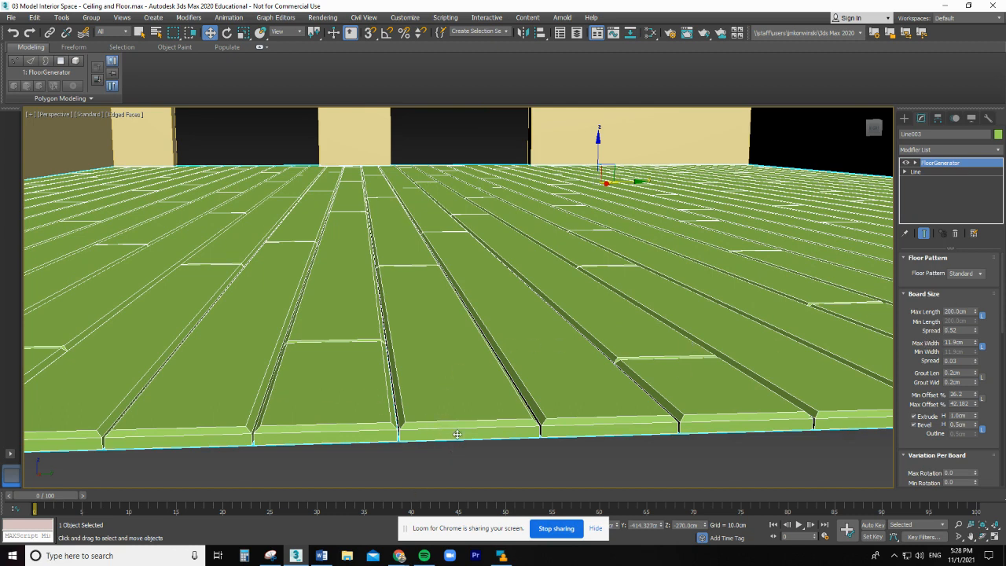
Change the plank floor's object color to the saved custom orange-brown
{"action": "left_click", "coordinate": [998, 136]}
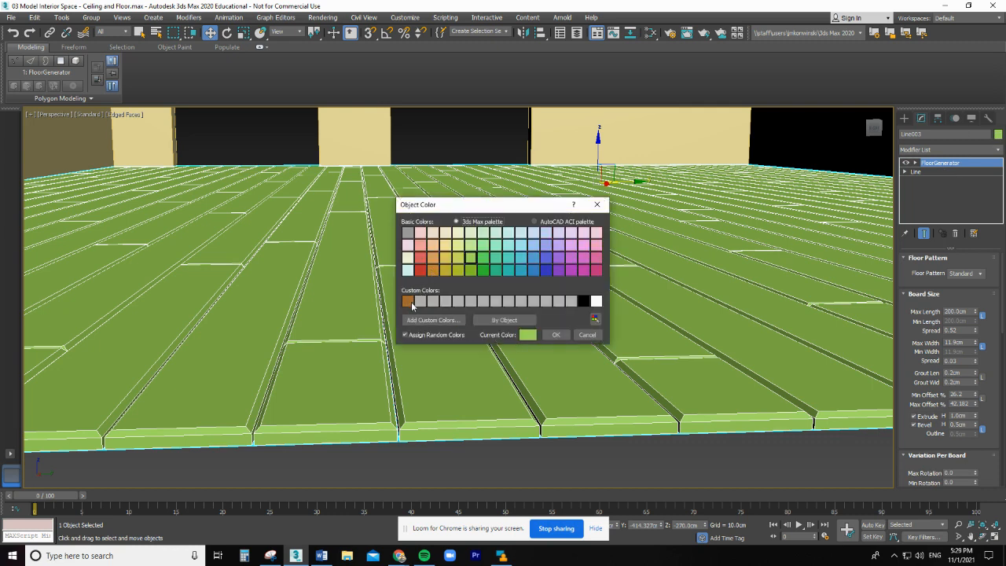
{"action": "left_click", "coordinate": [408, 300]}
{"action": "left_click", "coordinate": [554, 334]}
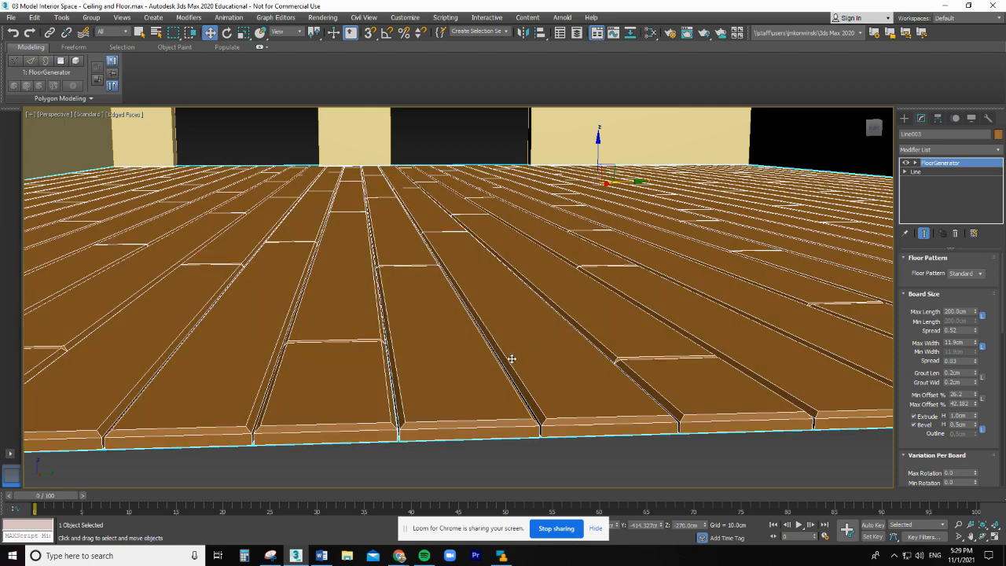
Set the floorboards' maximum length to 150 cm and widen their maximum width to about 20.1 cm
{"action": "scroll", "coordinate": [501, 355], "scroll_direction": "down", "scroll_amount": 3}
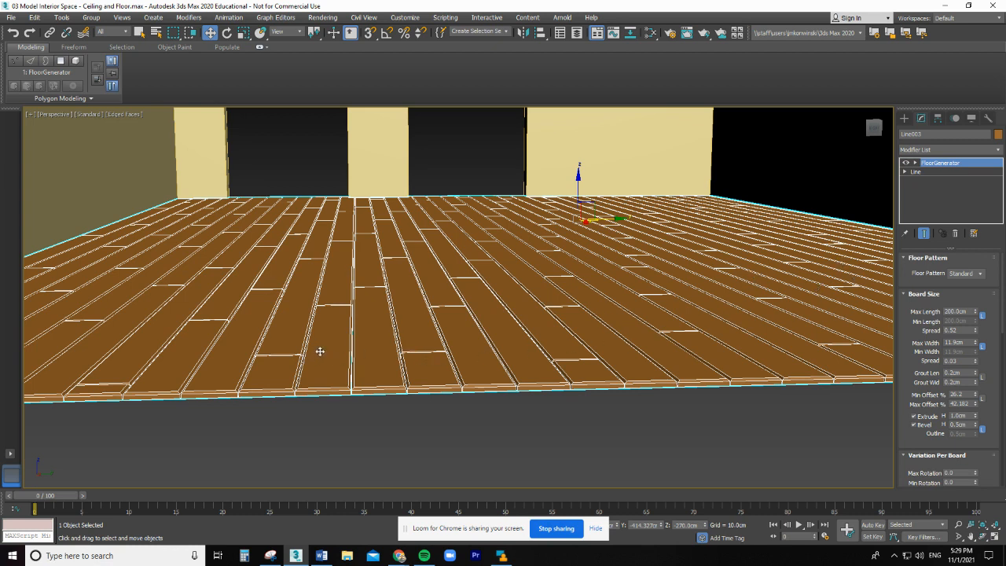
{"action": "double_click", "coordinate": [957, 311]}
{"action": "left_click_drag", "start_coordinate": [978, 314], "coordinate": [976, 314]}
{"action": "type", "text": "150"}
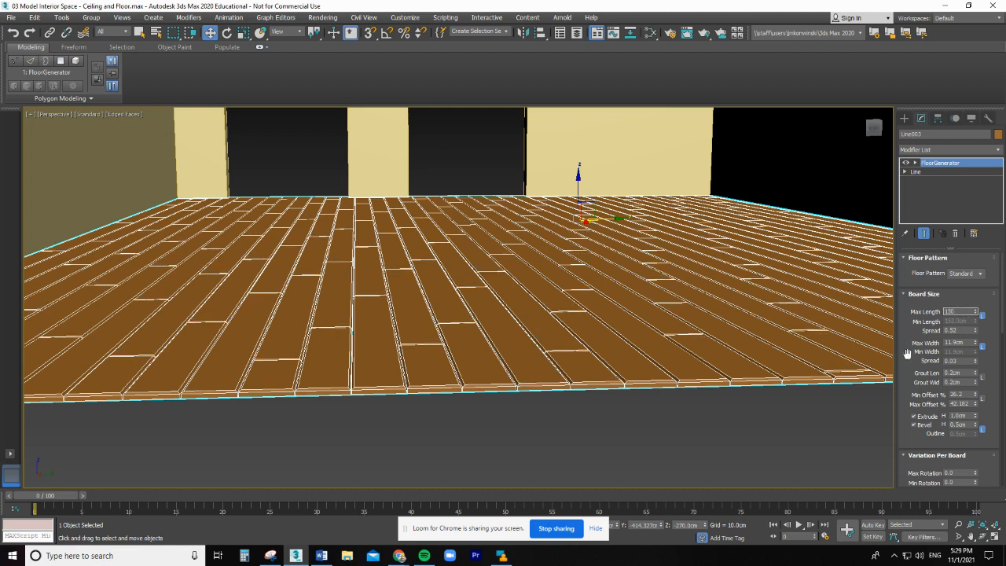
{"action": "key", "text": "Return"}
{"action": "left_click_drag", "start_coordinate": [966, 343], "coordinate": [976, 305]}
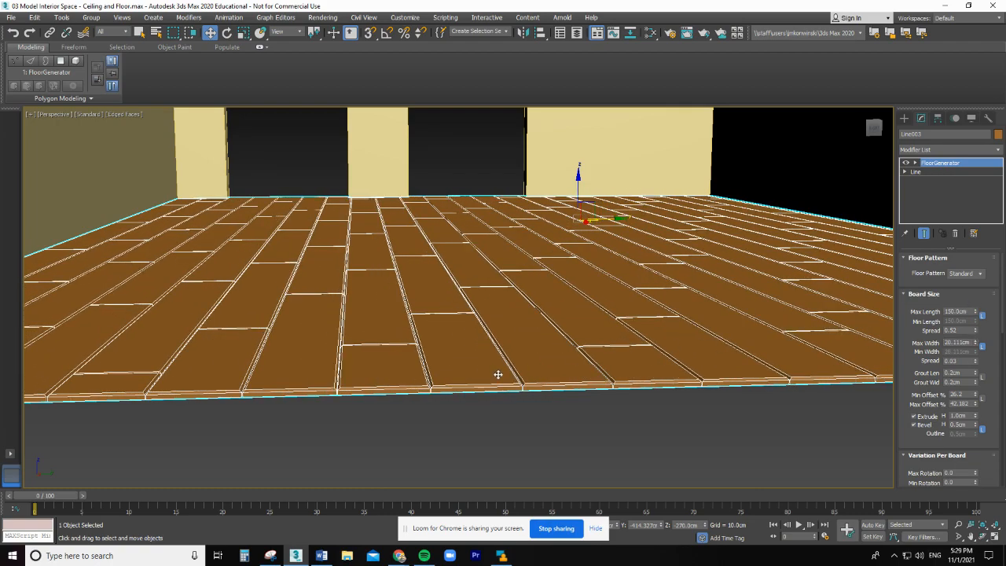
Set the floorboards' grout length to 0 cm and their extrude height to 0.5 cm
{"action": "scroll", "coordinate": [498, 374], "scroll_direction": "down", "scroll_amount": 5}
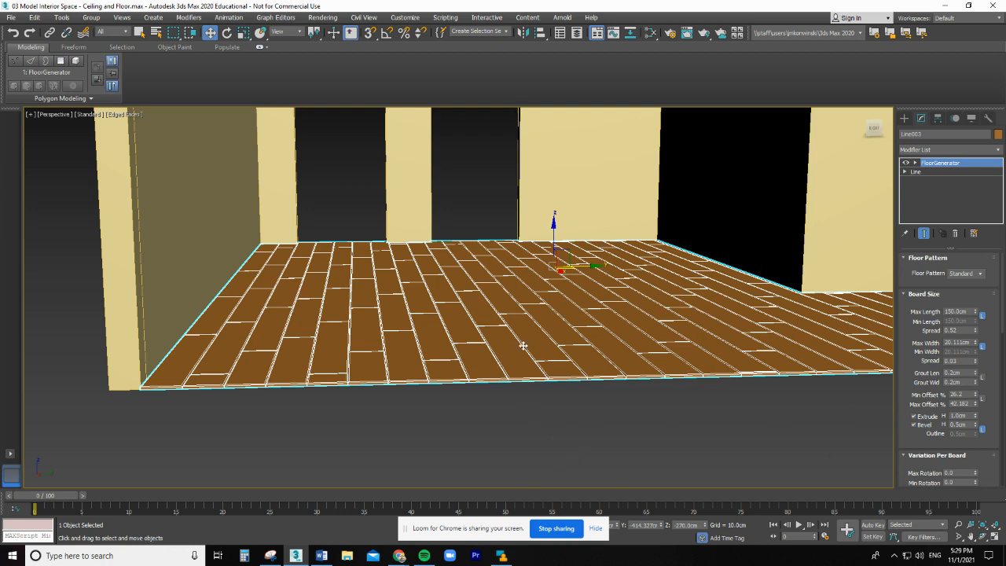
{"action": "left_click", "coordinate": [951, 372]}
{"action": "left_click_drag", "start_coordinate": [945, 374], "coordinate": [911, 370]}
{"action": "type", "text": "0"}
{"action": "double_click", "coordinate": [959, 415]}
{"action": "scroll", "coordinate": [570, 374], "scroll_direction": "up", "scroll_amount": 5}
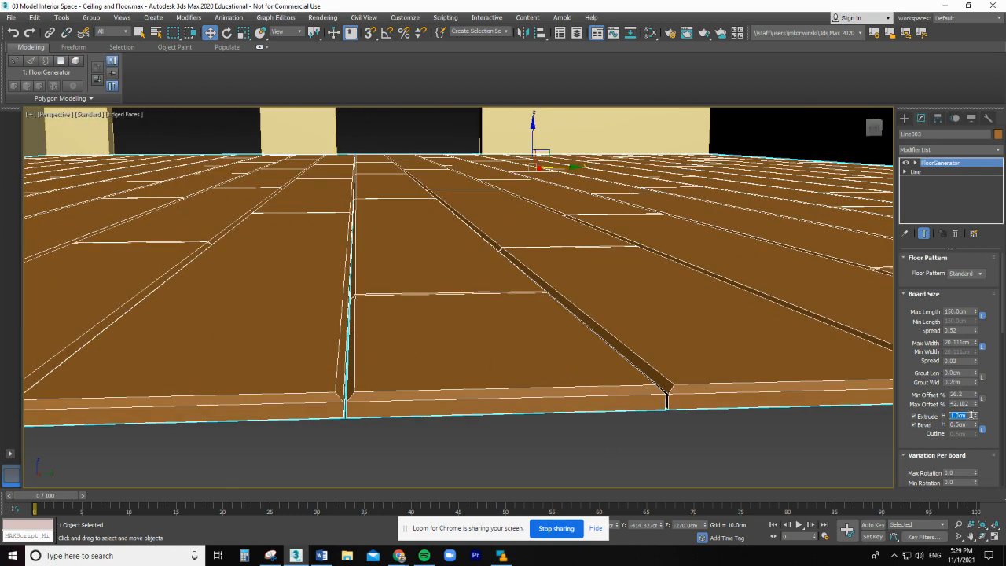
{"action": "type", "text": ".5"}
{"action": "key", "text": "Tab"}
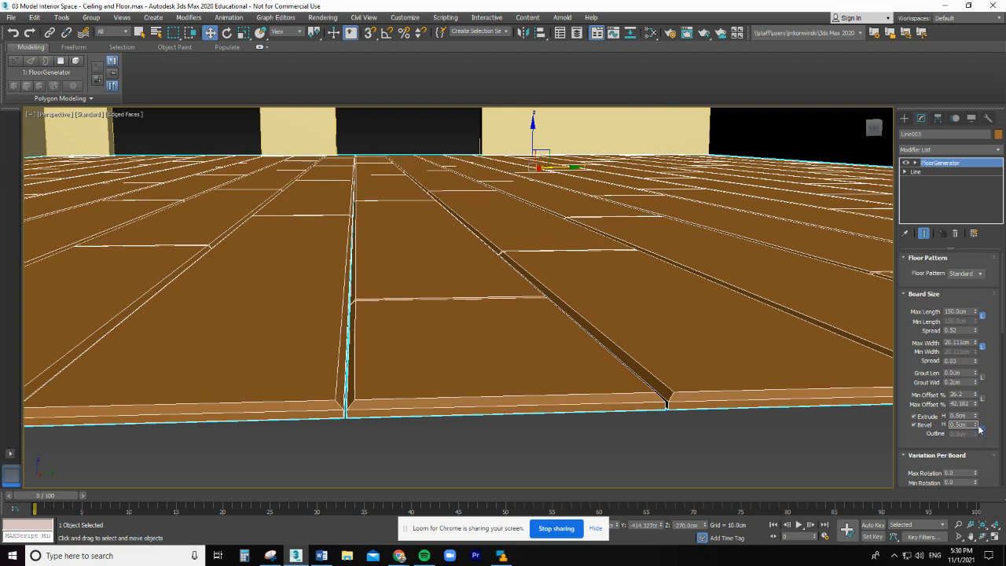
Try reducing the floorboards' bevel height to 0.1 cm
{"action": "mouse_move", "coordinate": [976, 426]}
{"action": "left_mouse_down"}
{"action": "mouse_move", "coordinate": [986, 381]}
{"action": "mouse_move", "coordinate": [971, 441]}
{"action": "left_mouse_up"}
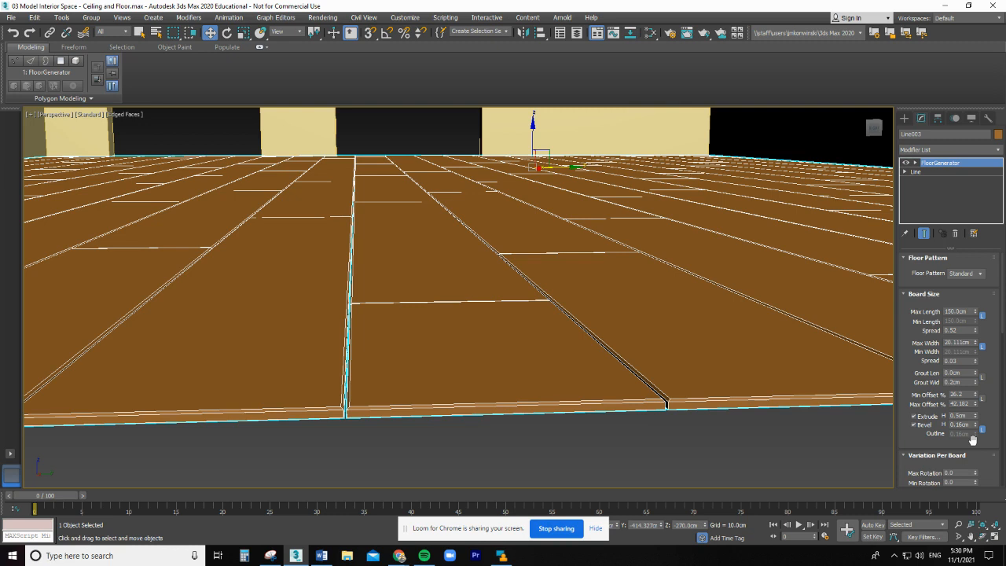
{"action": "left_click_drag", "start_coordinate": [970, 424], "coordinate": [934, 426]}
{"action": "type", "text": ".1"}
{"action": "key", "text": "Return"}
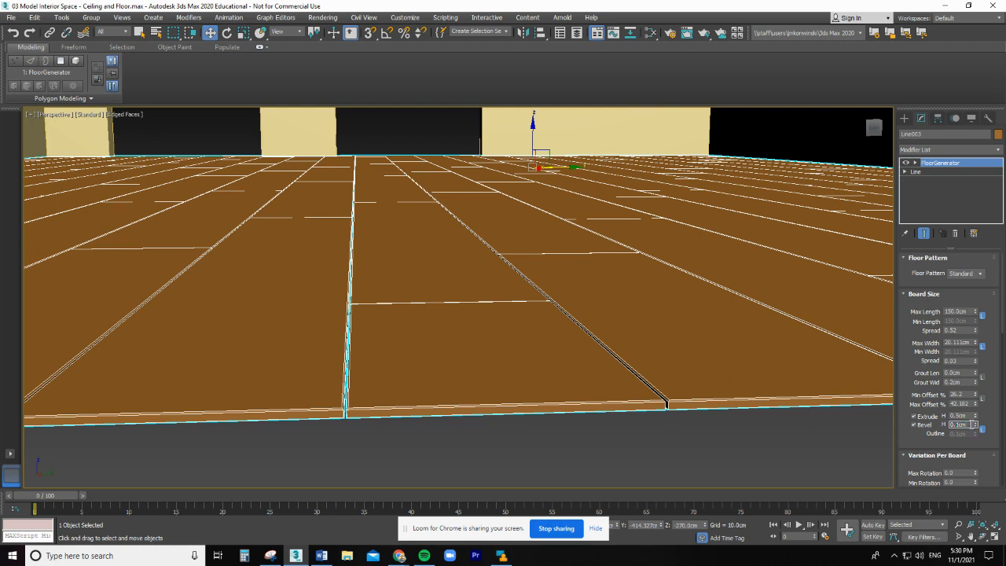
Set the floorboards' bevel height to 0.2 cm and check the plank floor within the whole room
{"action": "left_click_drag", "start_coordinate": [972, 425], "coordinate": [937, 425]}
{"action": "type", "text": ".2"}
{"action": "key", "text": "Return"}
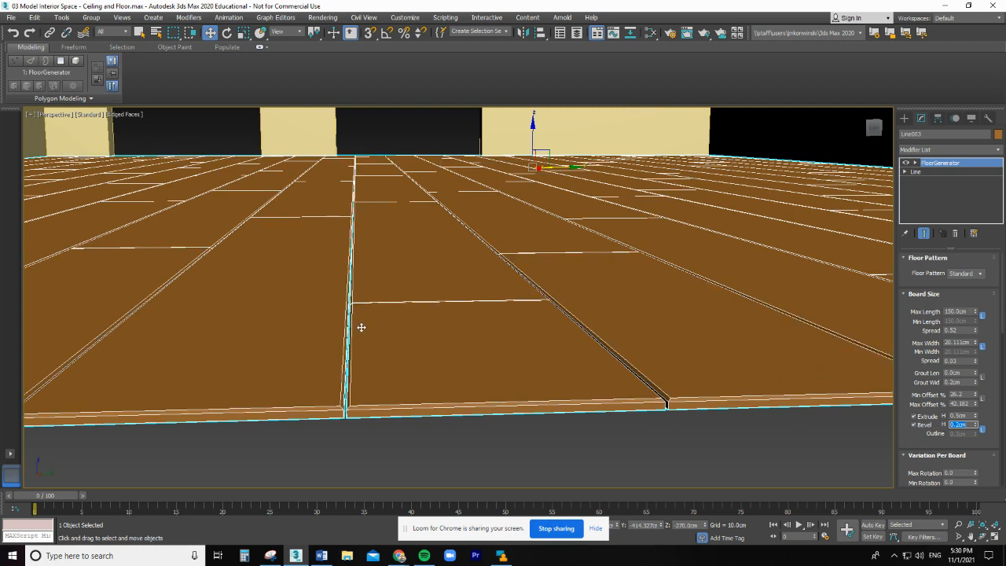
{"action": "scroll", "coordinate": [432, 315], "scroll_direction": "down", "scroll_amount": 5}
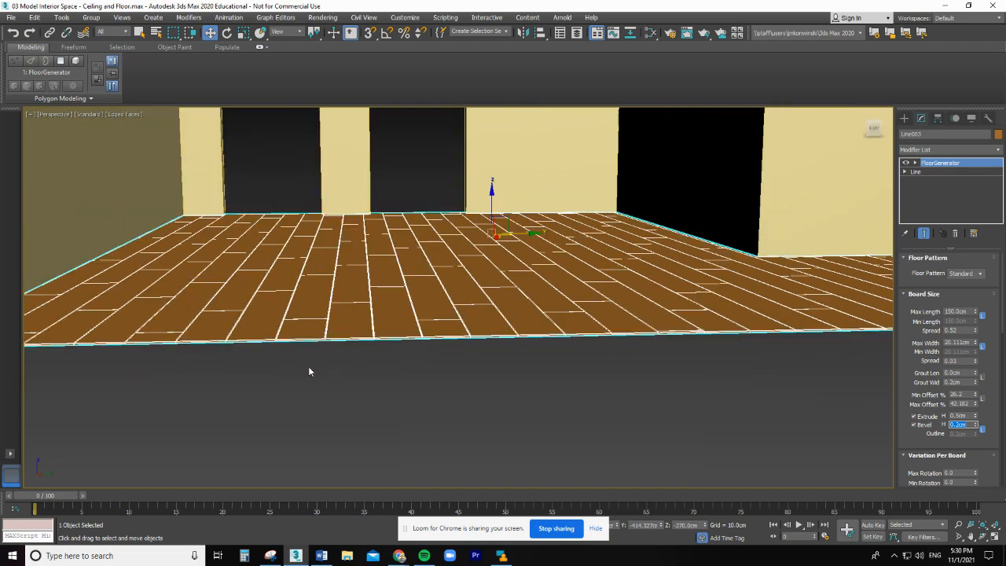
{"action": "middle_click_drag", "start_coordinate": [258, 304], "coordinate": [329, 380]}
{"action": "scroll", "coordinate": [329, 366], "scroll_direction": "down", "scroll_amount": 6}
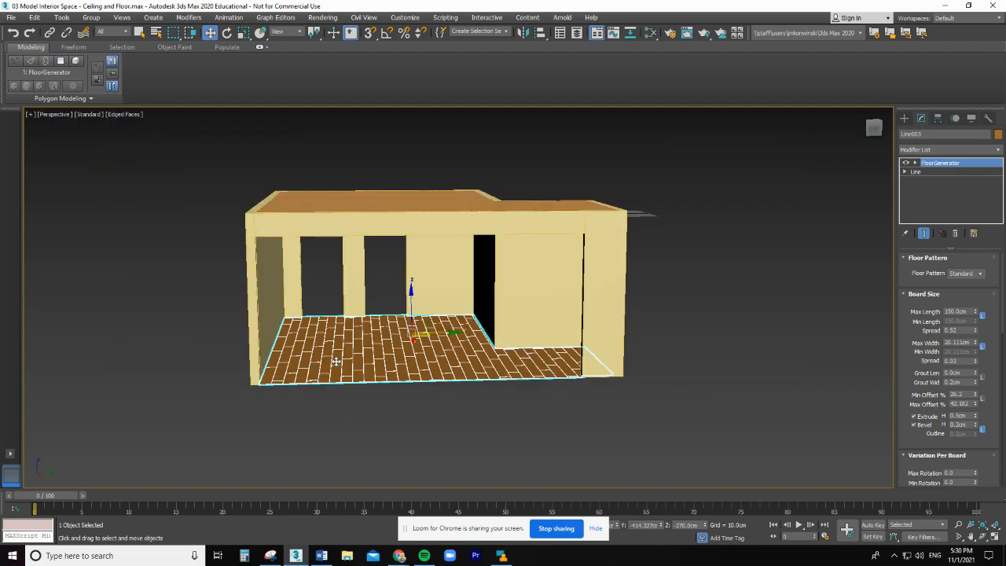